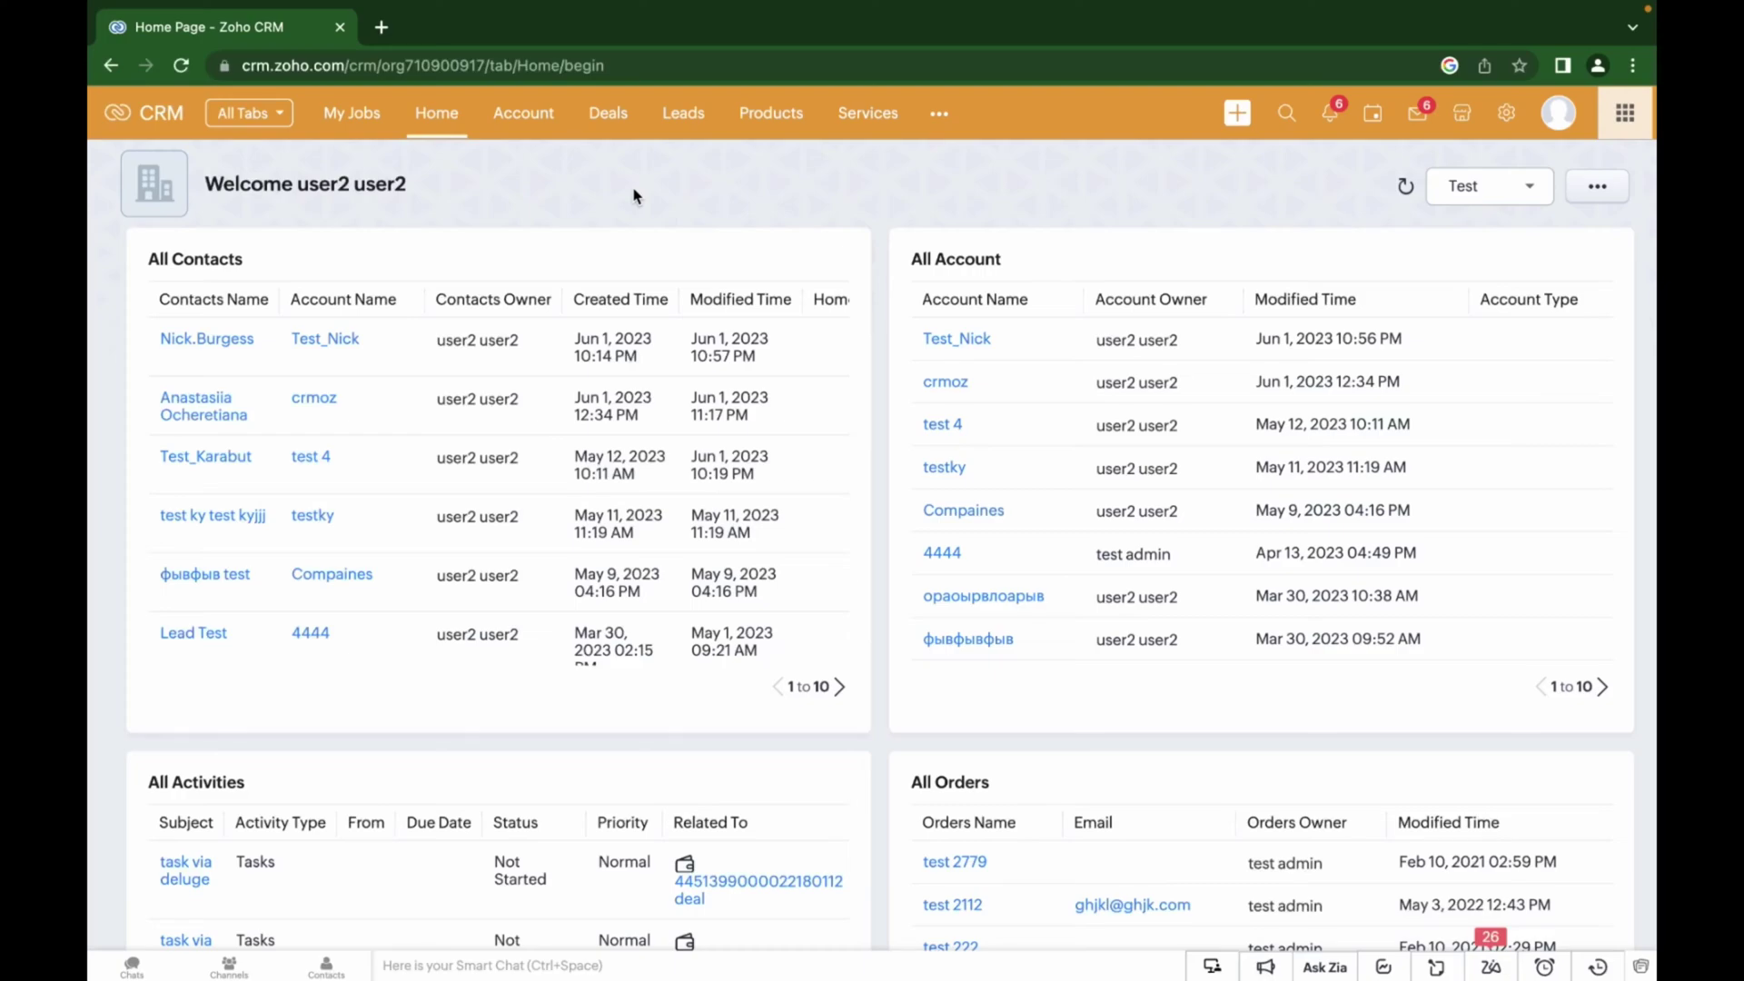
Step: Check the Leads Status options on the Test lead record, then go to Setup
click(674, 122)
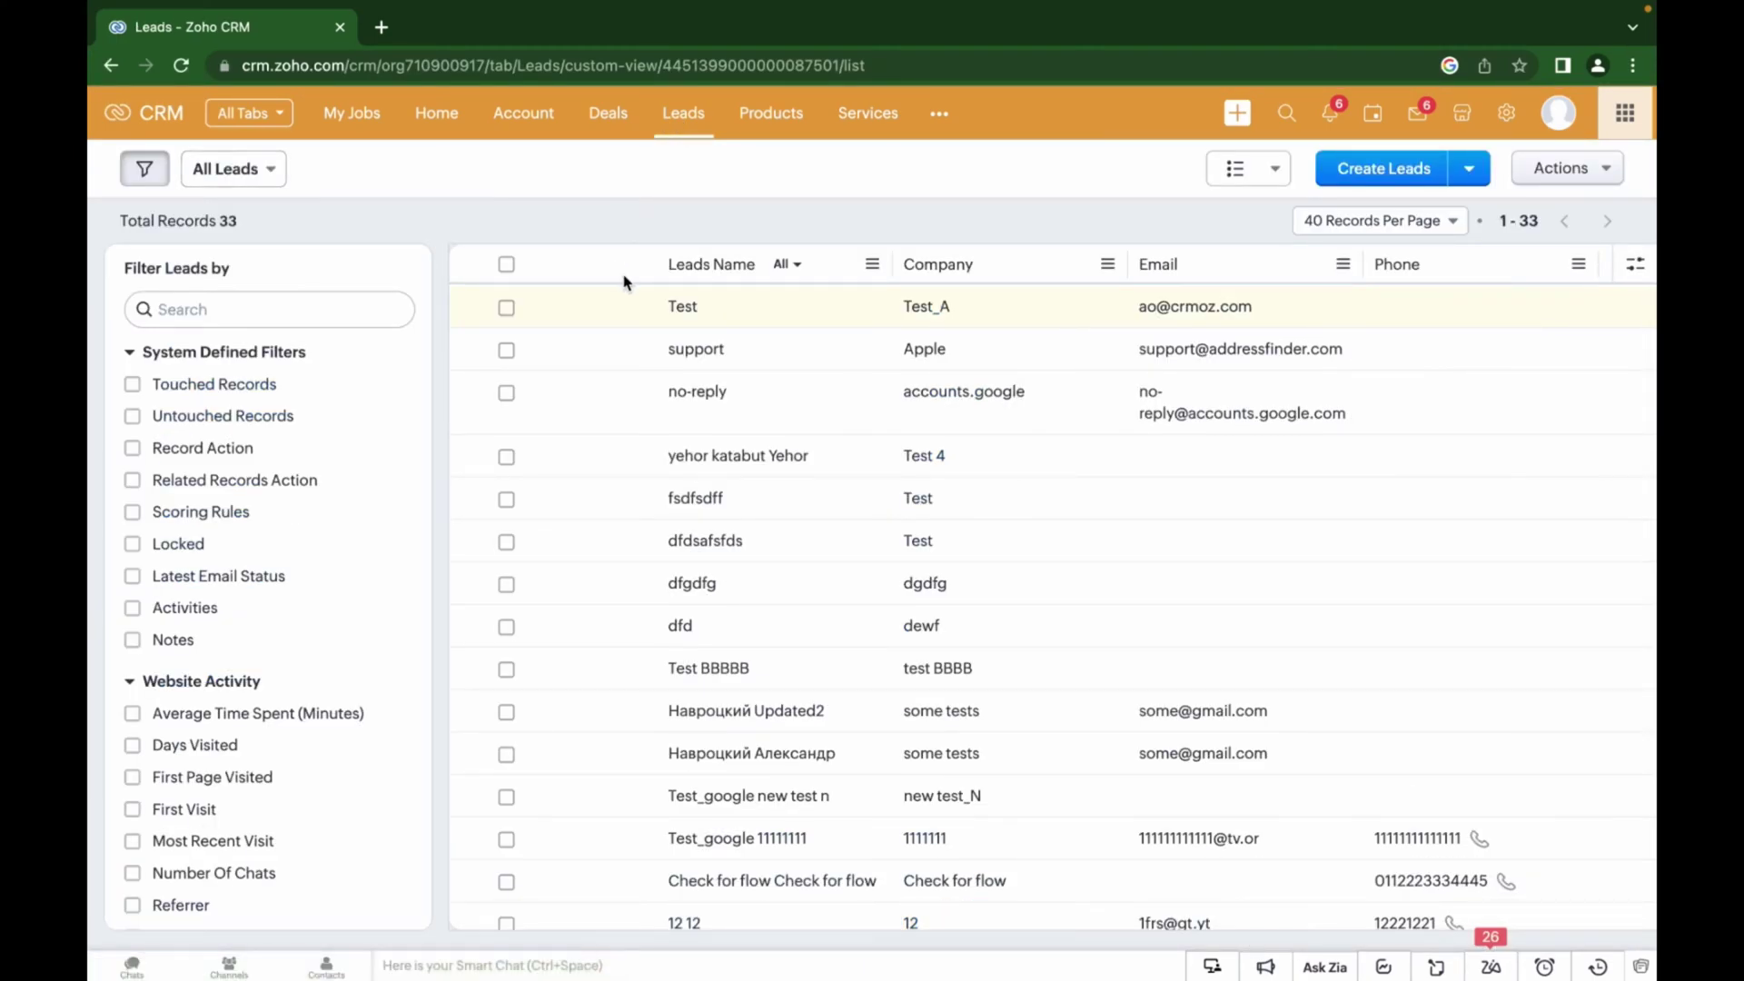
click(681, 307)
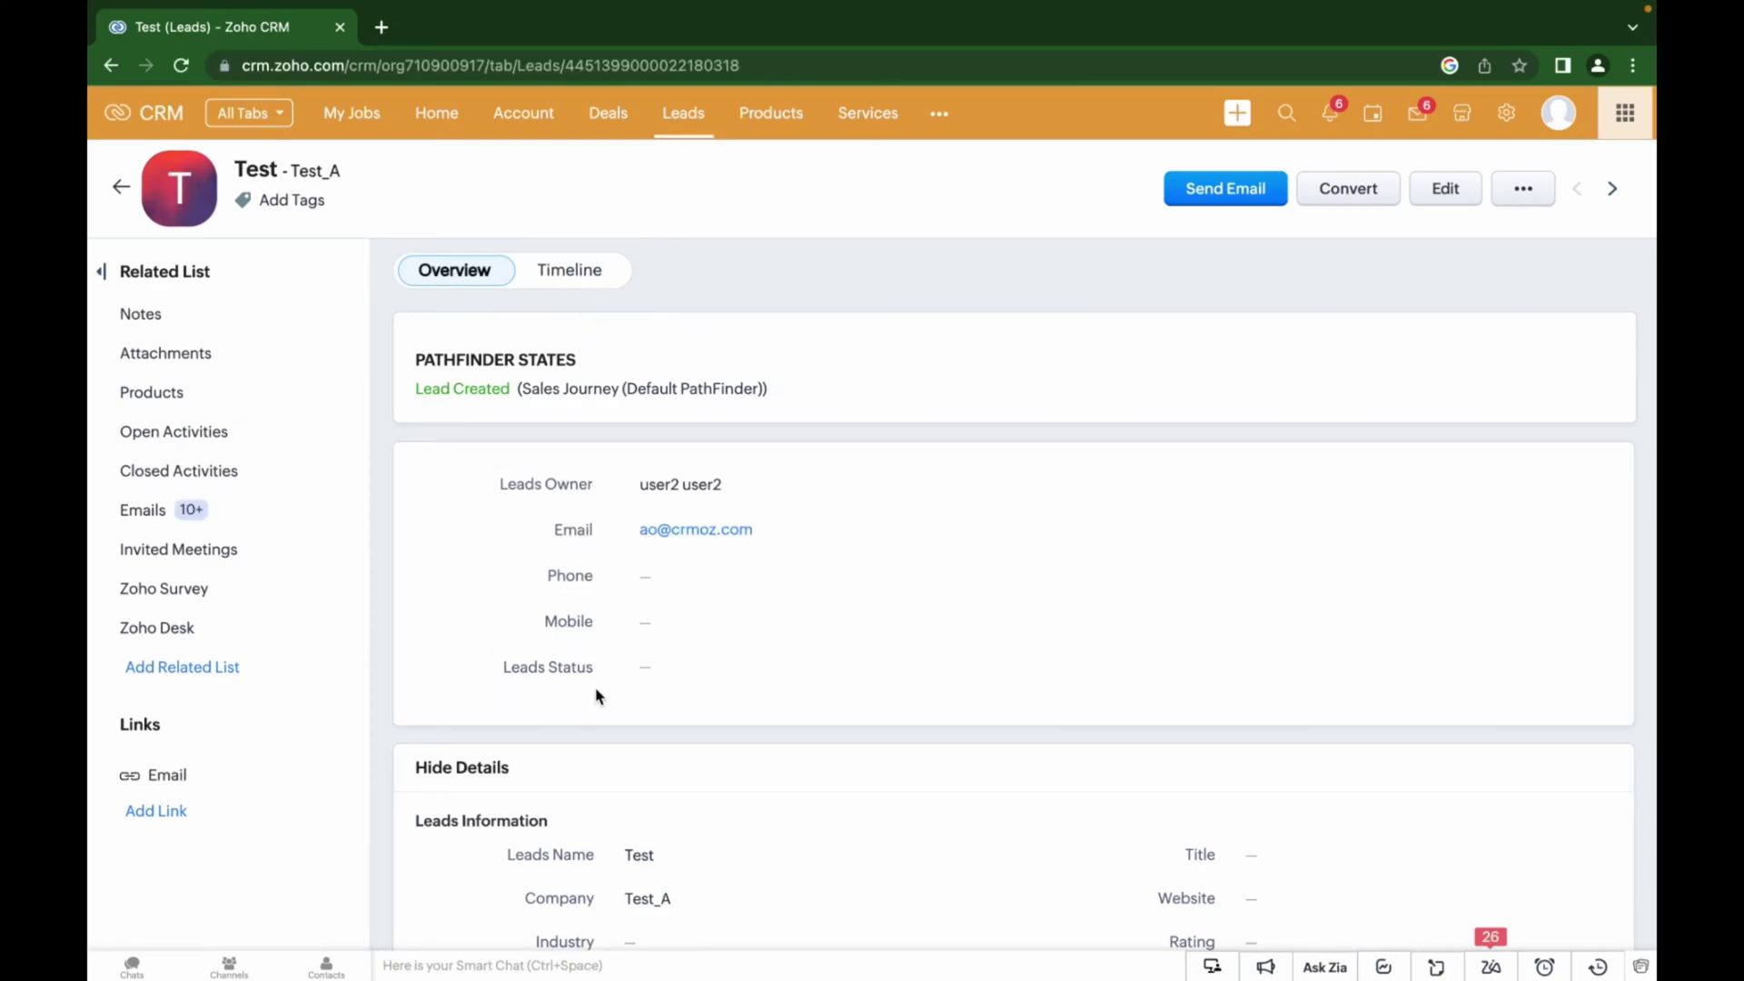
click(654, 675)
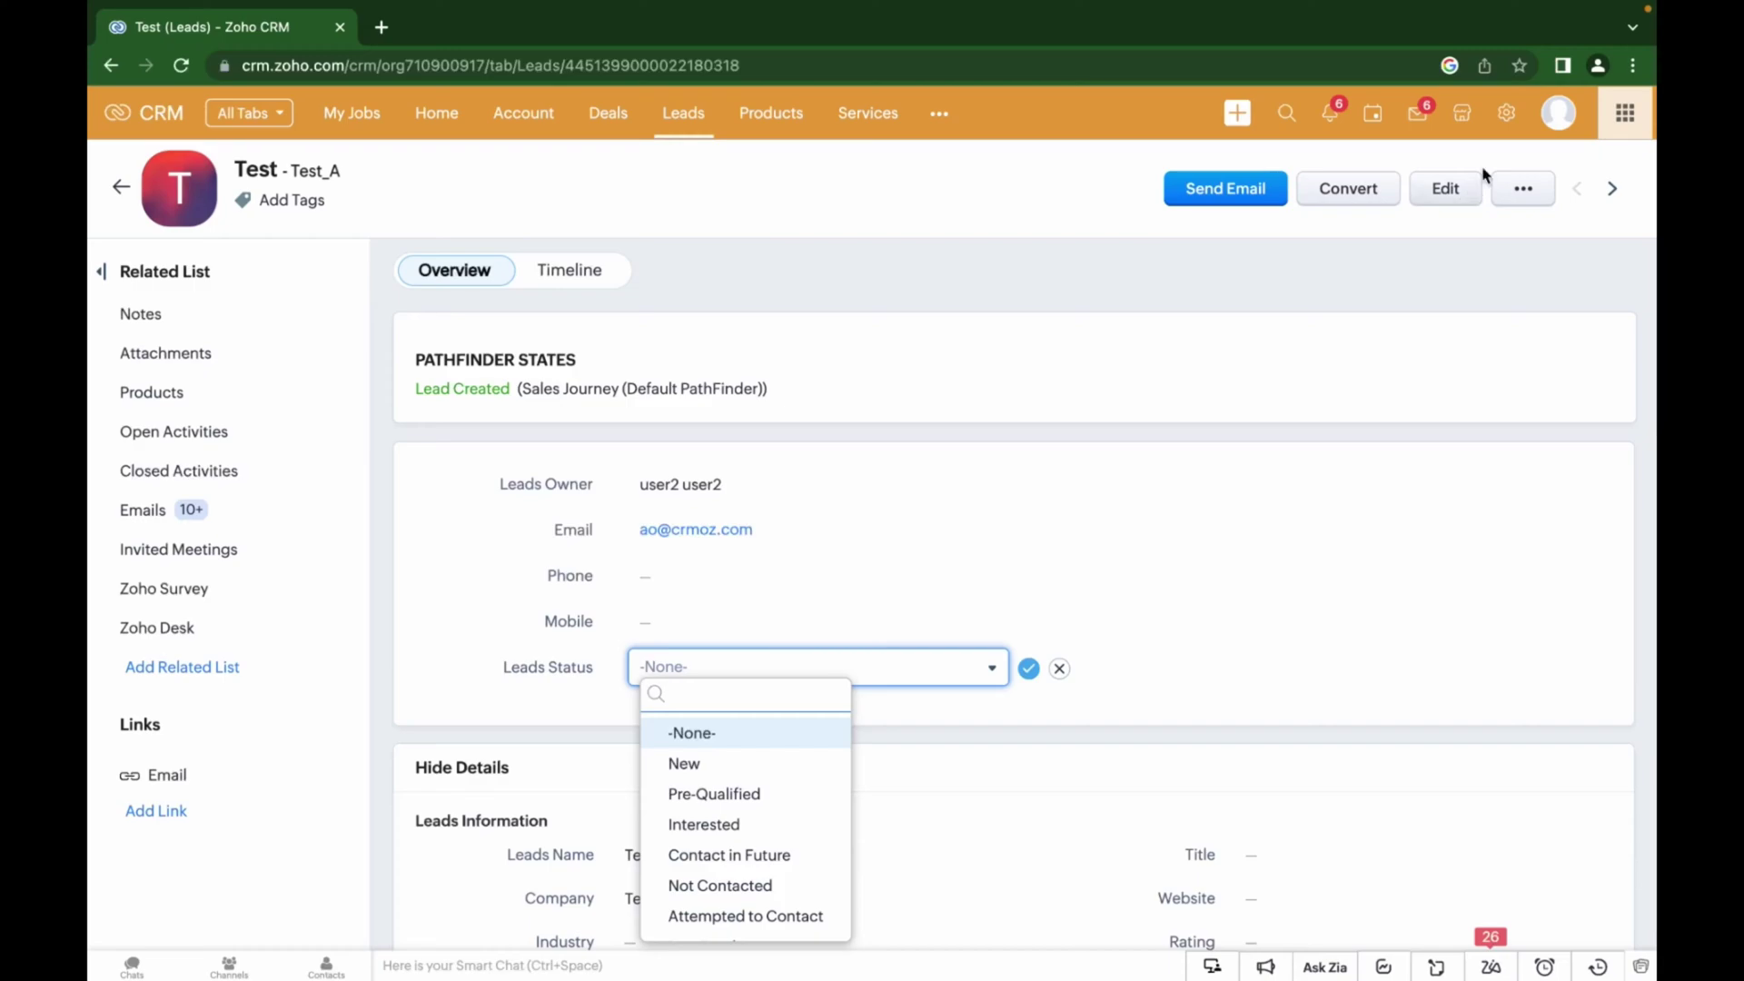
click(1507, 116)
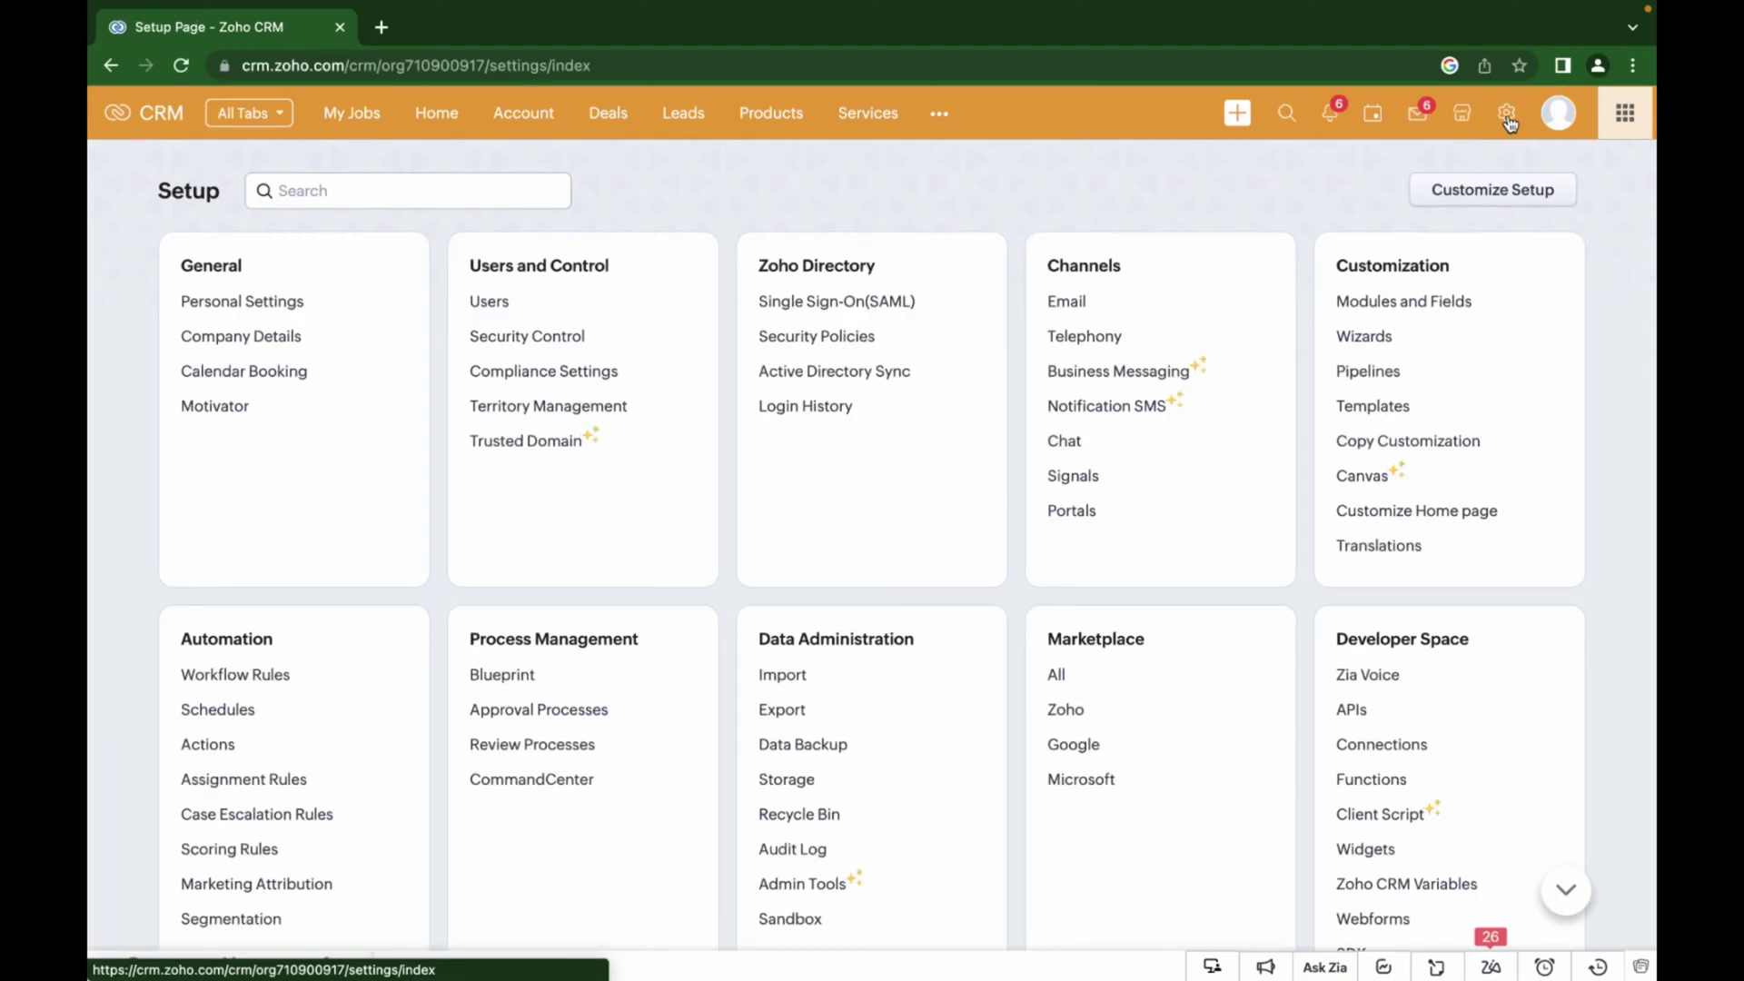
Step: In the Leads module's Standard layout, give the Leads Status picklist a default value of New
click(1434, 302)
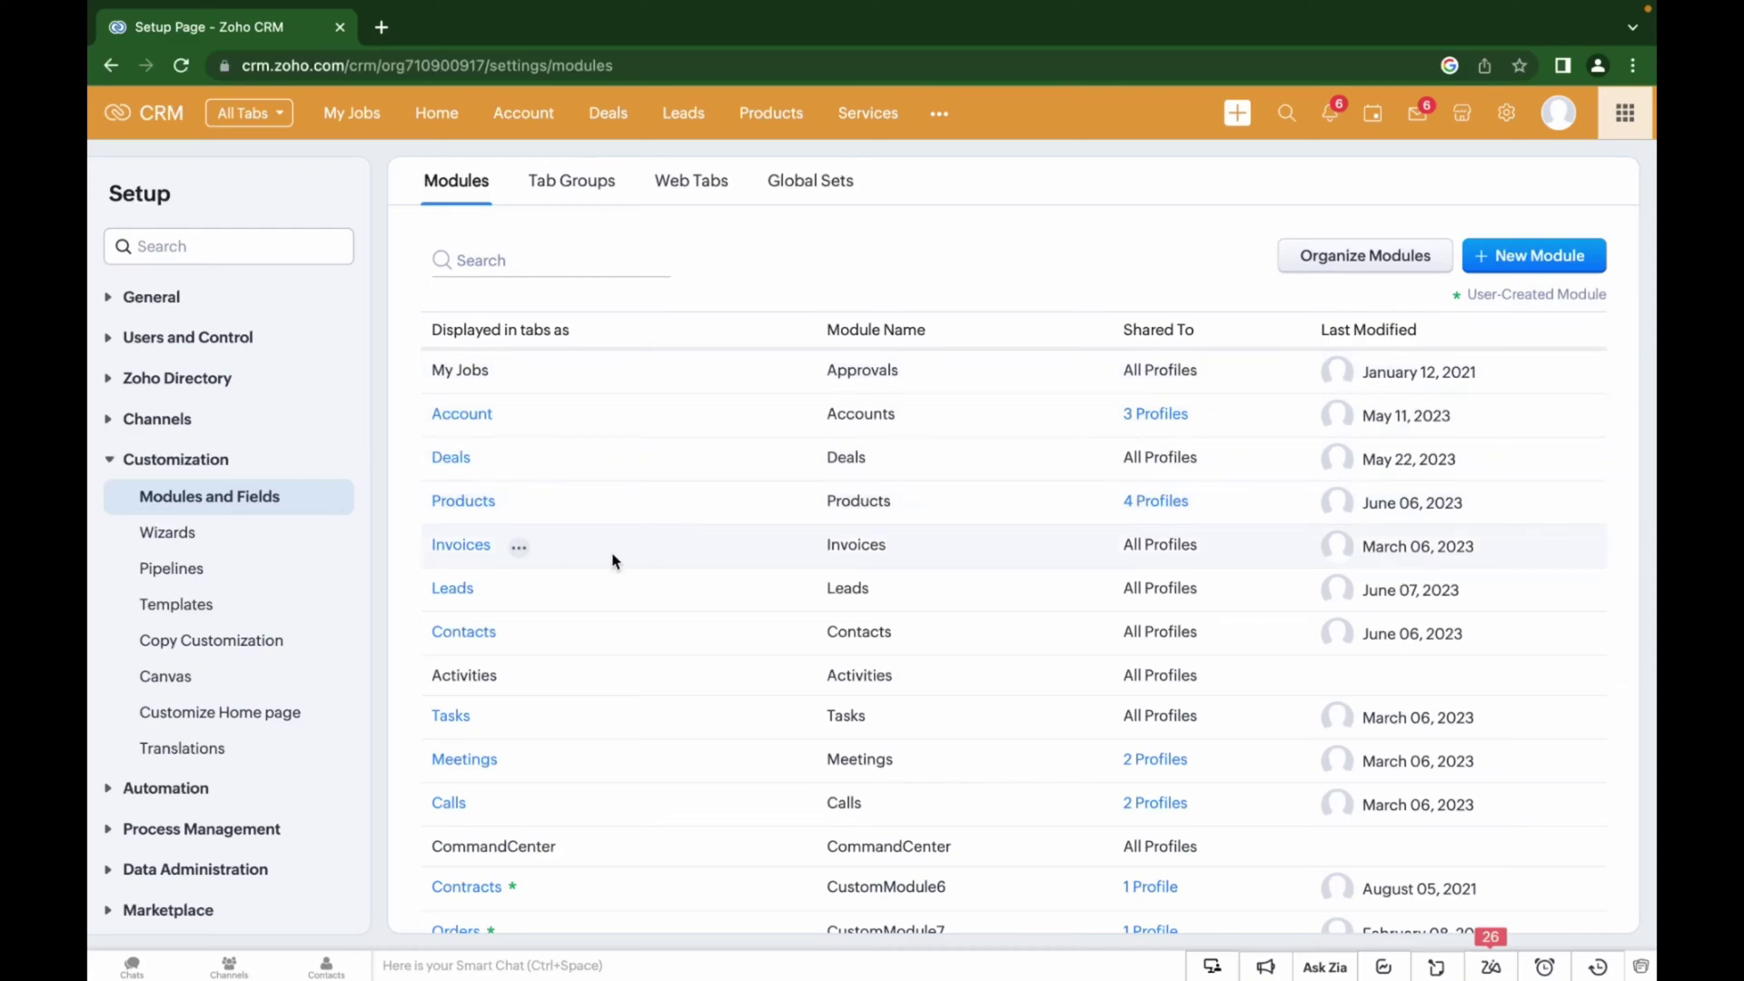
click(503, 591)
click(452, 592)
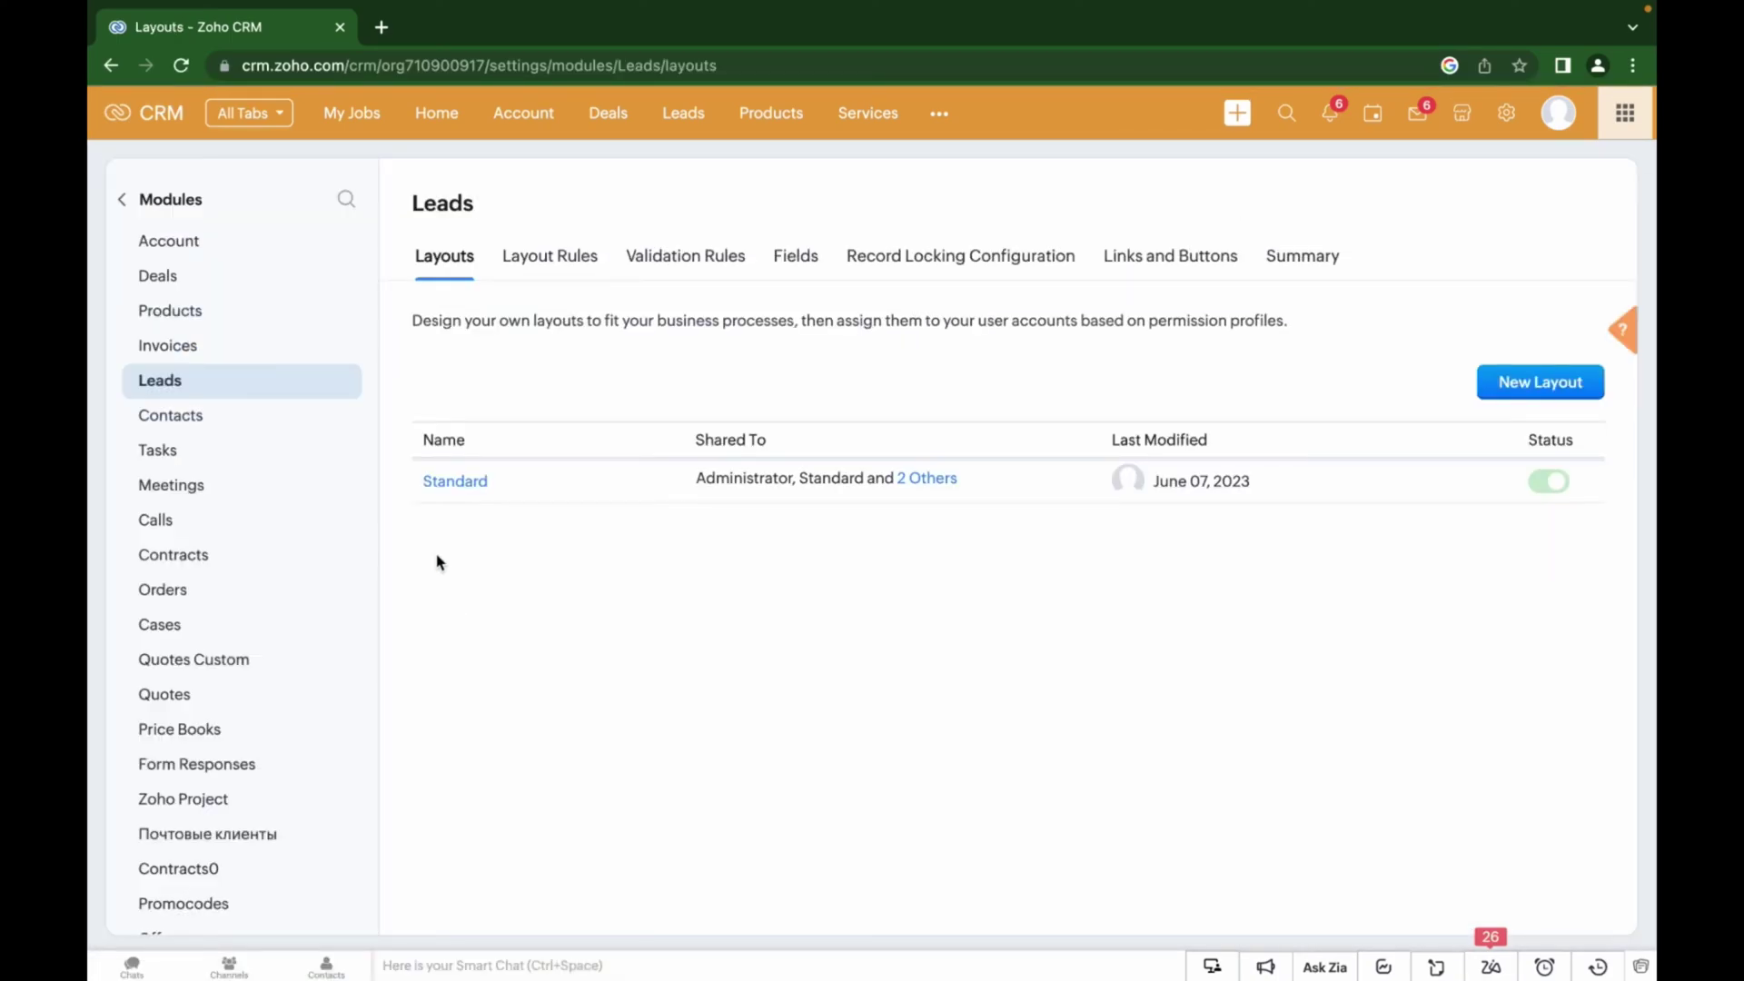
click(430, 482)
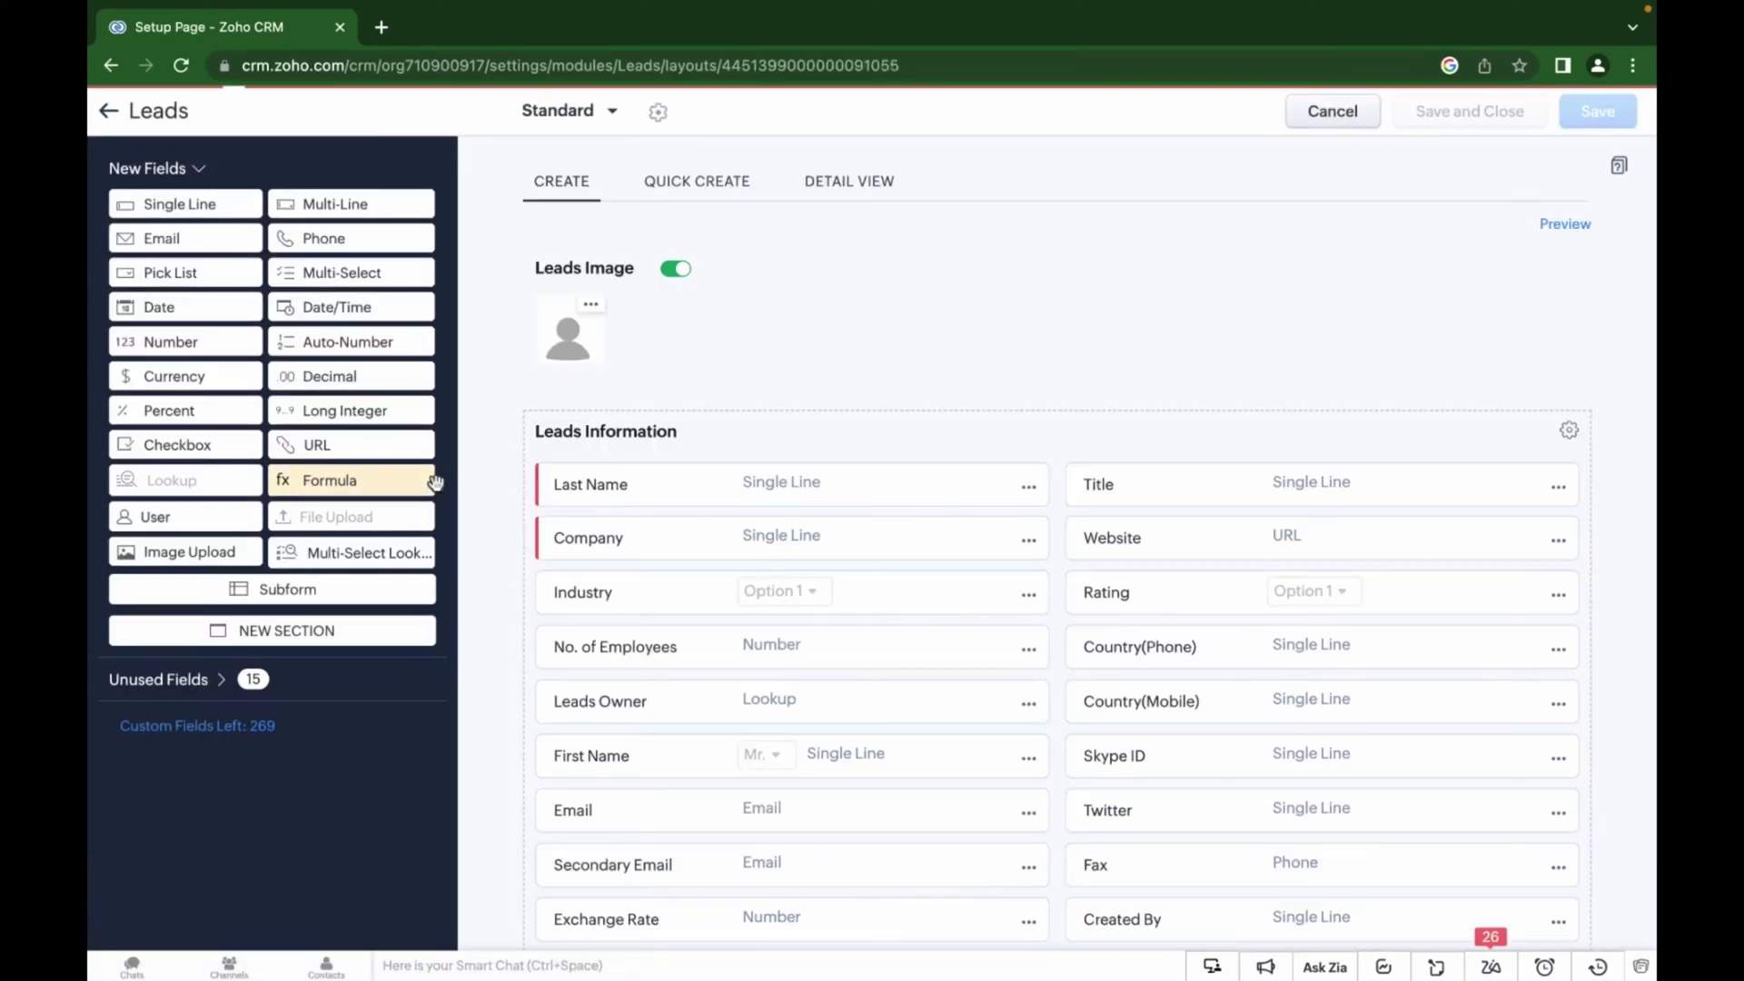
scroll(486, 482, down, 6)
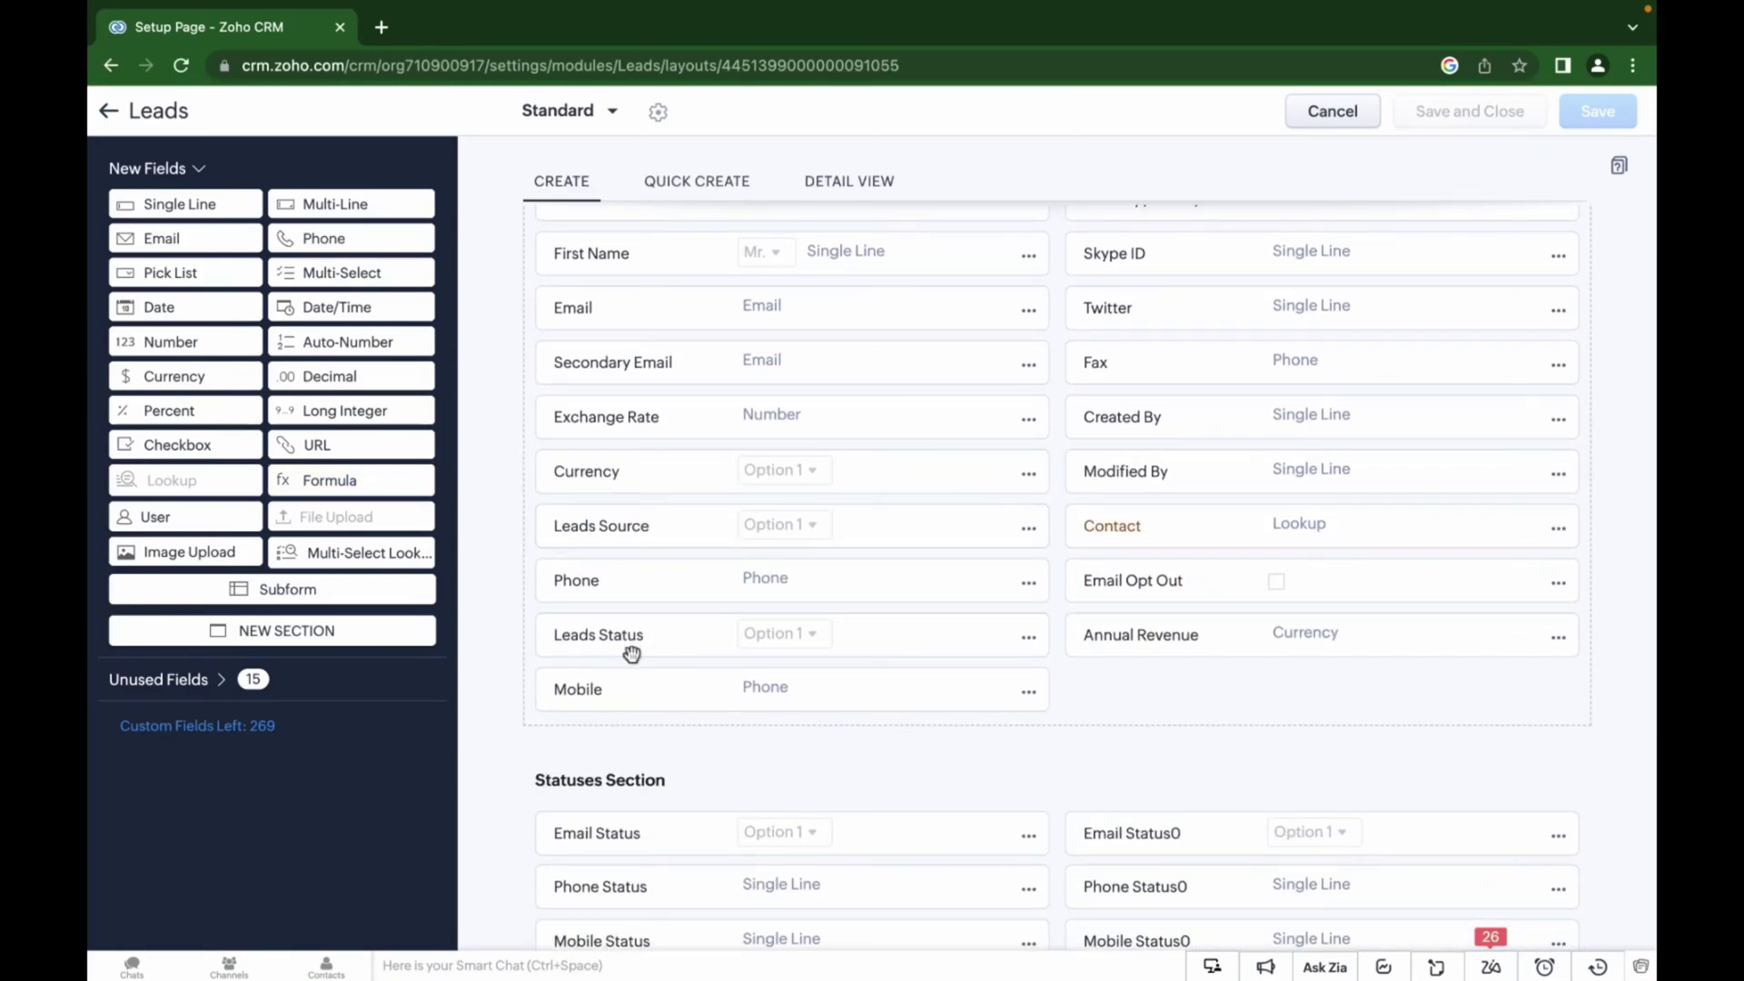
click(1029, 637)
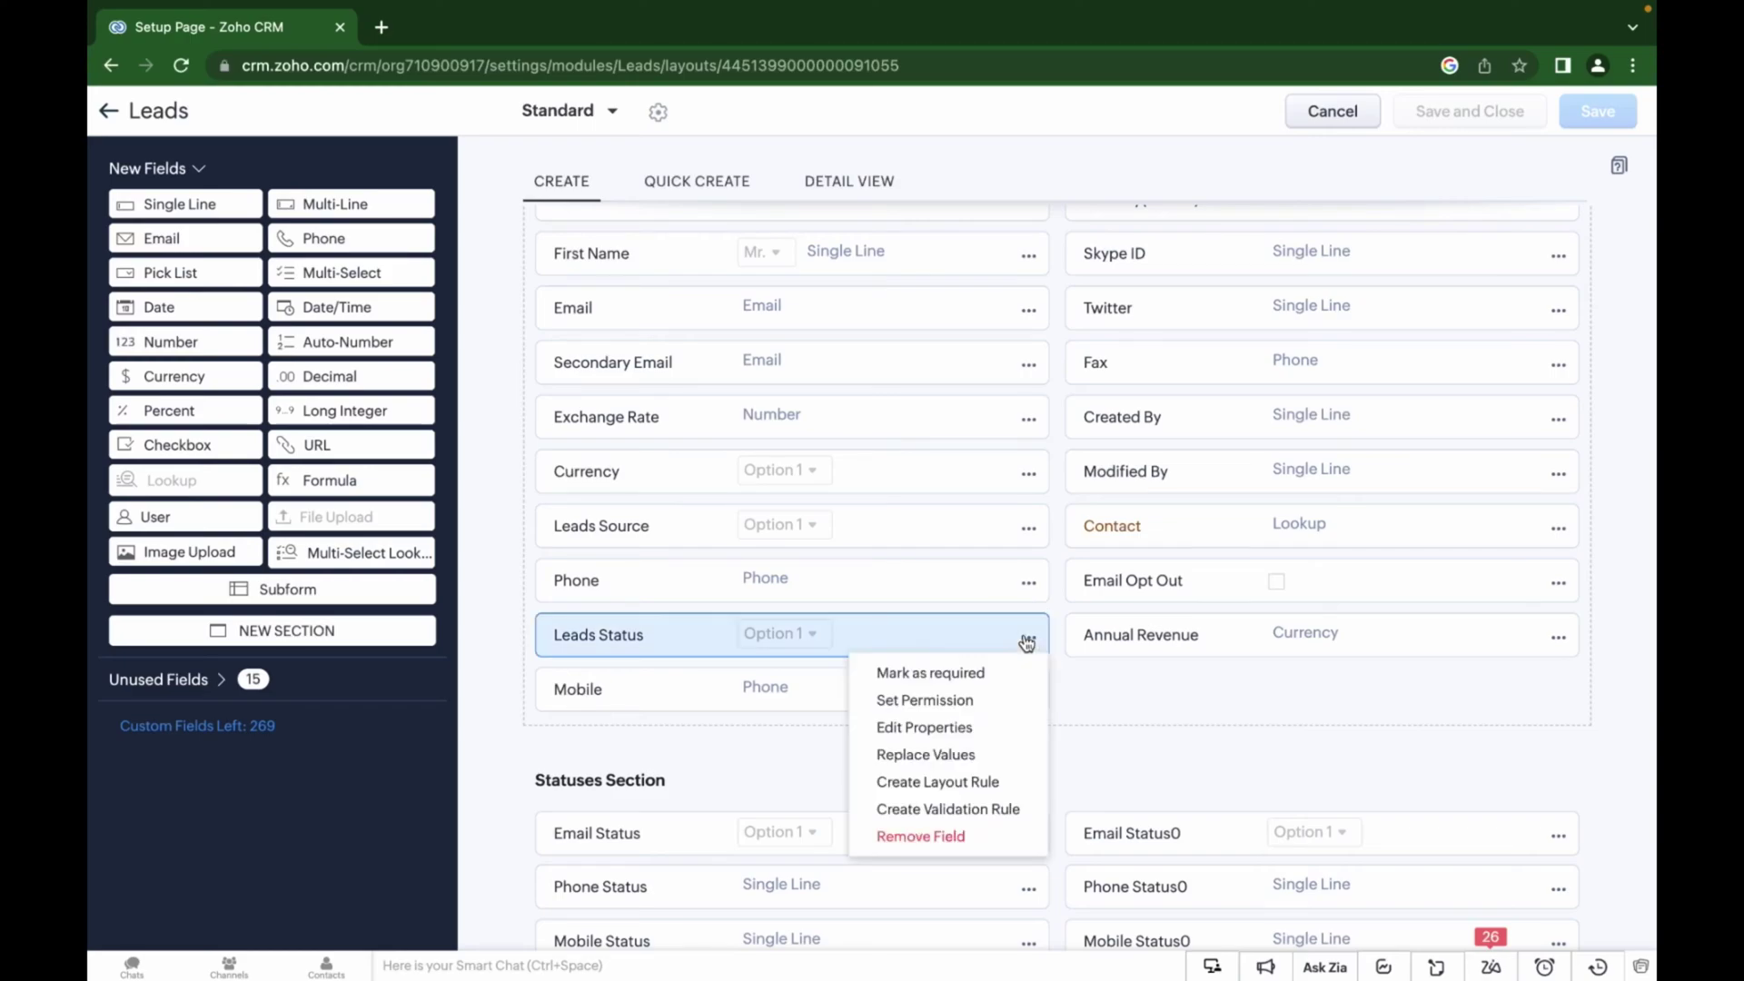
click(911, 727)
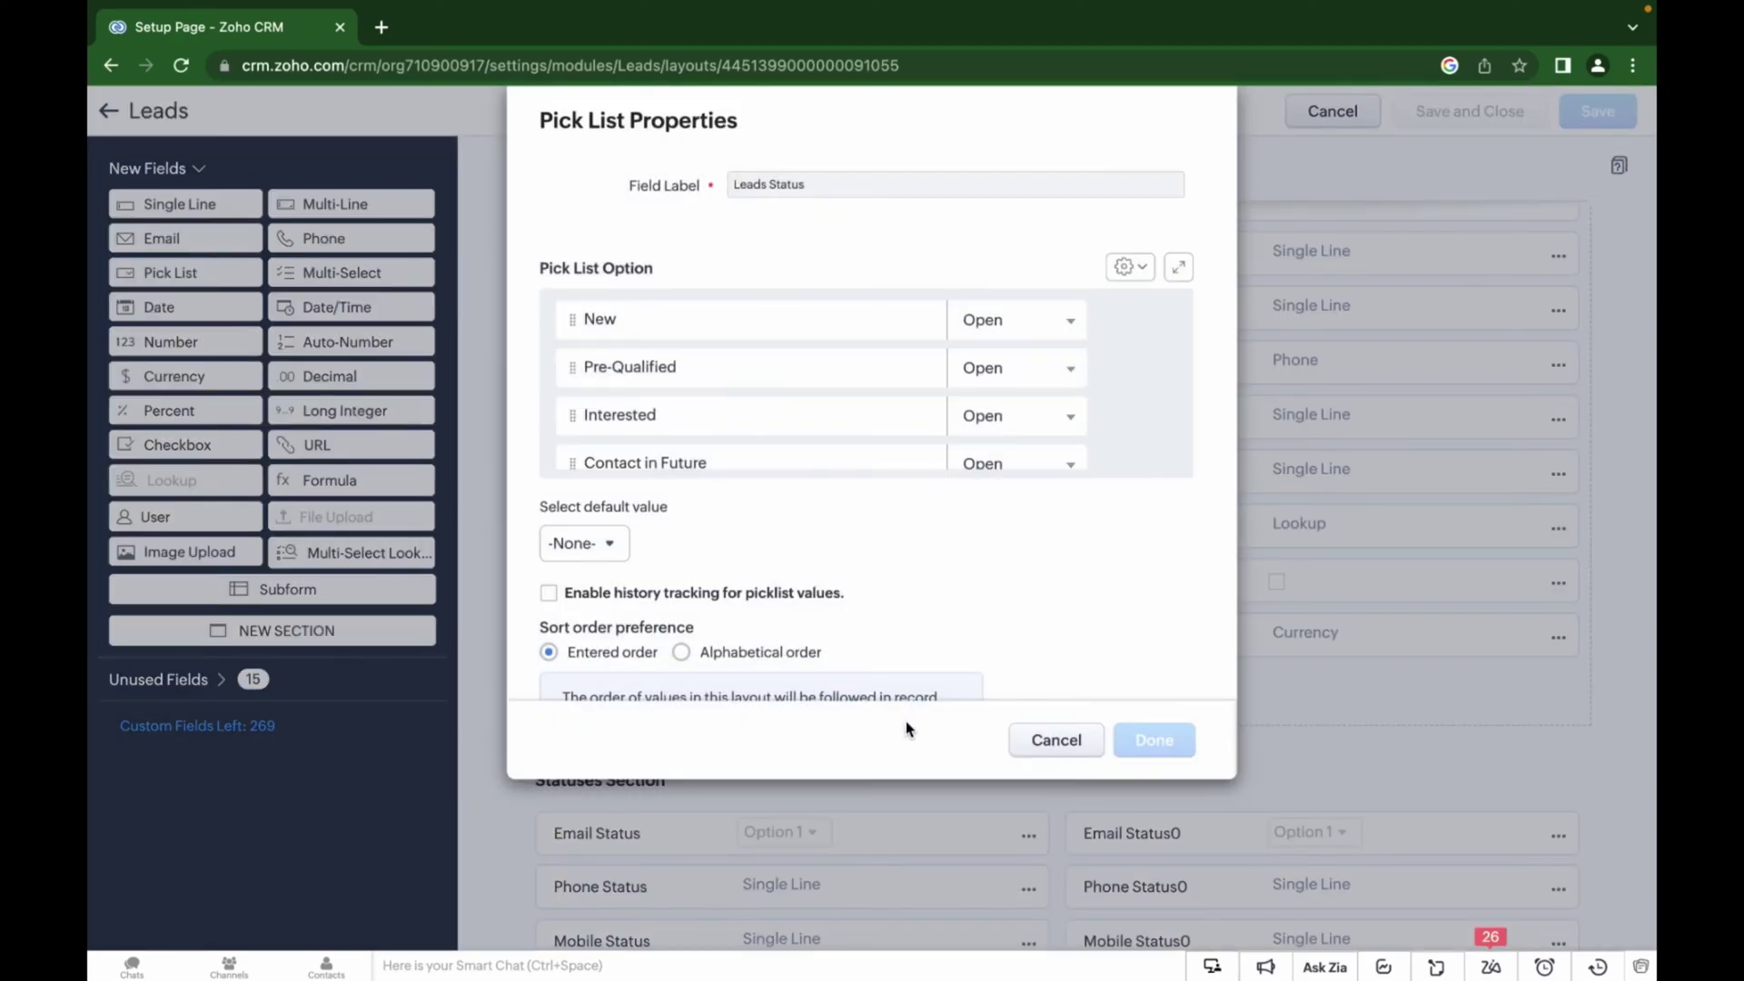
scroll(724, 373, down, 5)
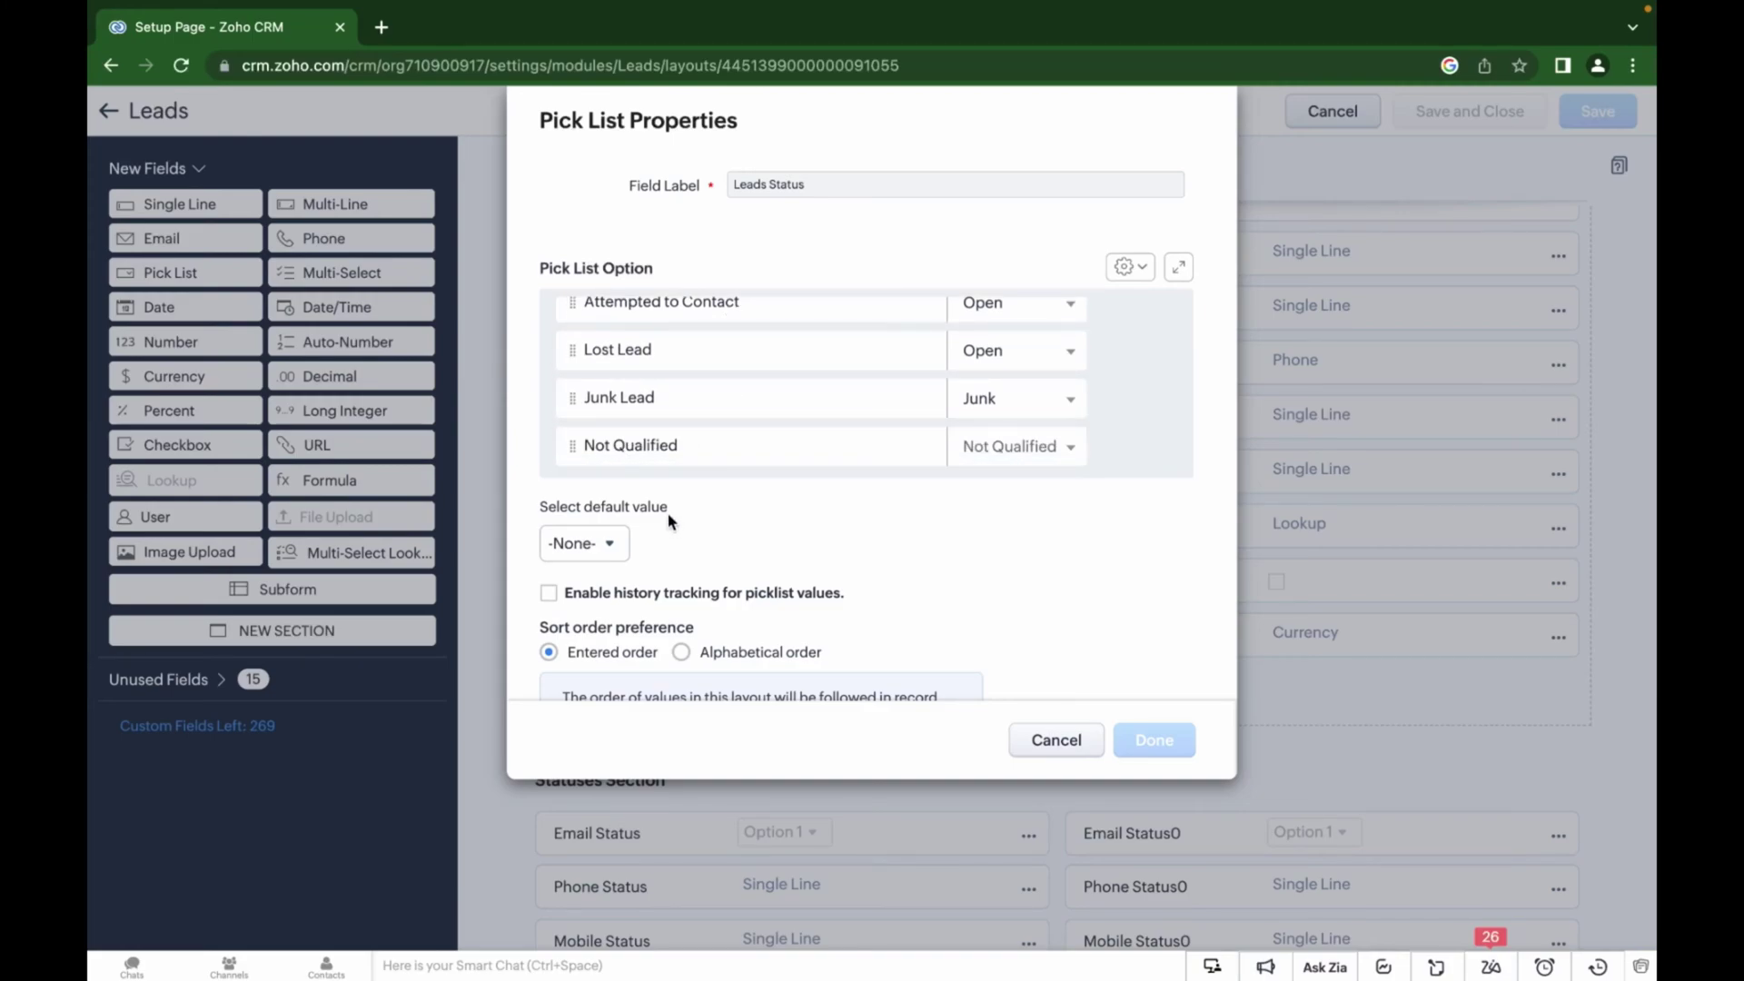
click(621, 547)
click(611, 640)
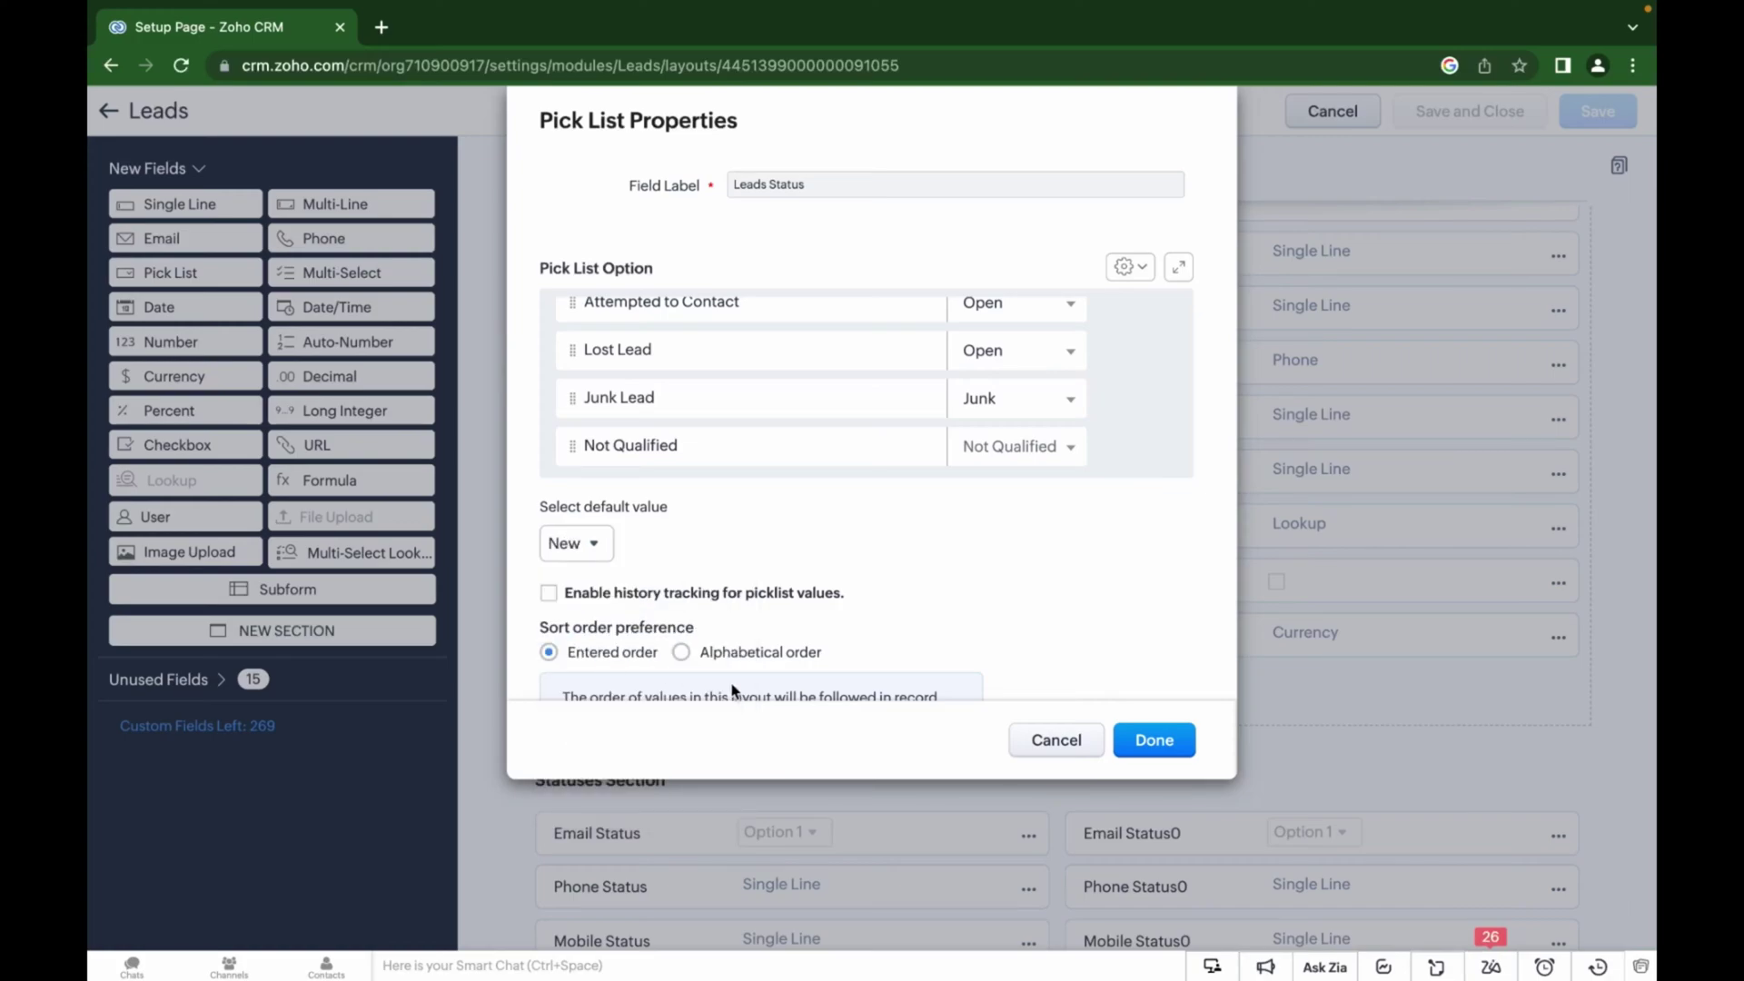
click(1152, 738)
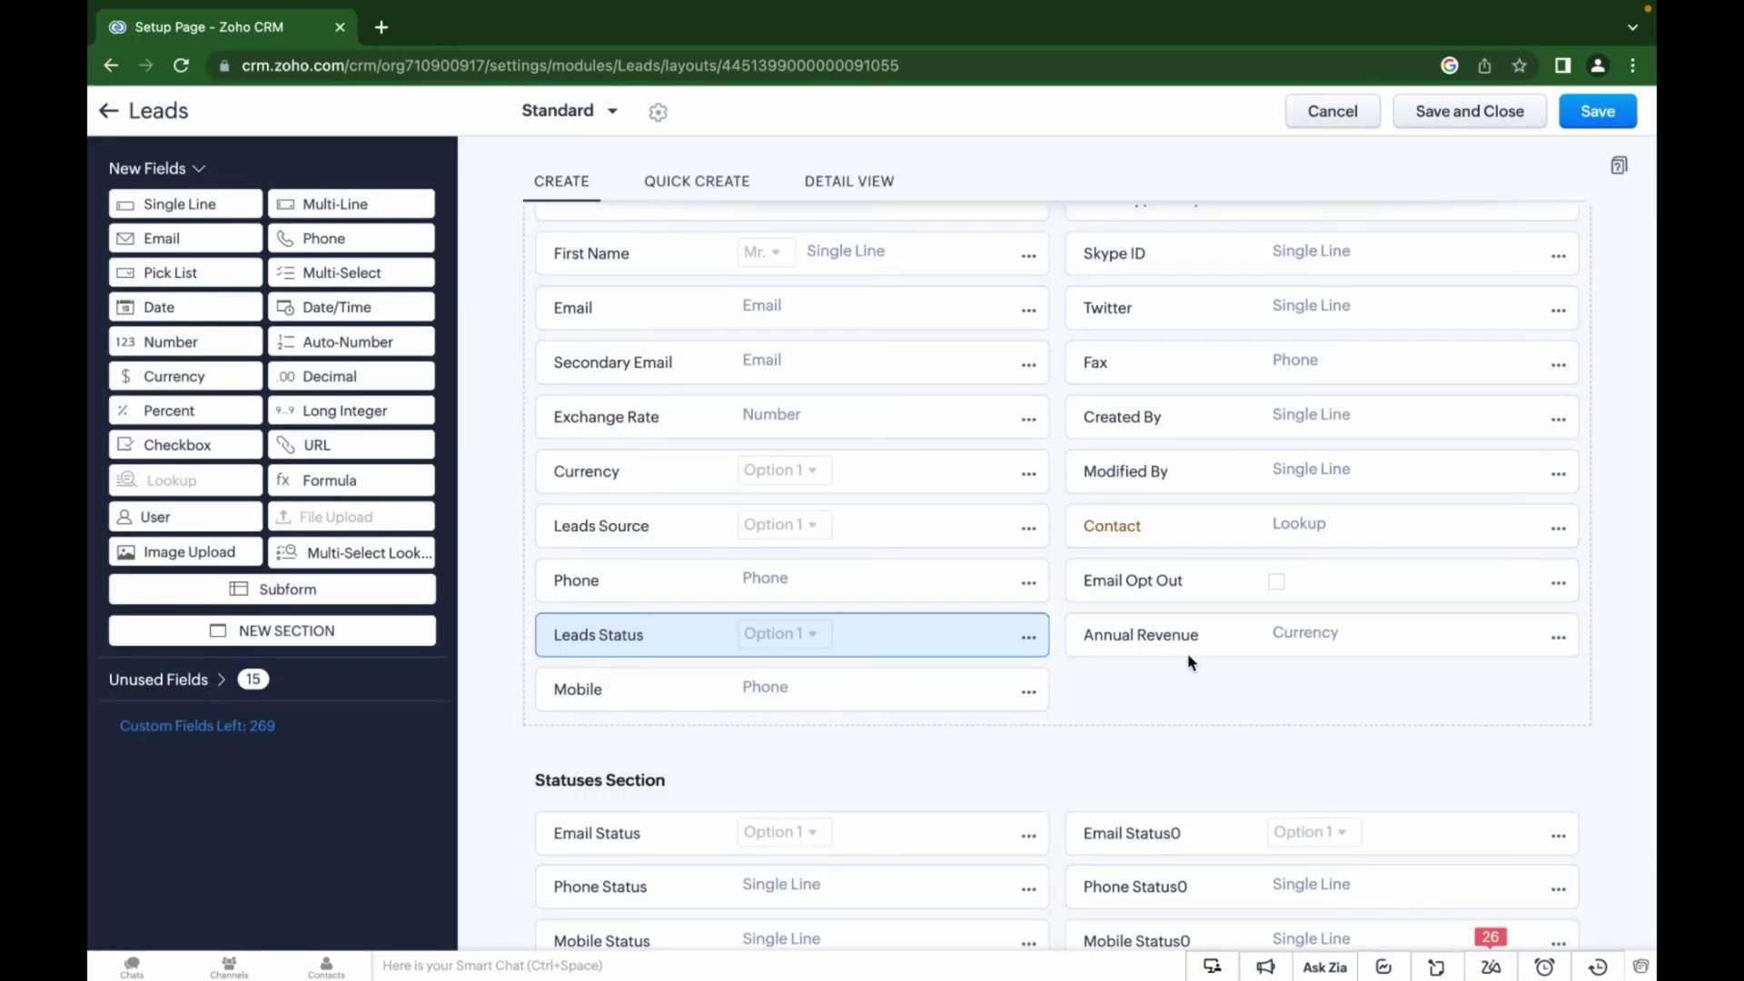
Step: Save the Leads layout and go to the Blueprint page under Process Management
click(1574, 113)
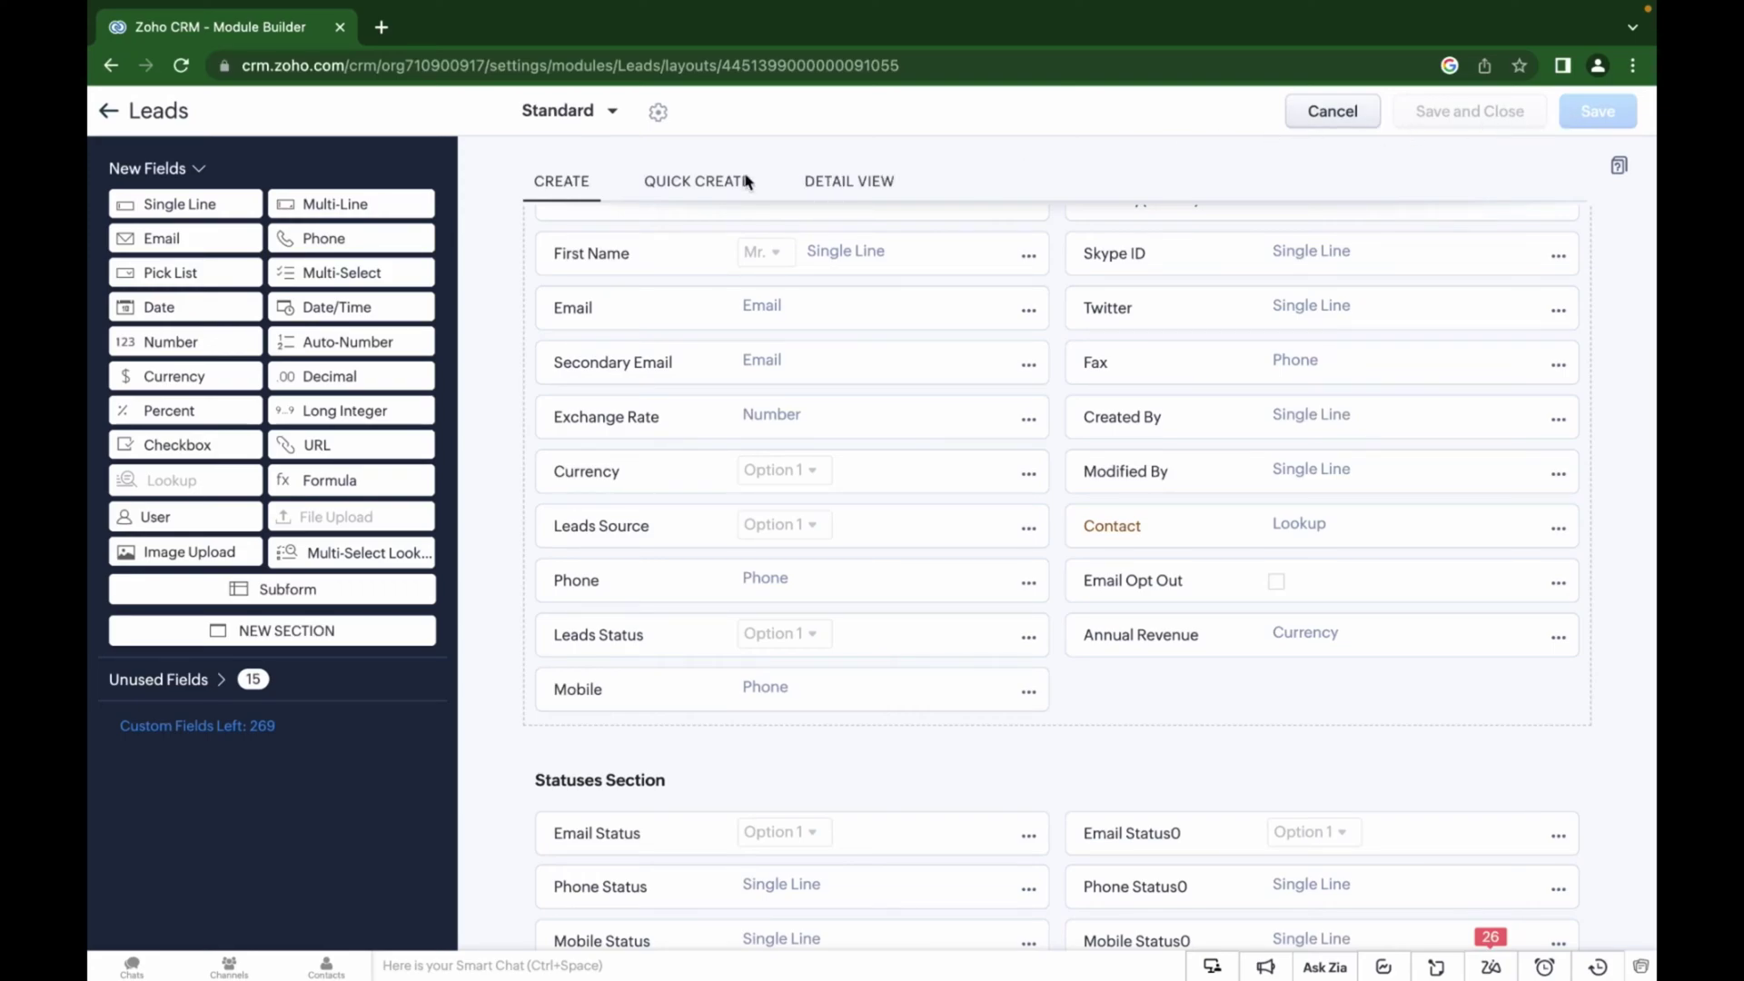
click(108, 111)
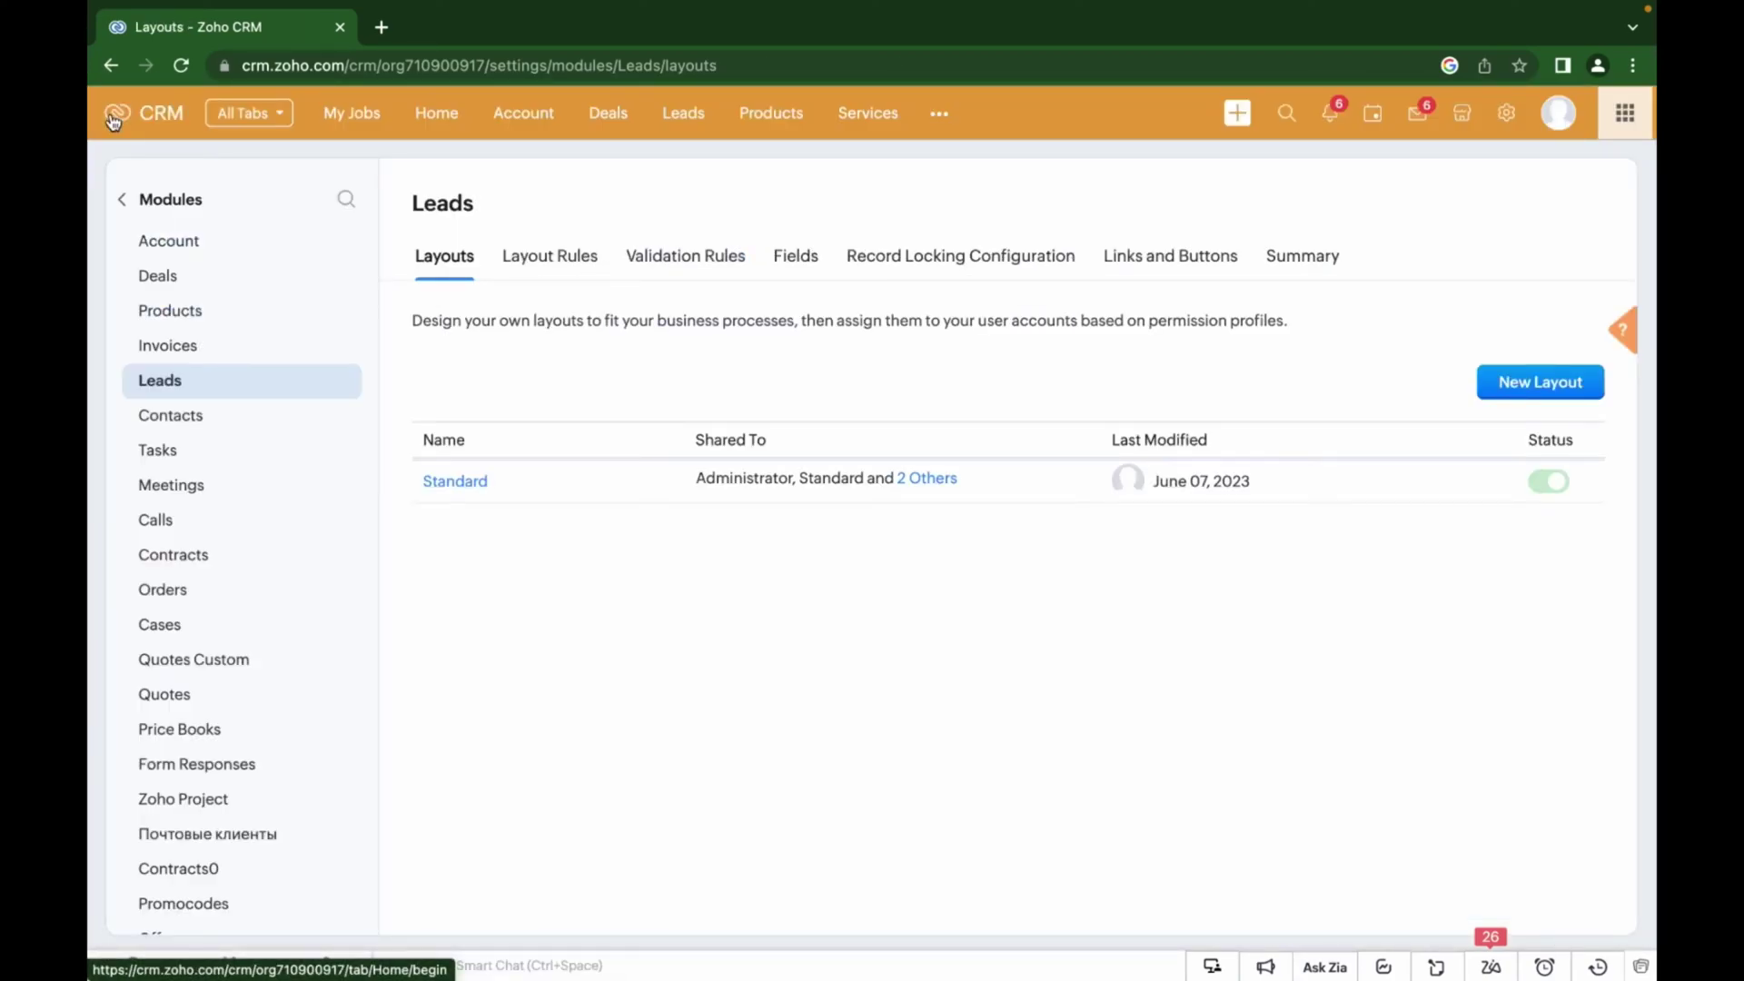
click(120, 205)
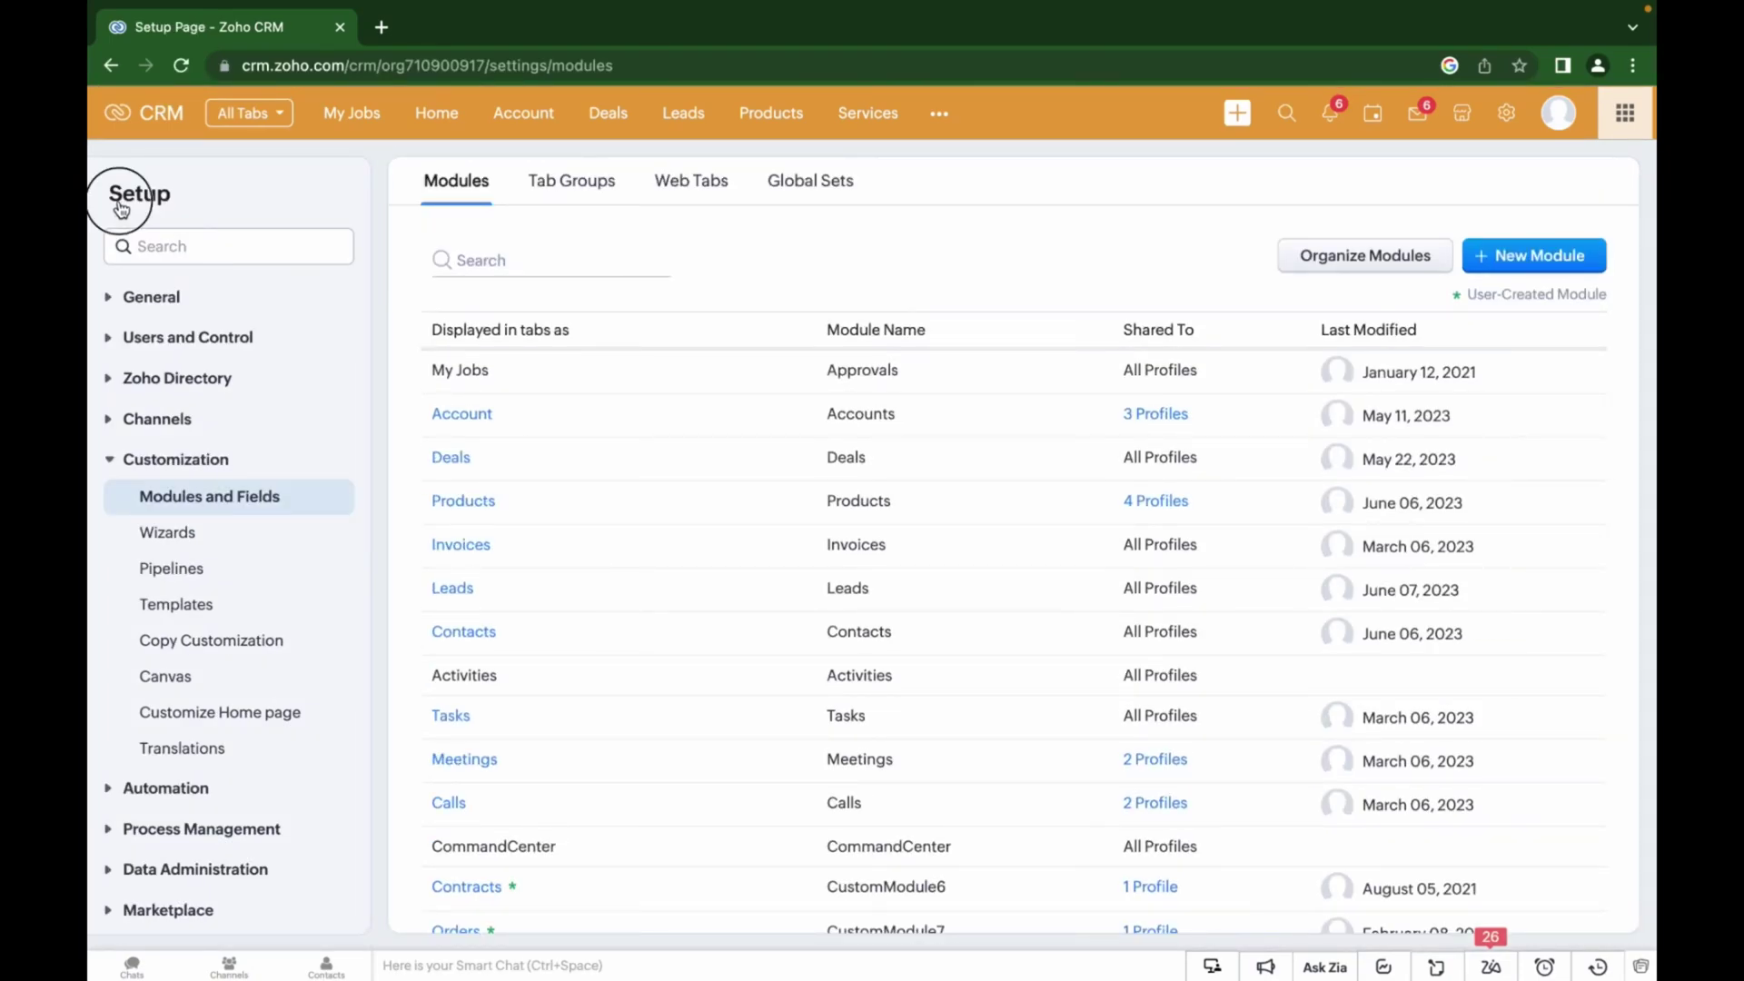
click(120, 205)
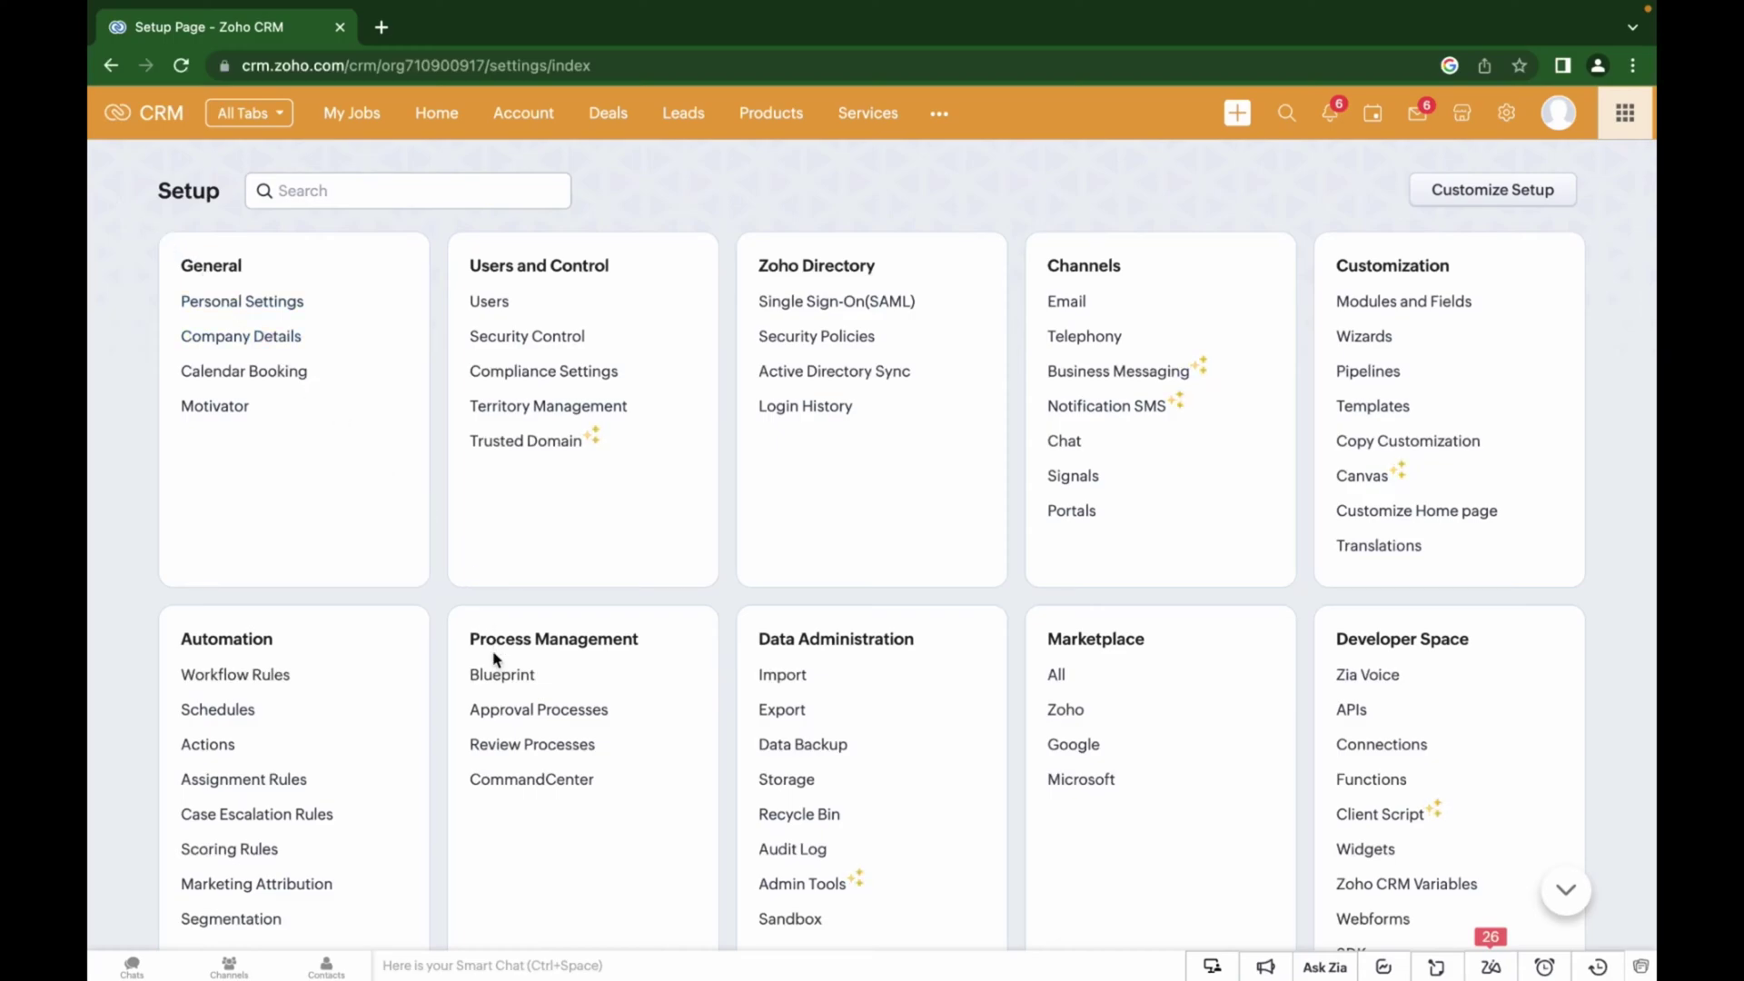
click(496, 673)
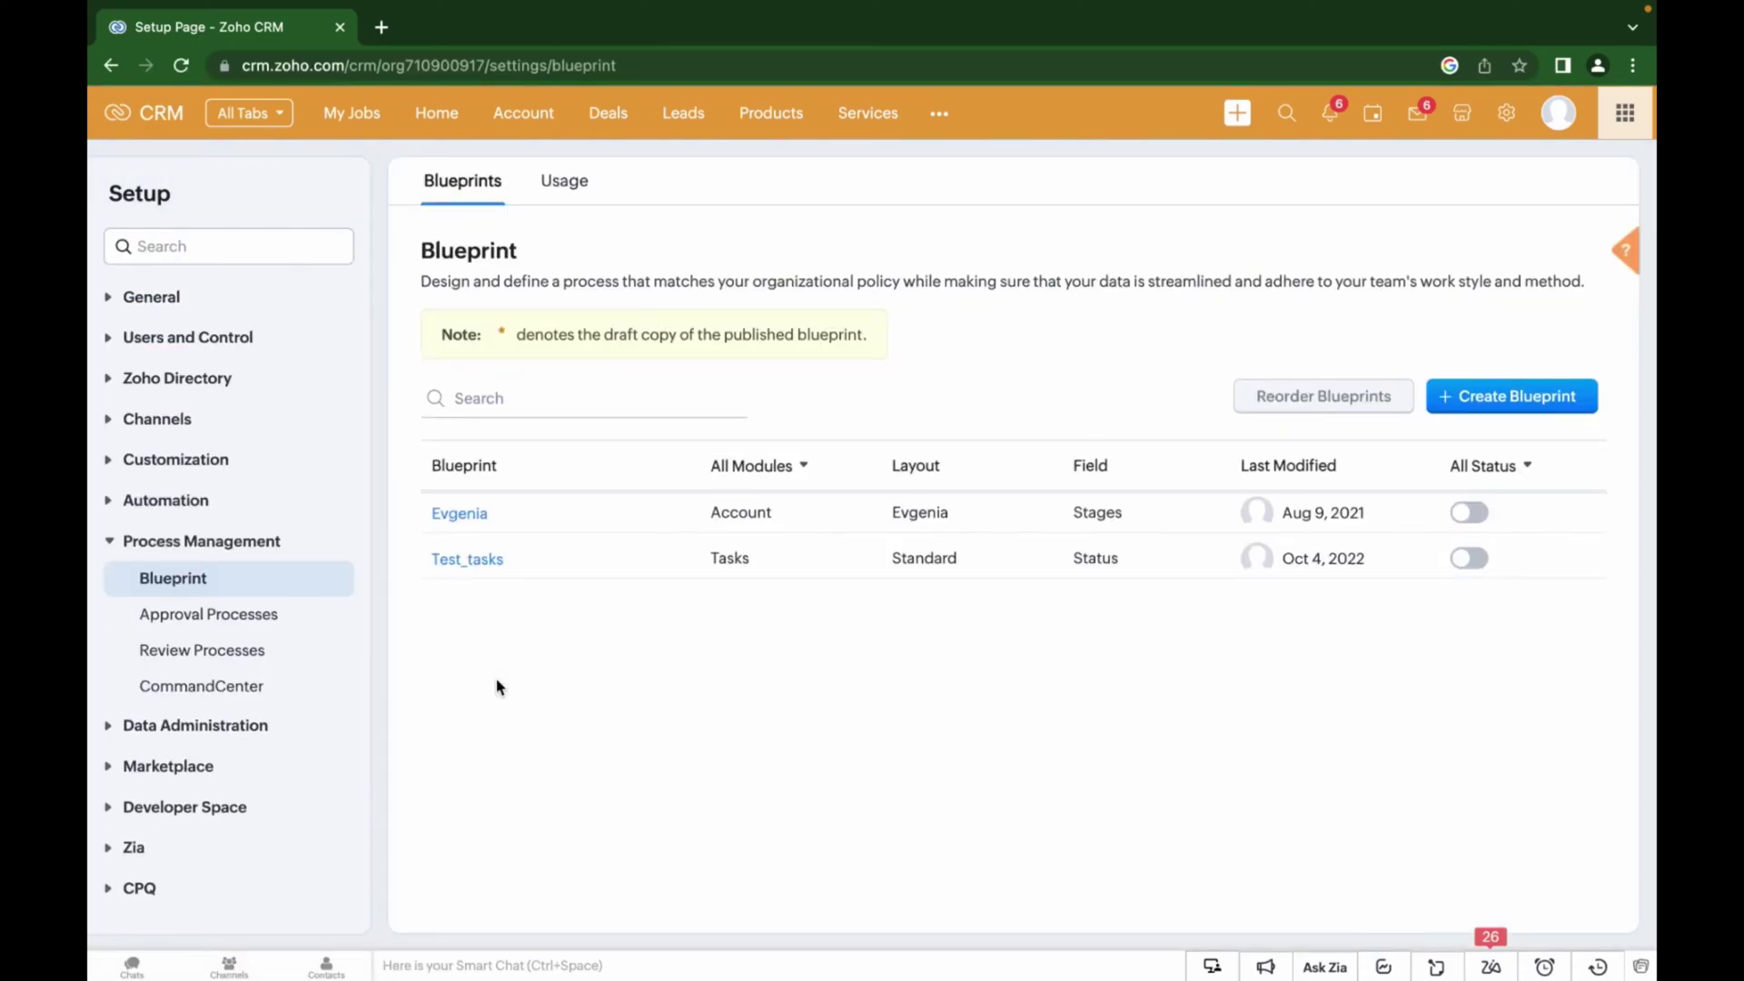
Step: Create a blueprint named 'New' for the Leads module's Standard layout, based on Leads Status
click(1443, 410)
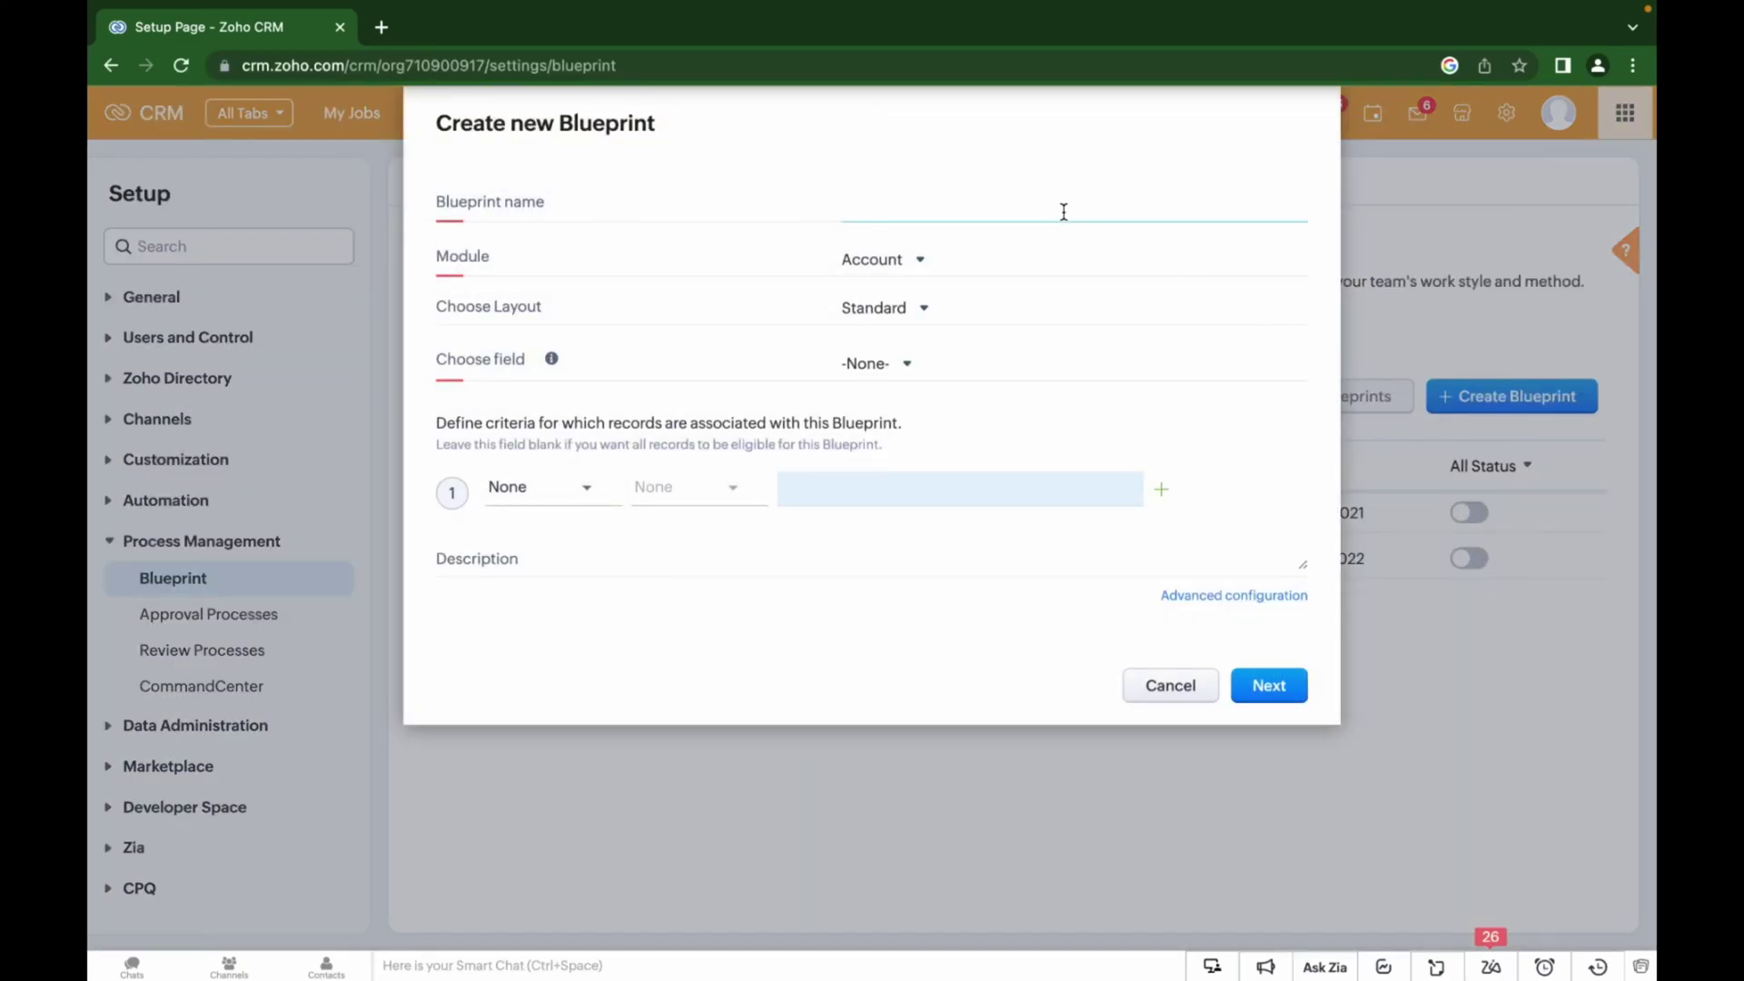
text(New)
click(919, 260)
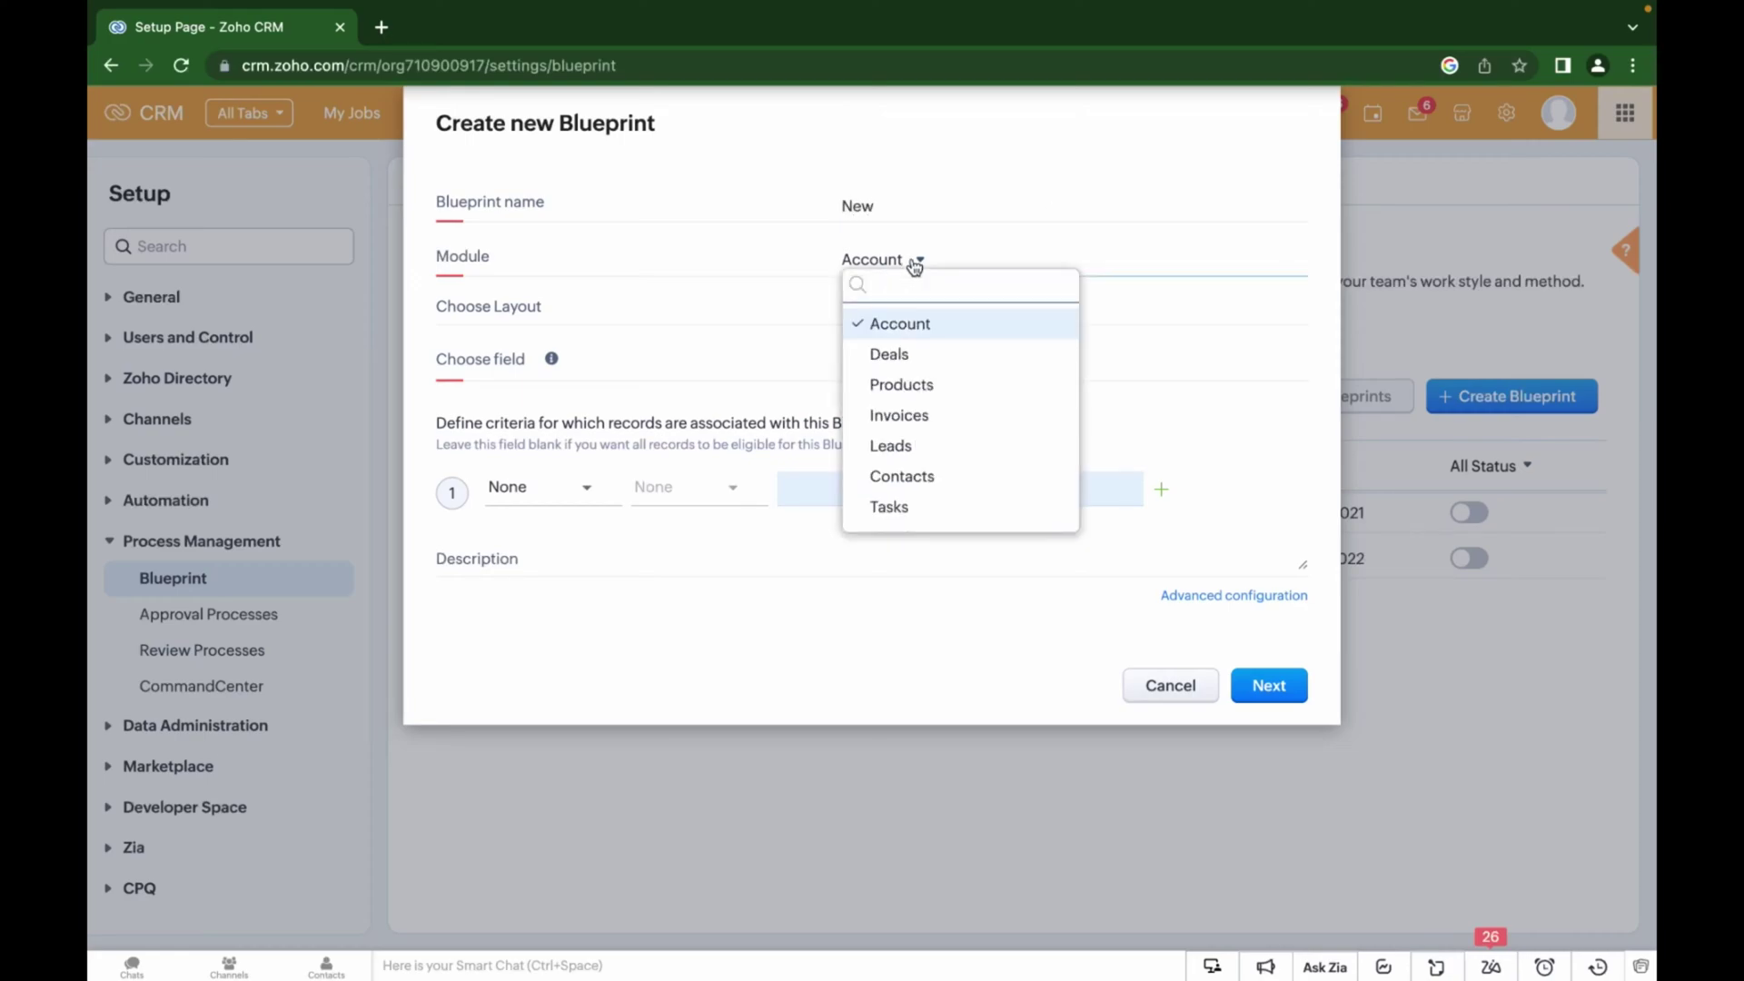
click(905, 456)
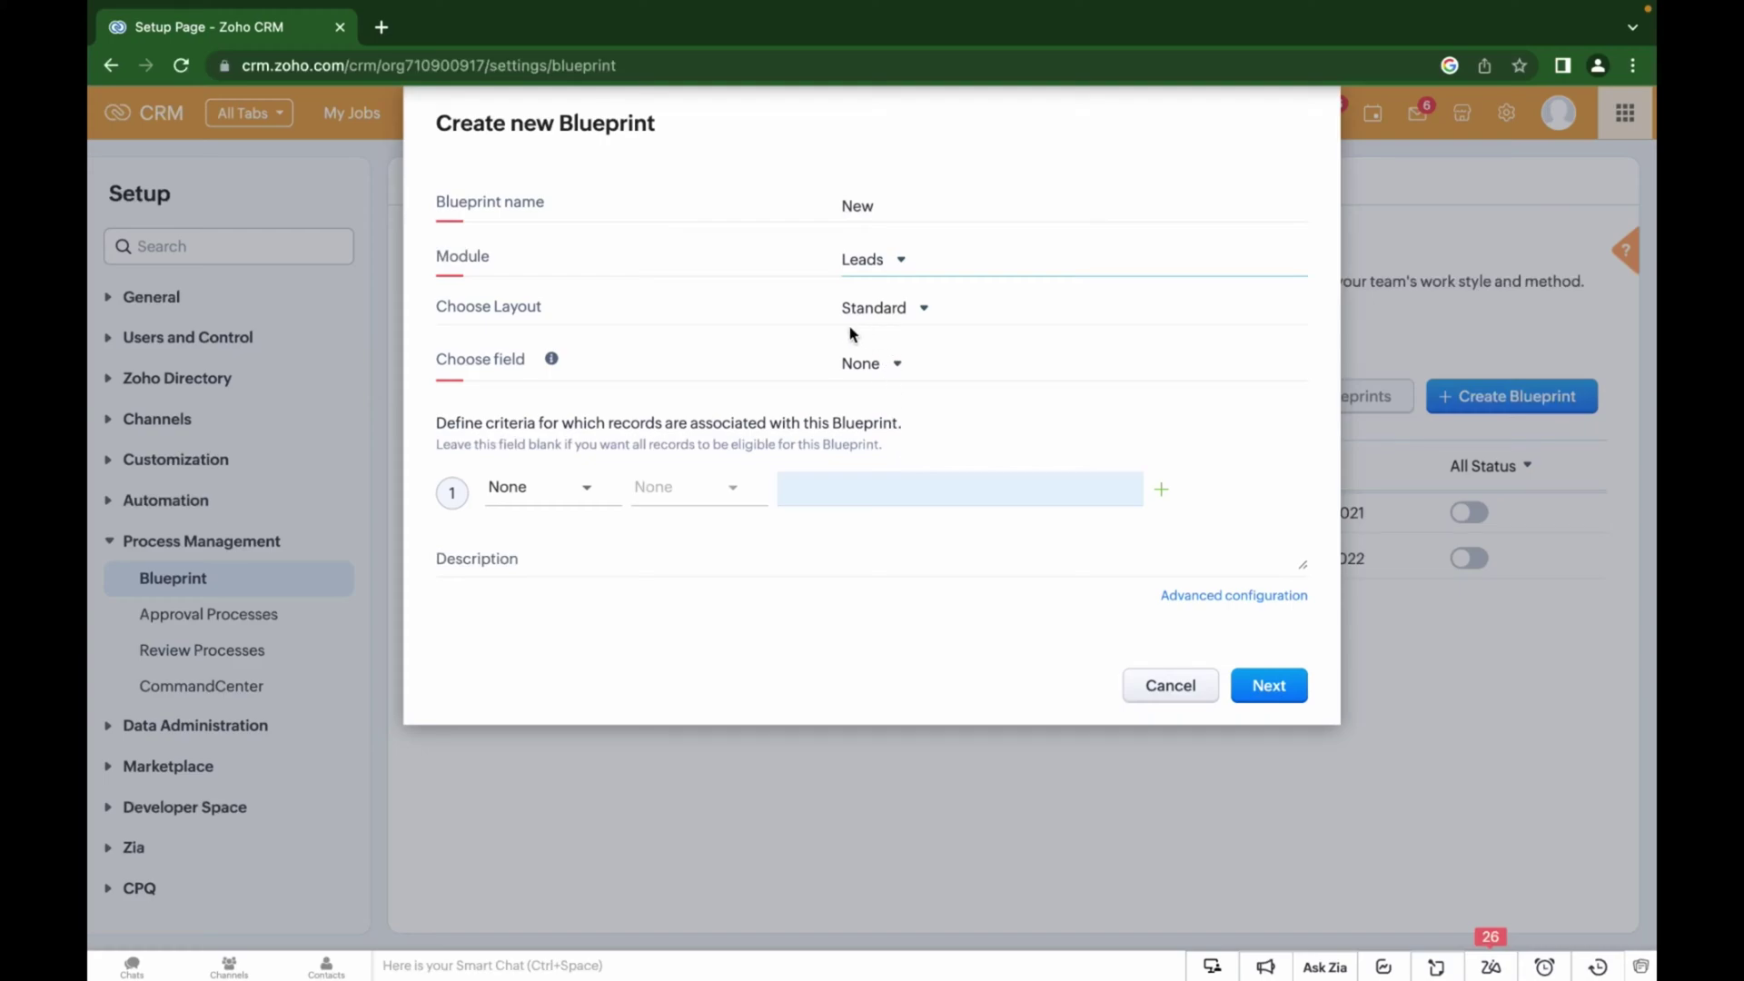
click(872, 374)
click(895, 424)
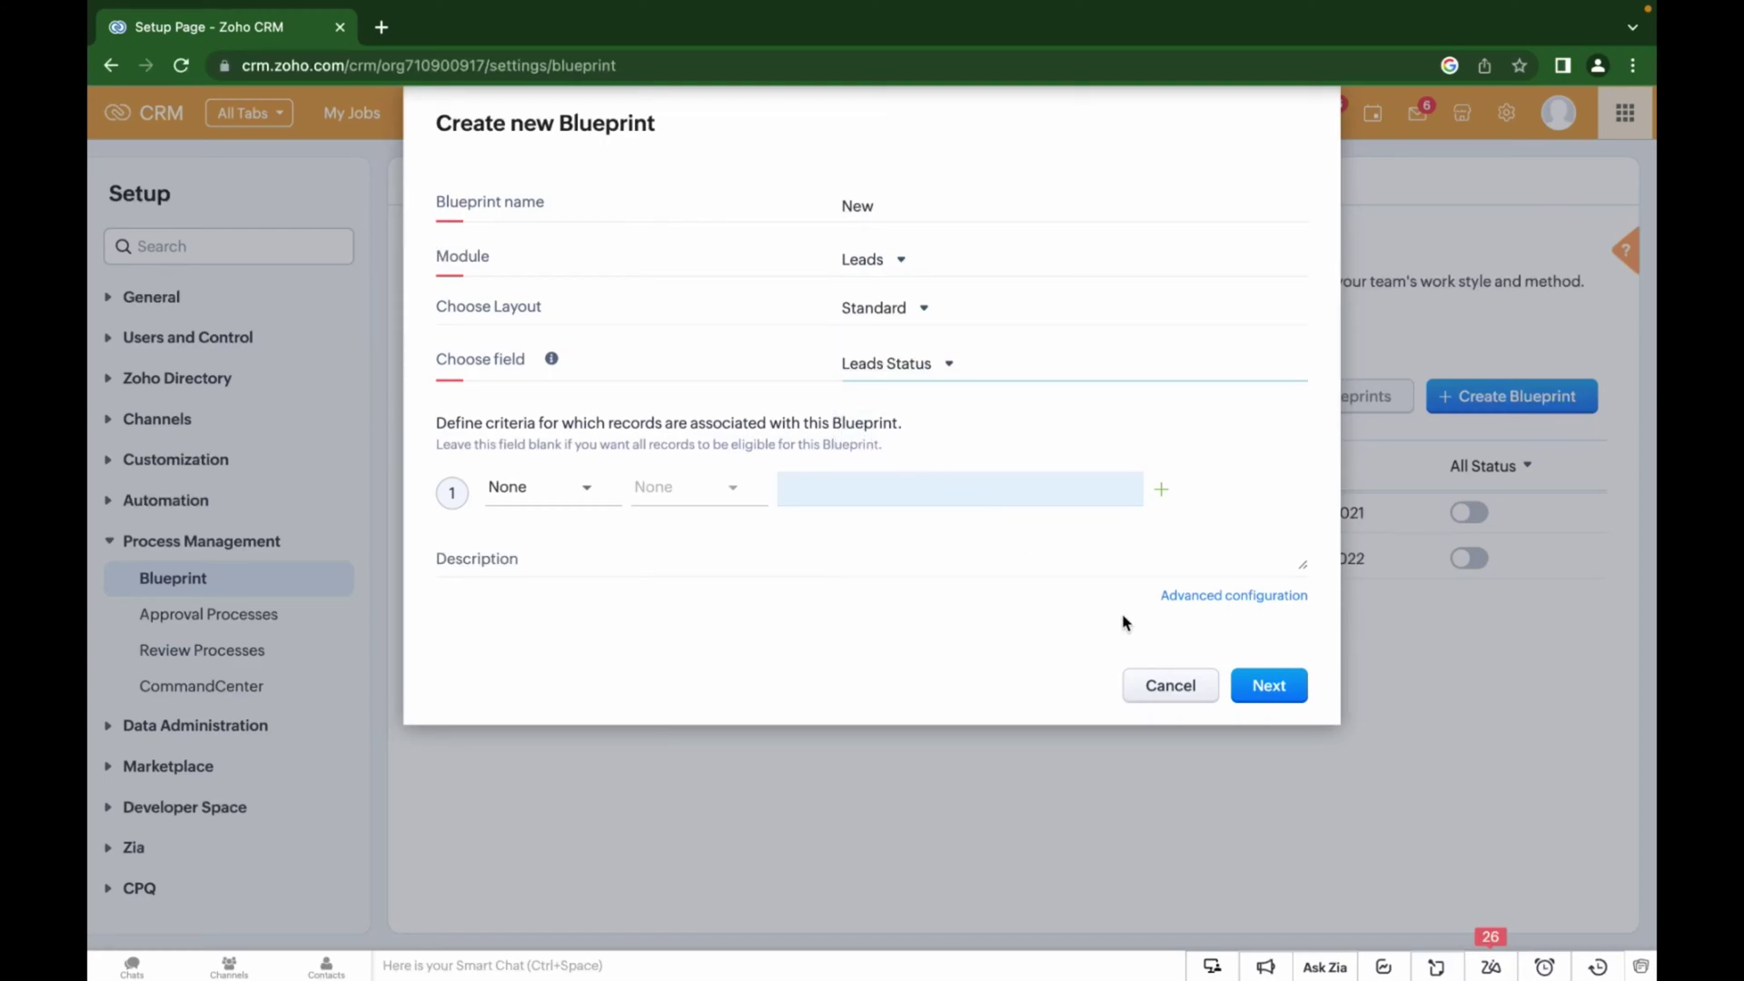
click(1263, 690)
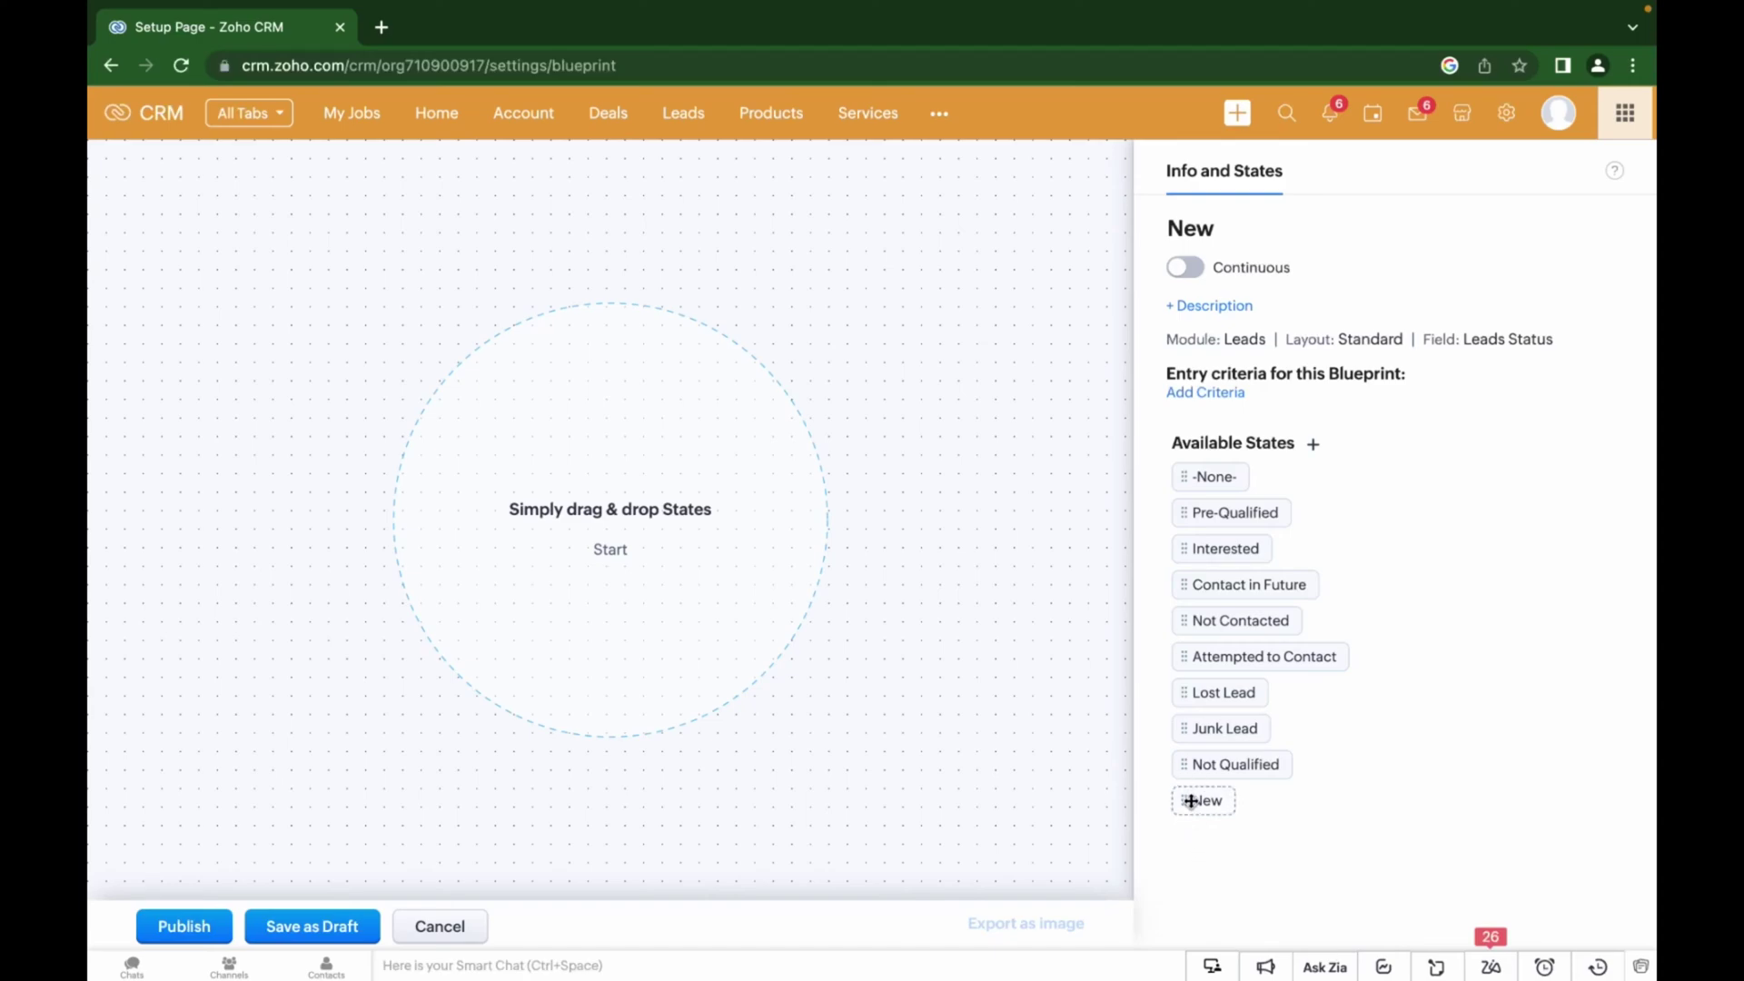
Step: Drag the New state onto the blueprint canvas, where it links from -None-
drag(1190, 801, 580, 581)
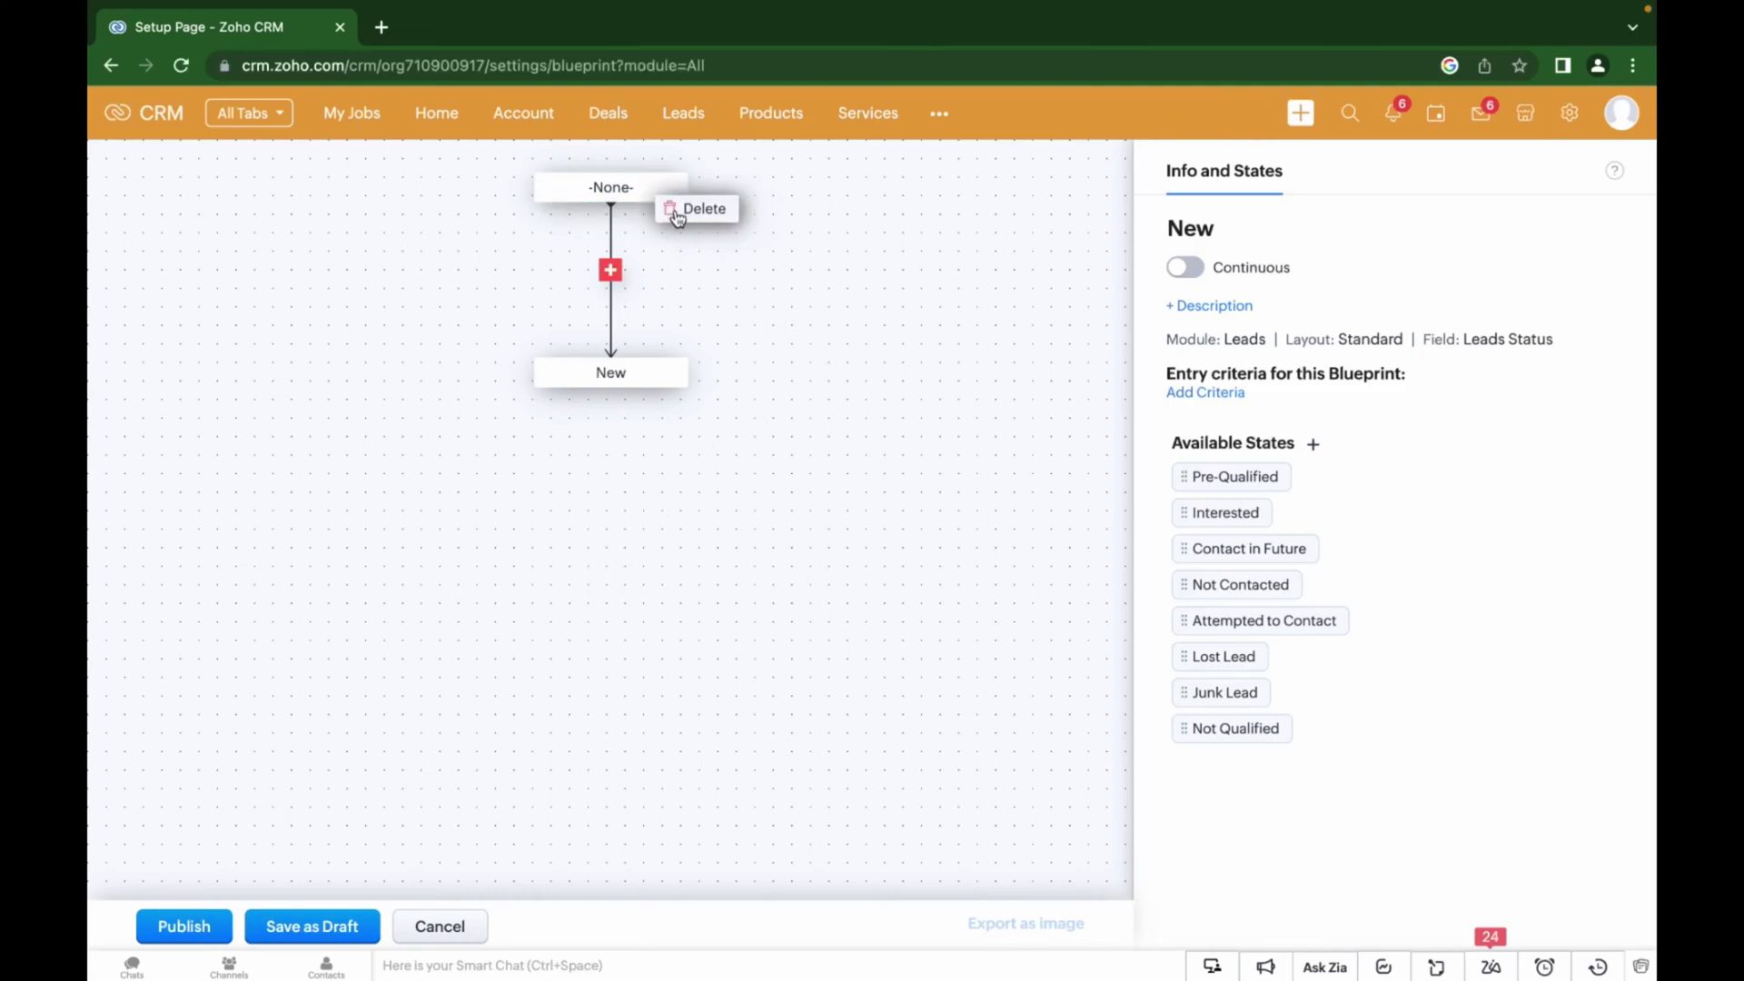
Step: Delete the -None- state from the canvas and place Interested below New
click(675, 217)
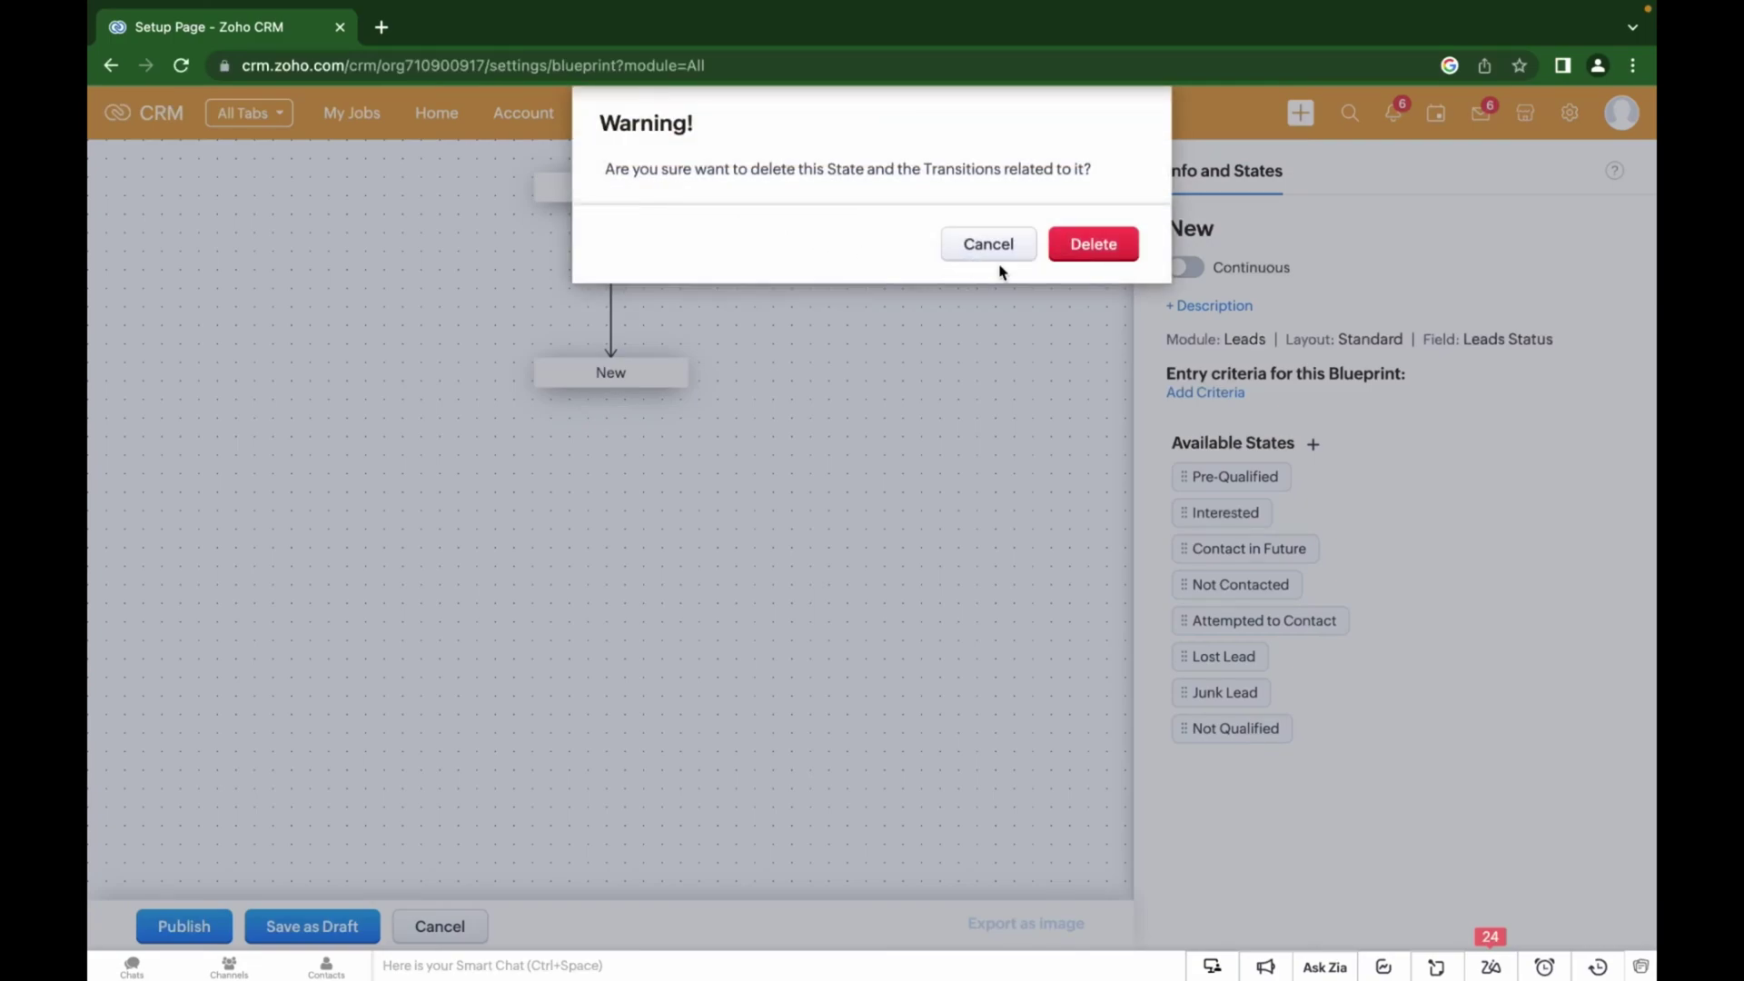
click(1067, 253)
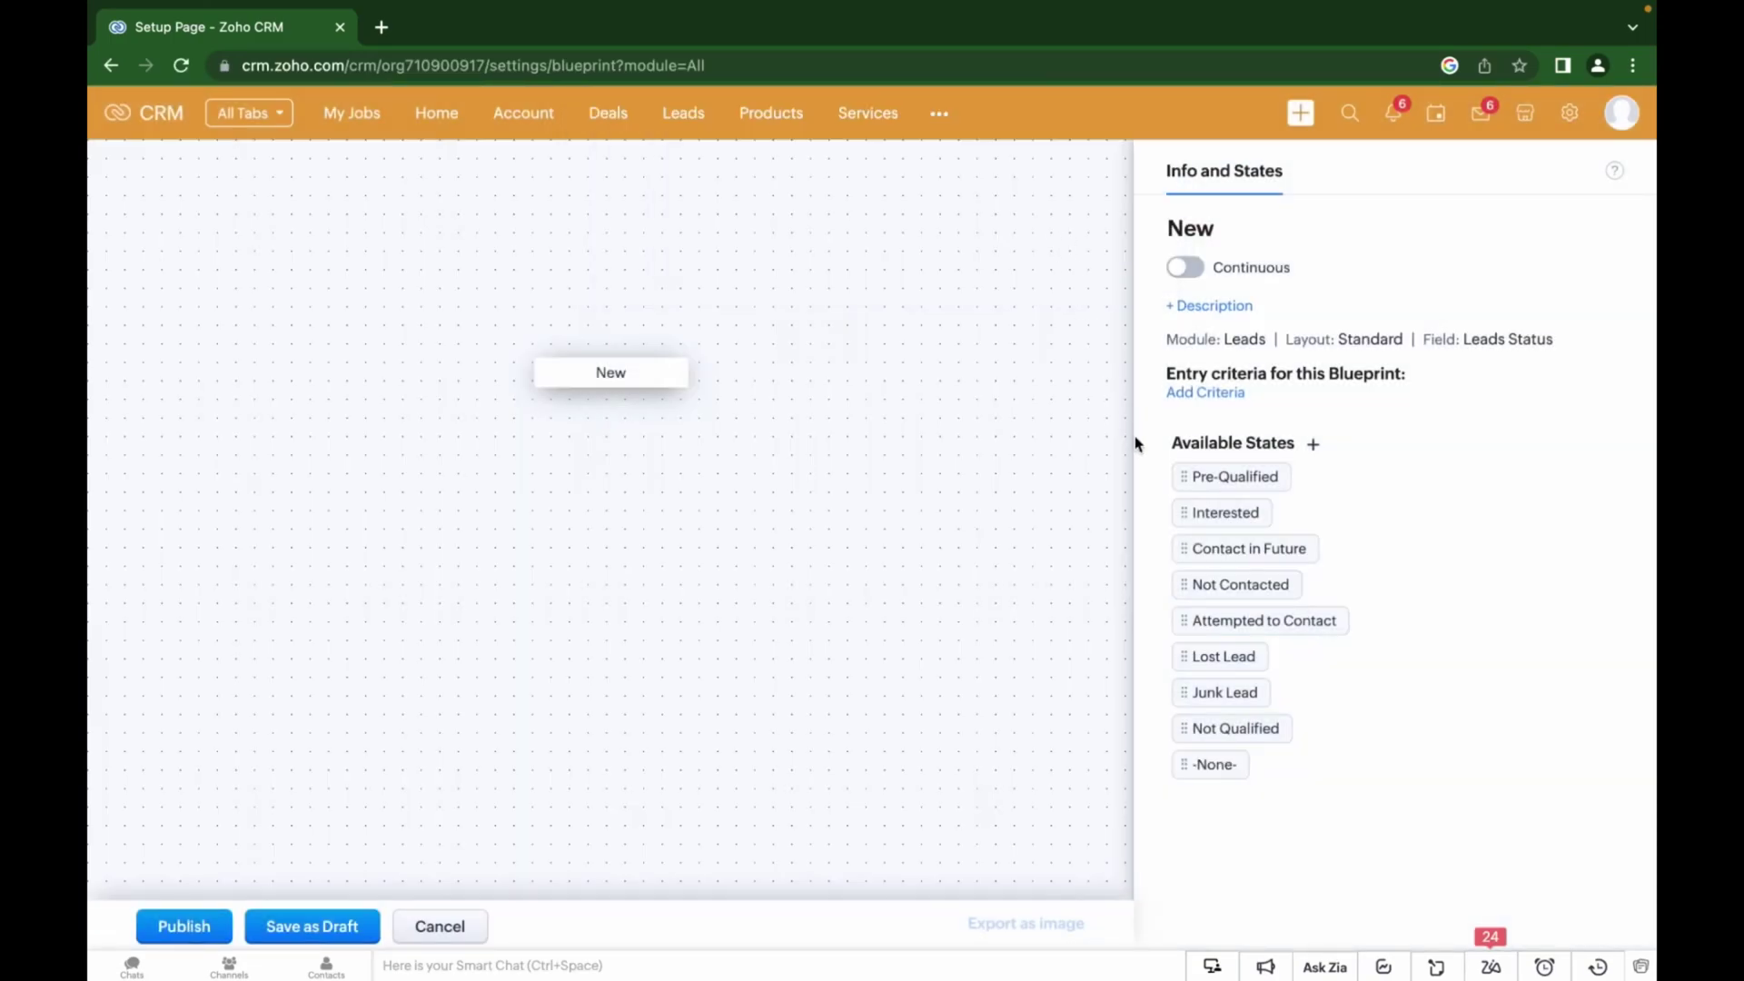
drag(1192, 512, 557, 525)
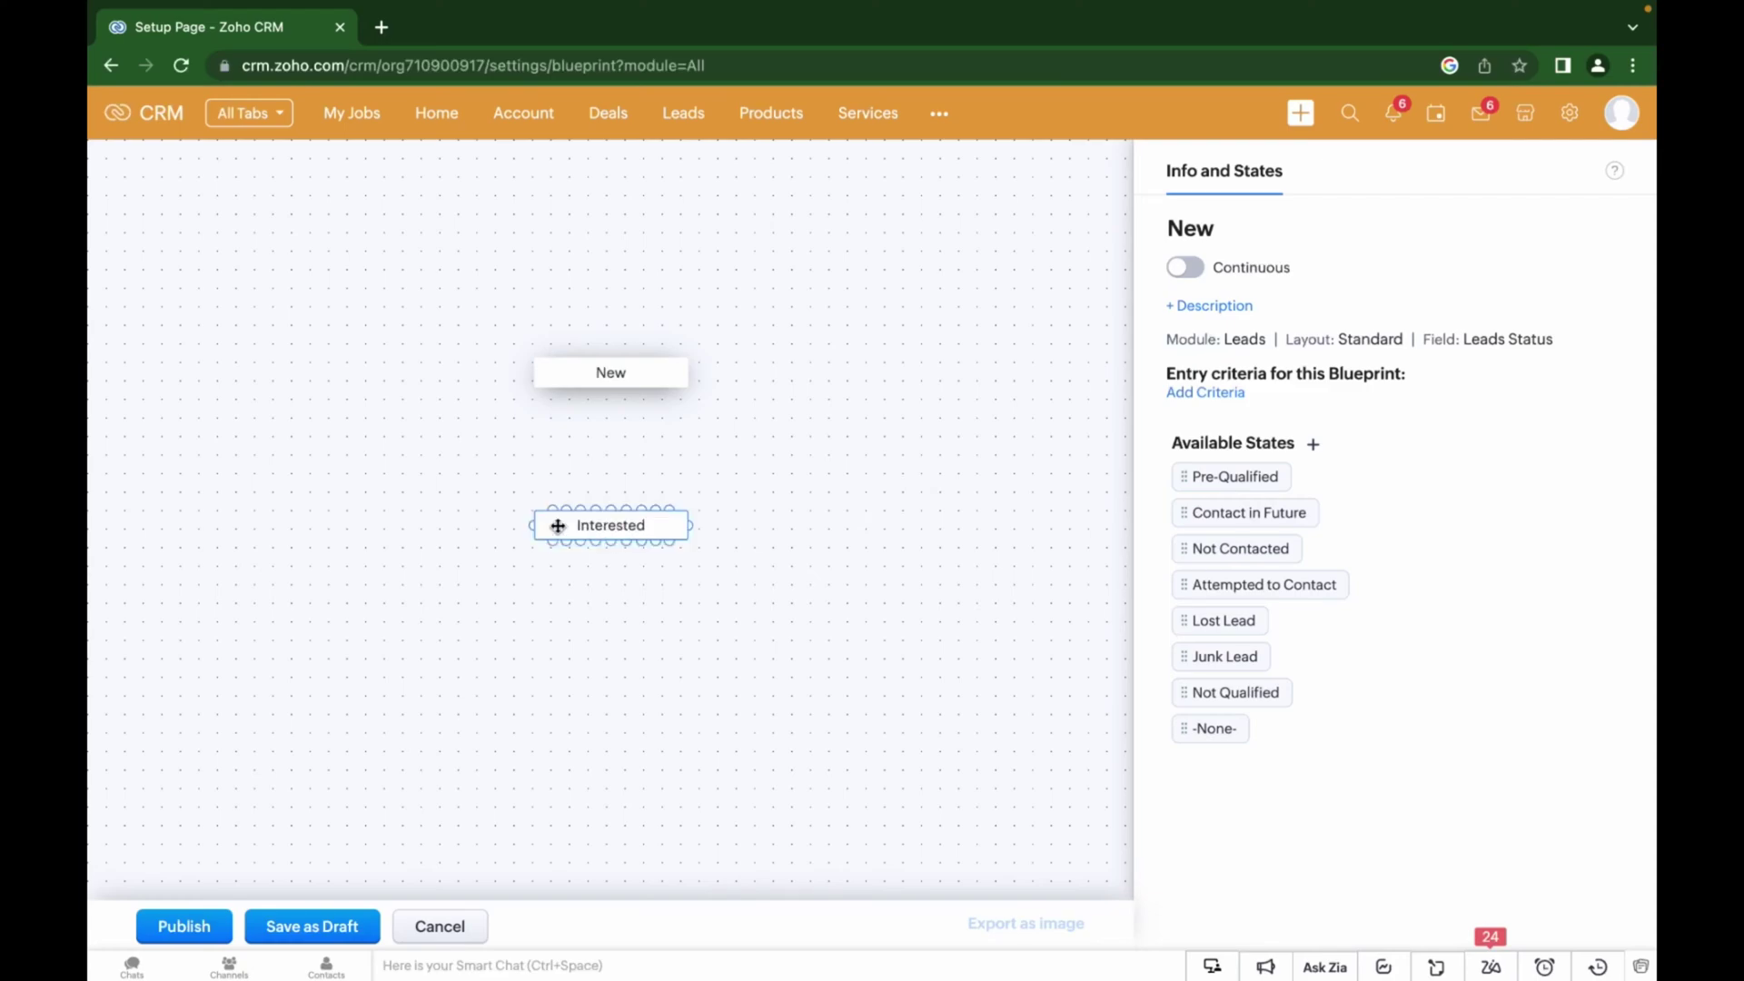
Step: Connect New to Interested with a transition named Interested
drag(607, 391, 610, 513)
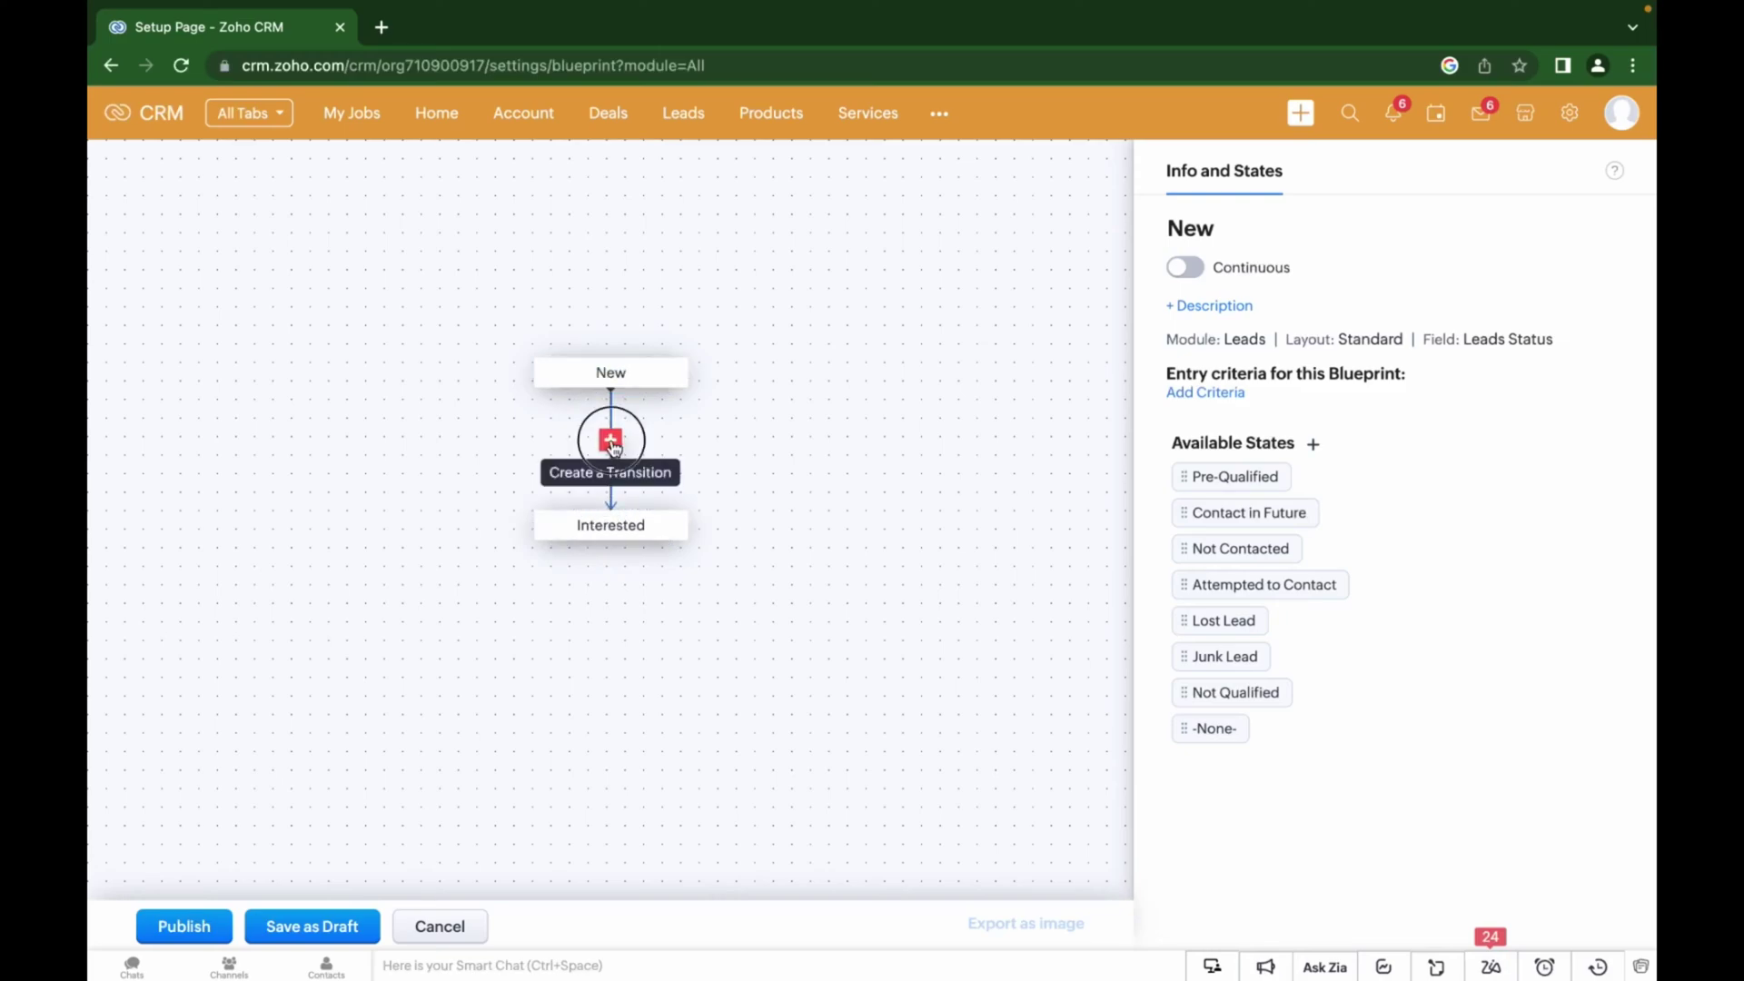
click(611, 441)
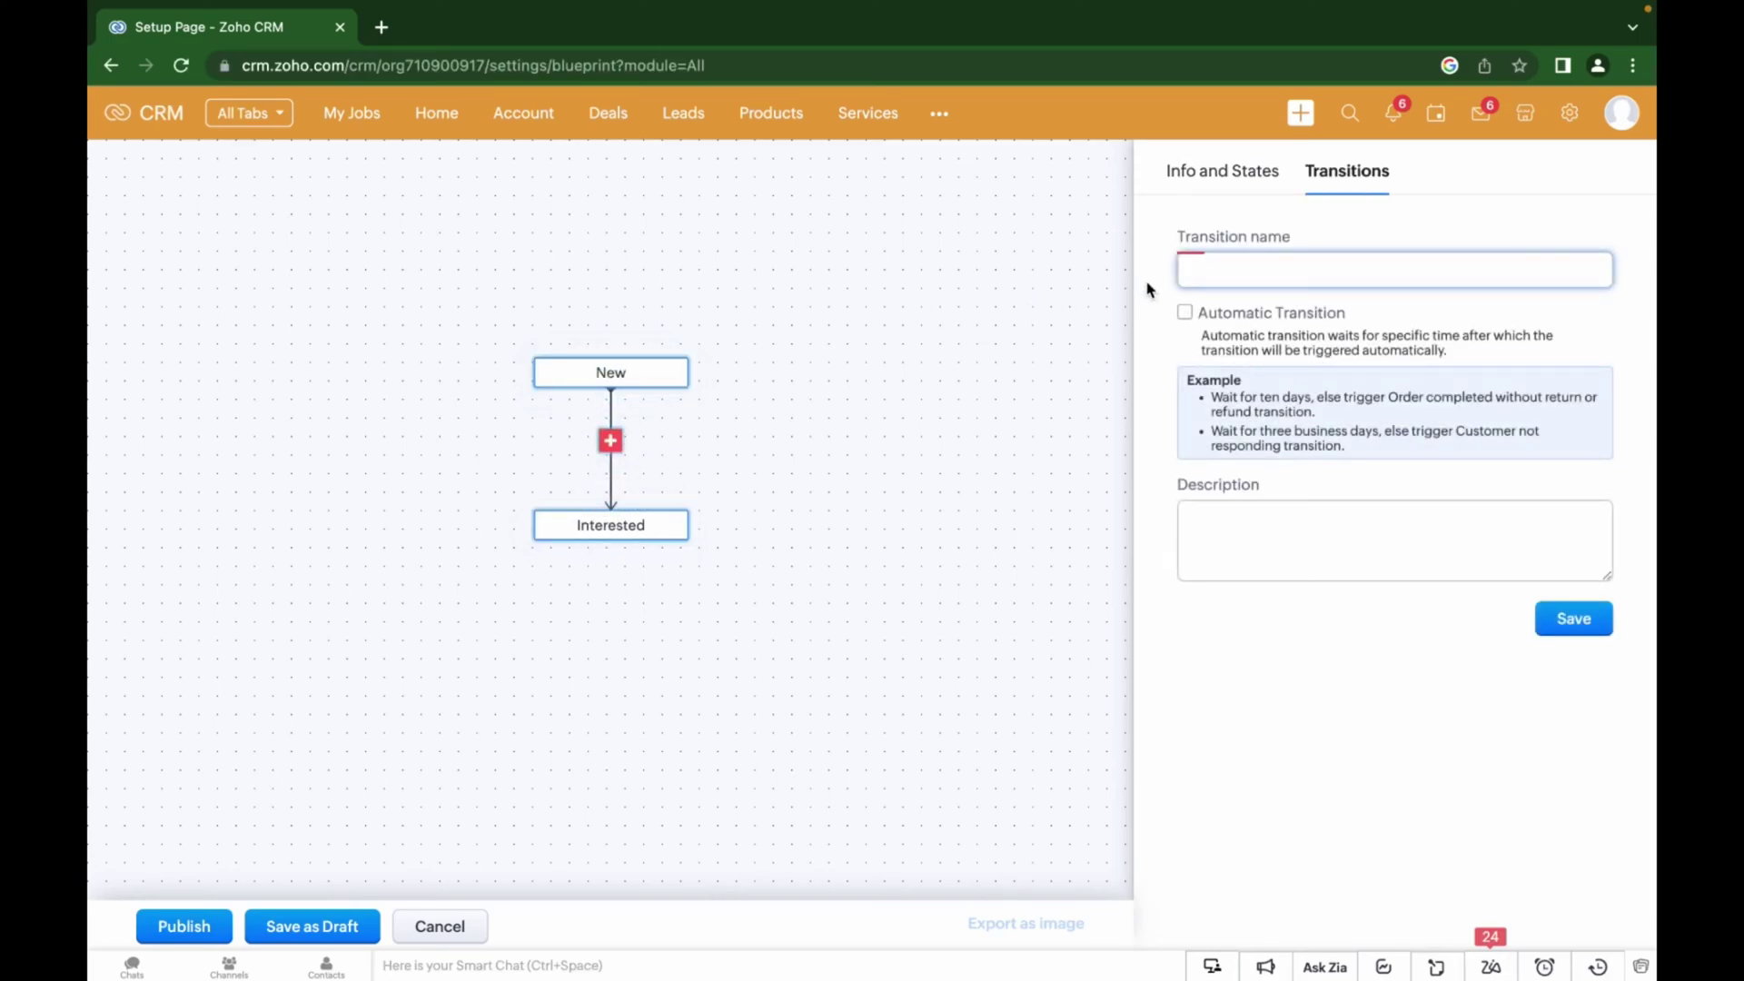
text(Interested)
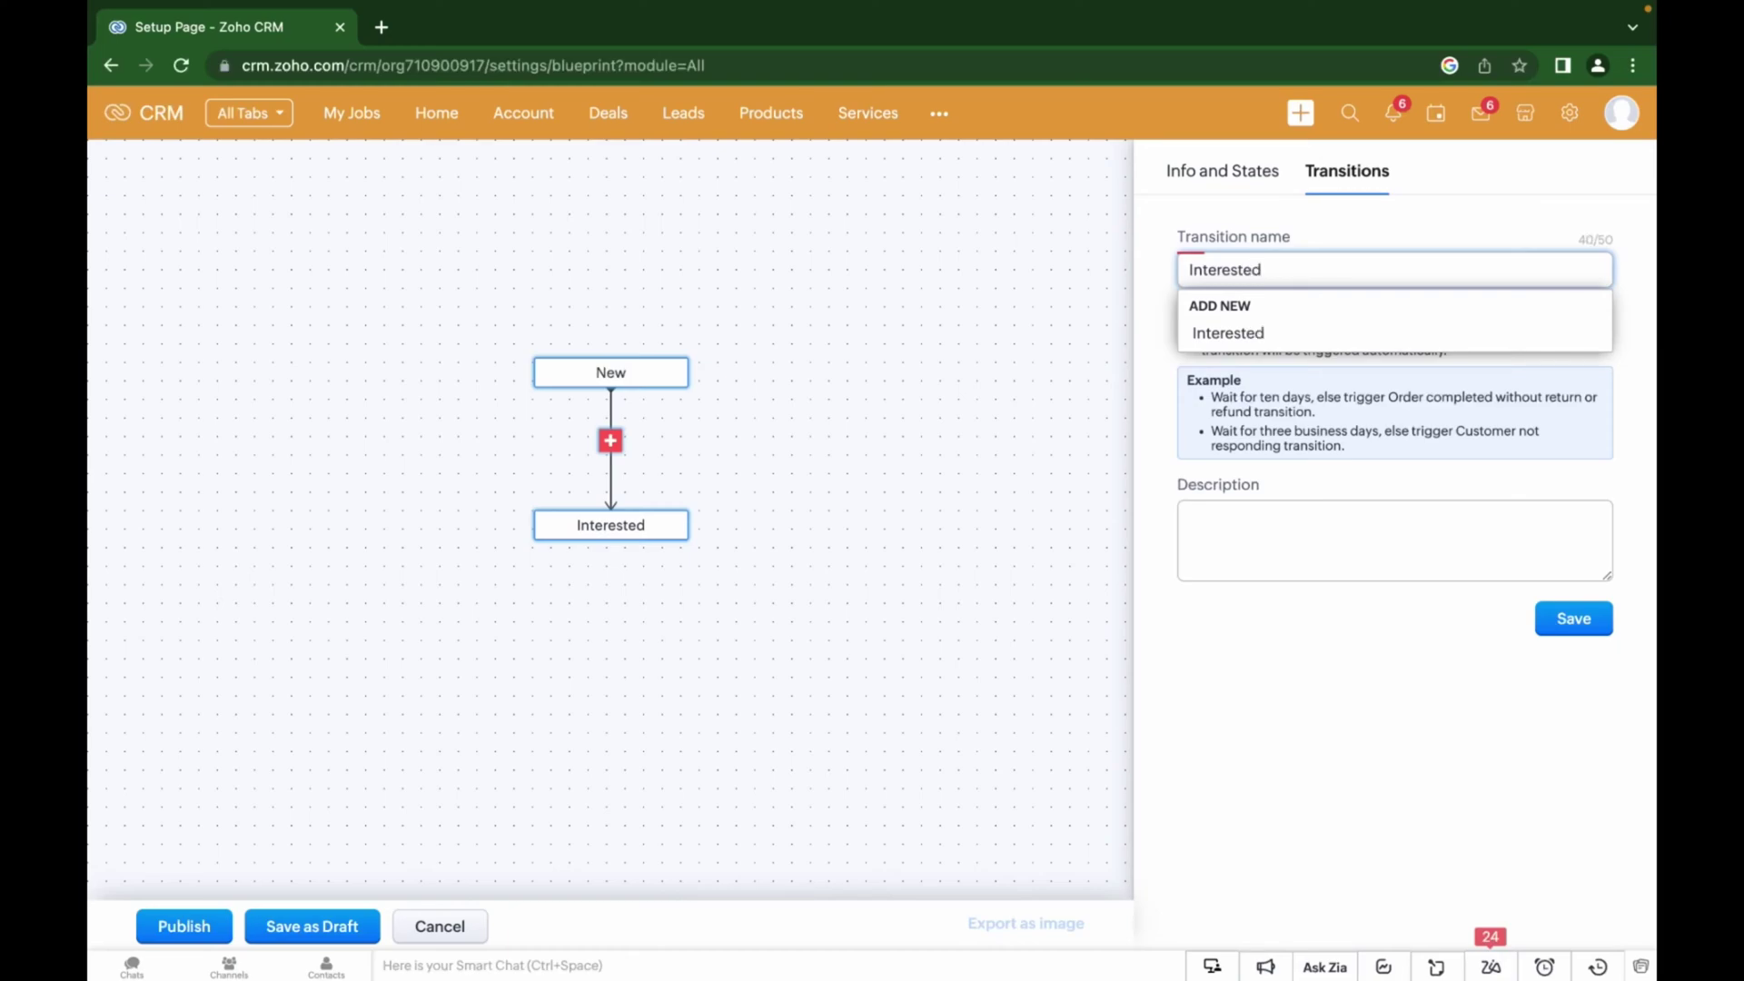
click(1225, 338)
click(1564, 626)
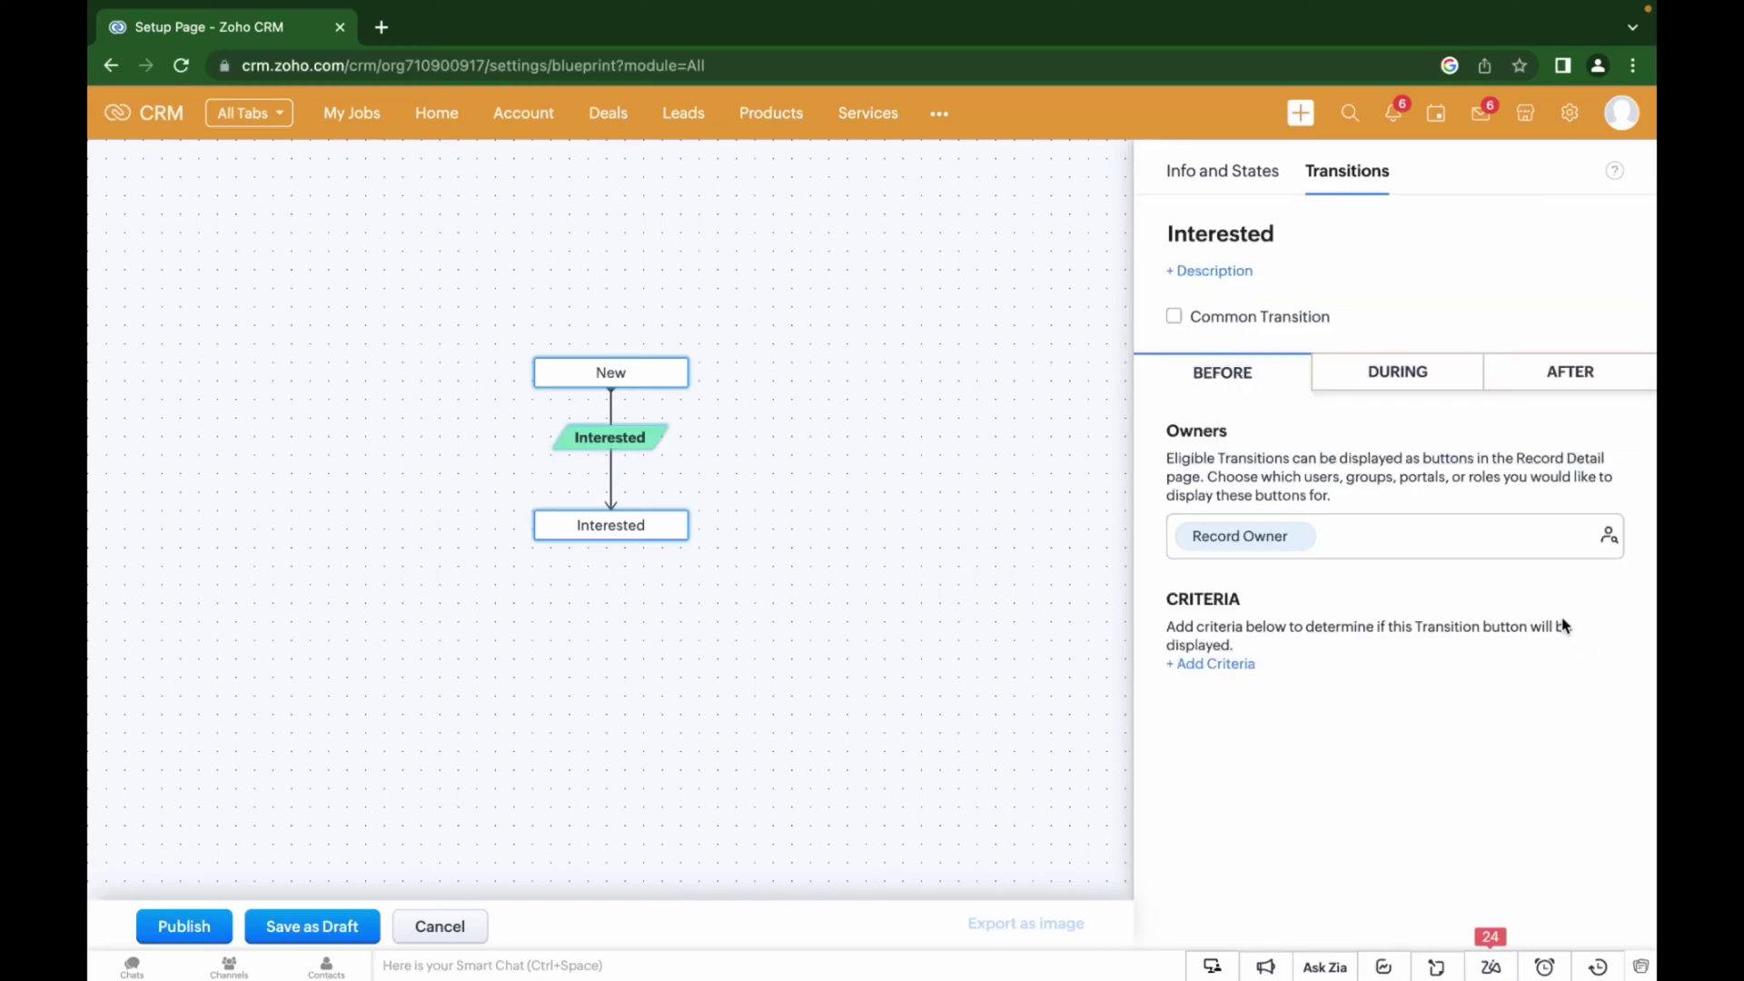
Step: Add a first transition criterion requiring that Contact is not empty
click(1223, 666)
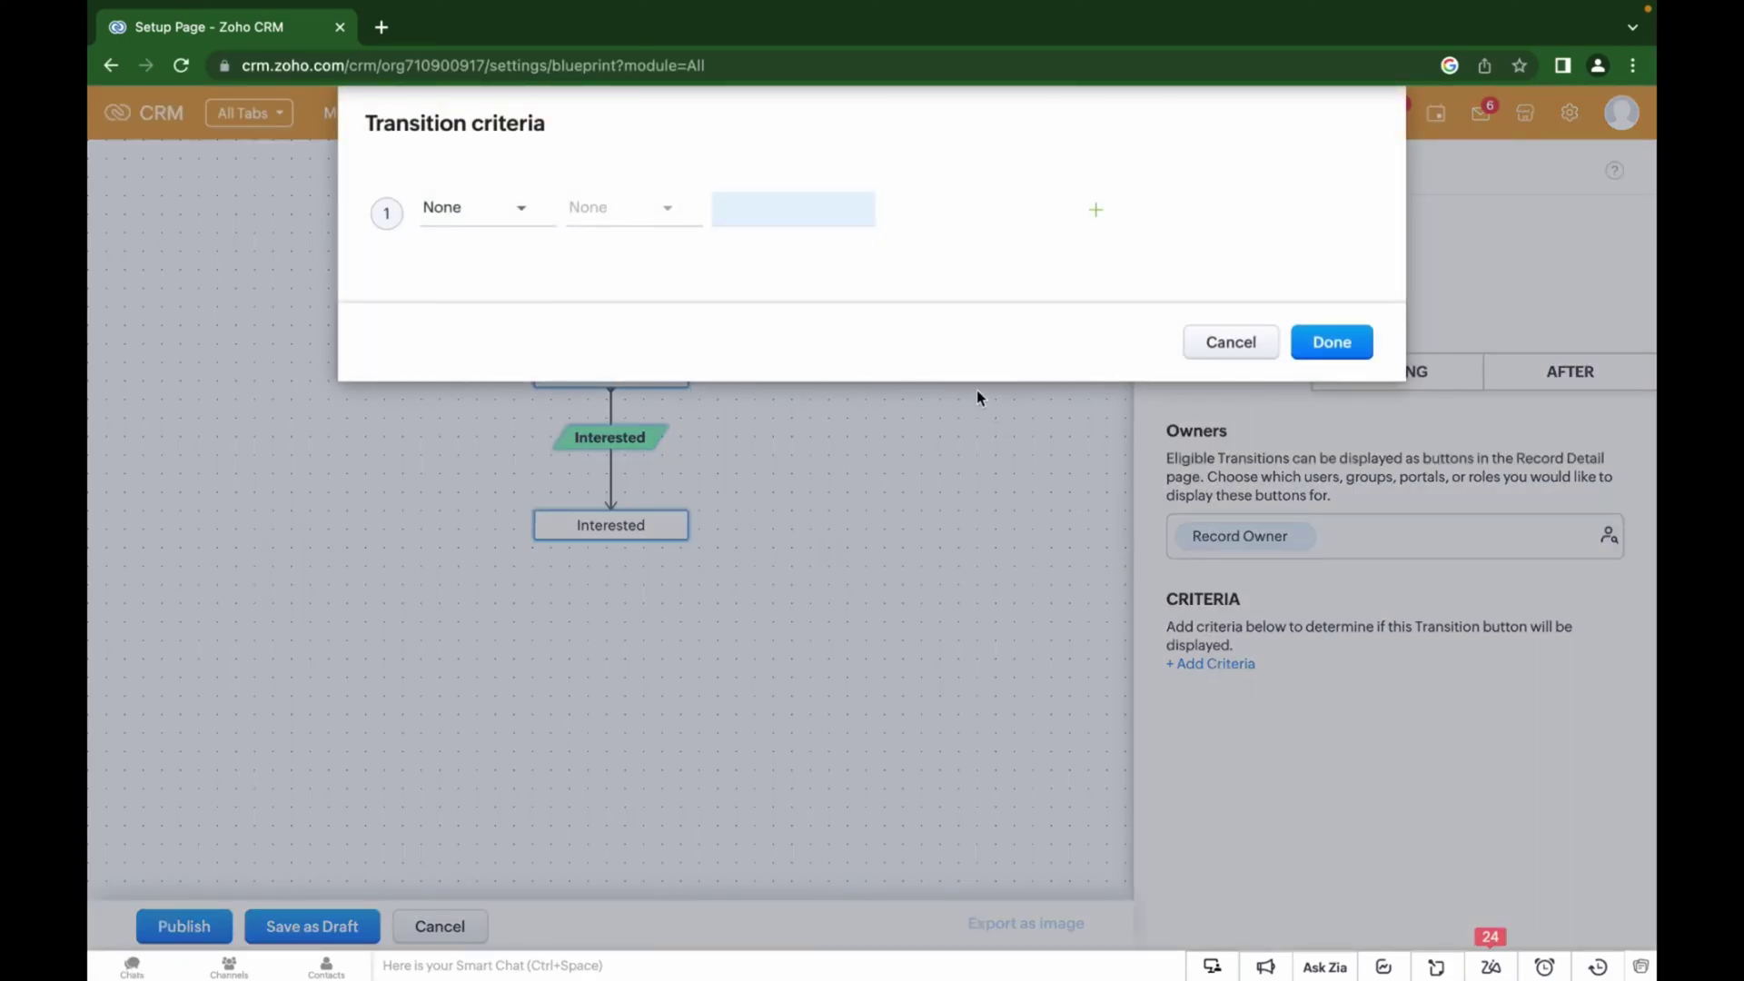
click(459, 216)
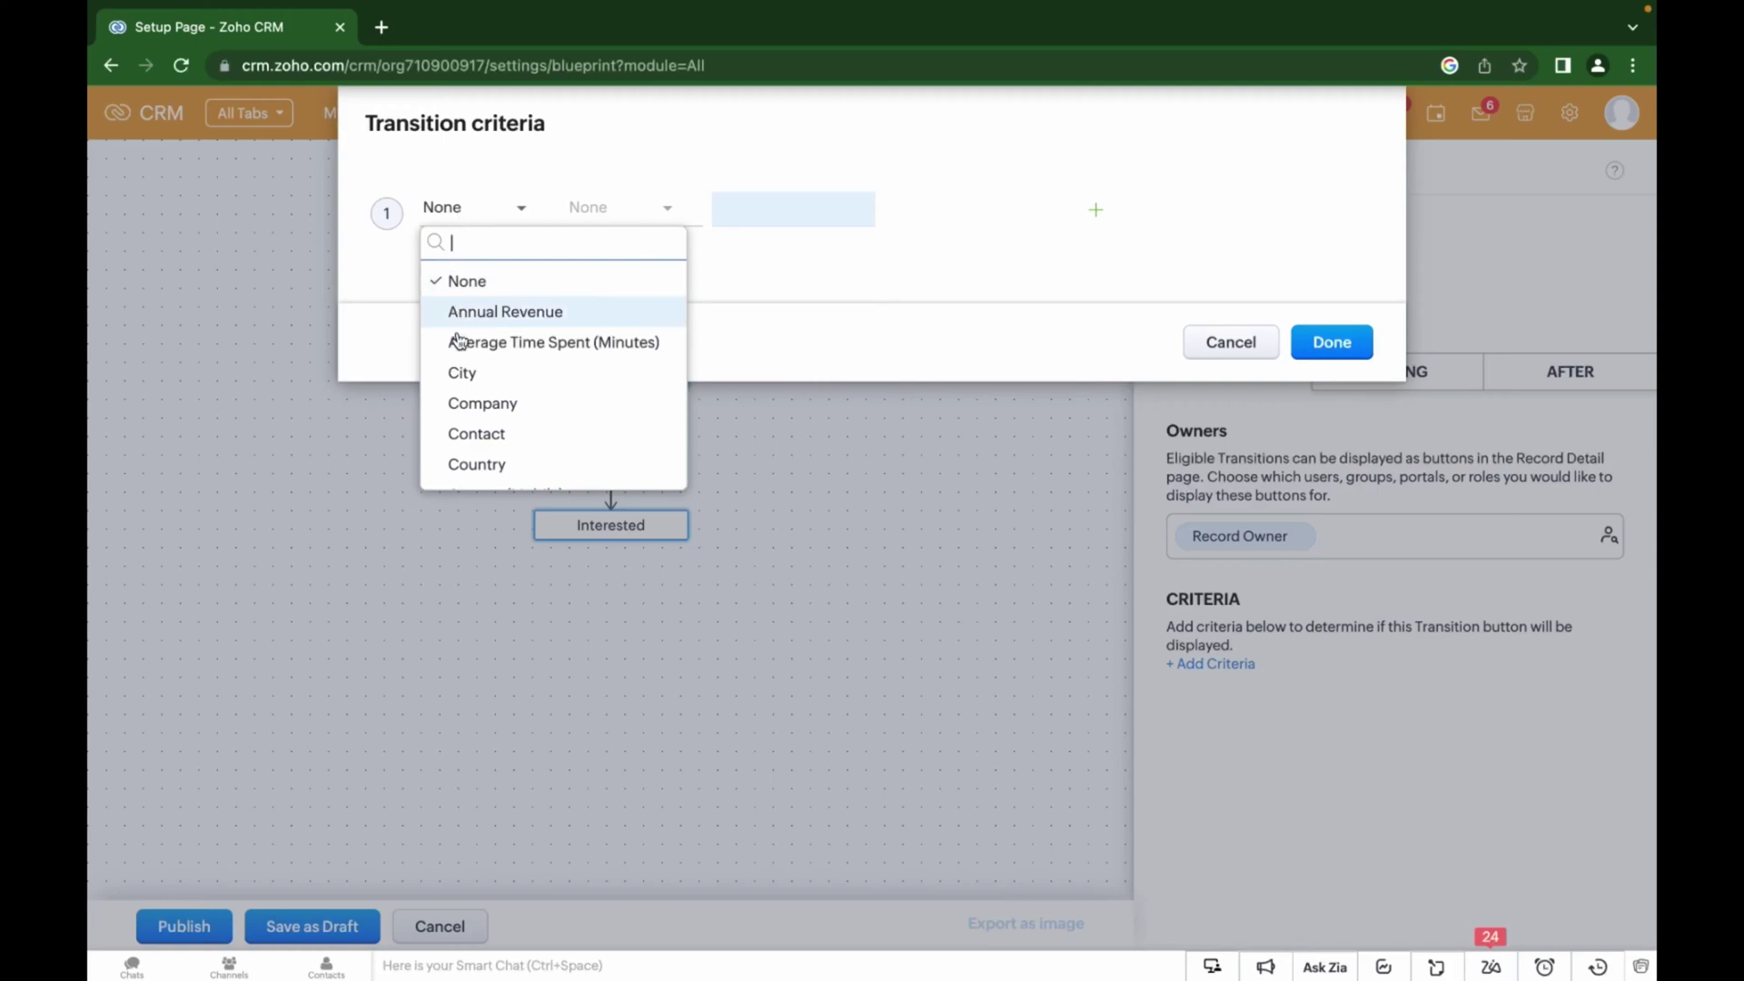
click(458, 436)
click(584, 211)
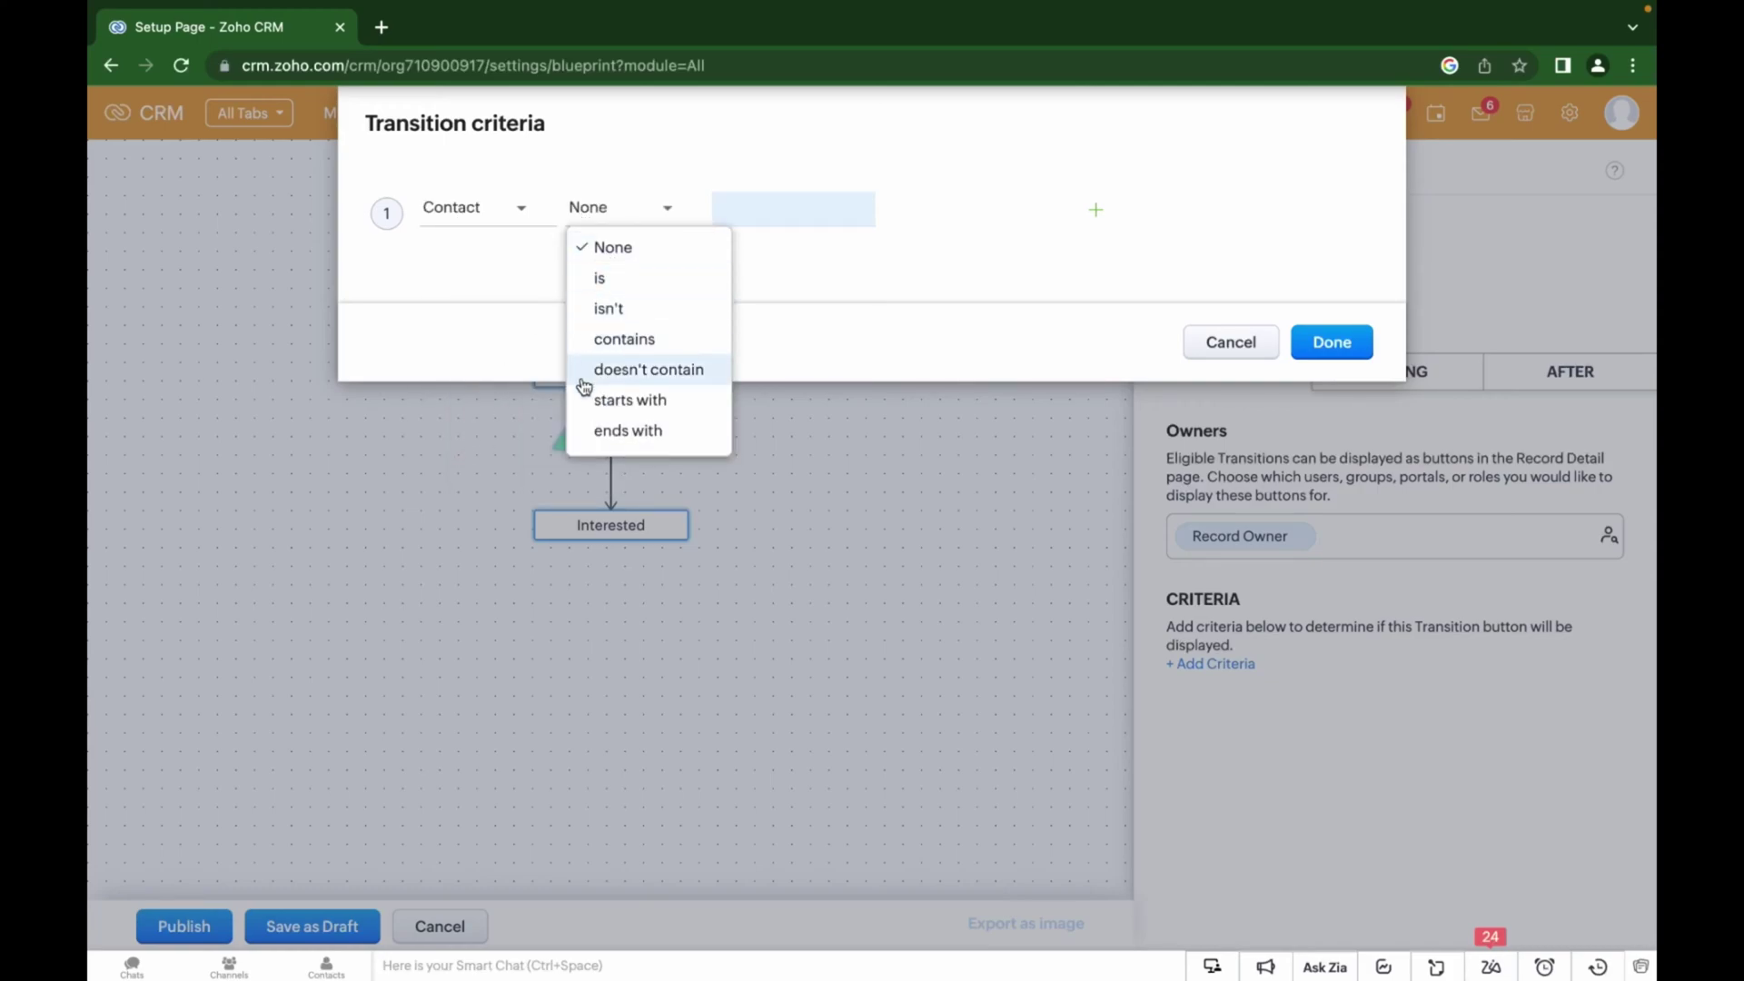
scroll(584, 427, down, 2)
click(584, 436)
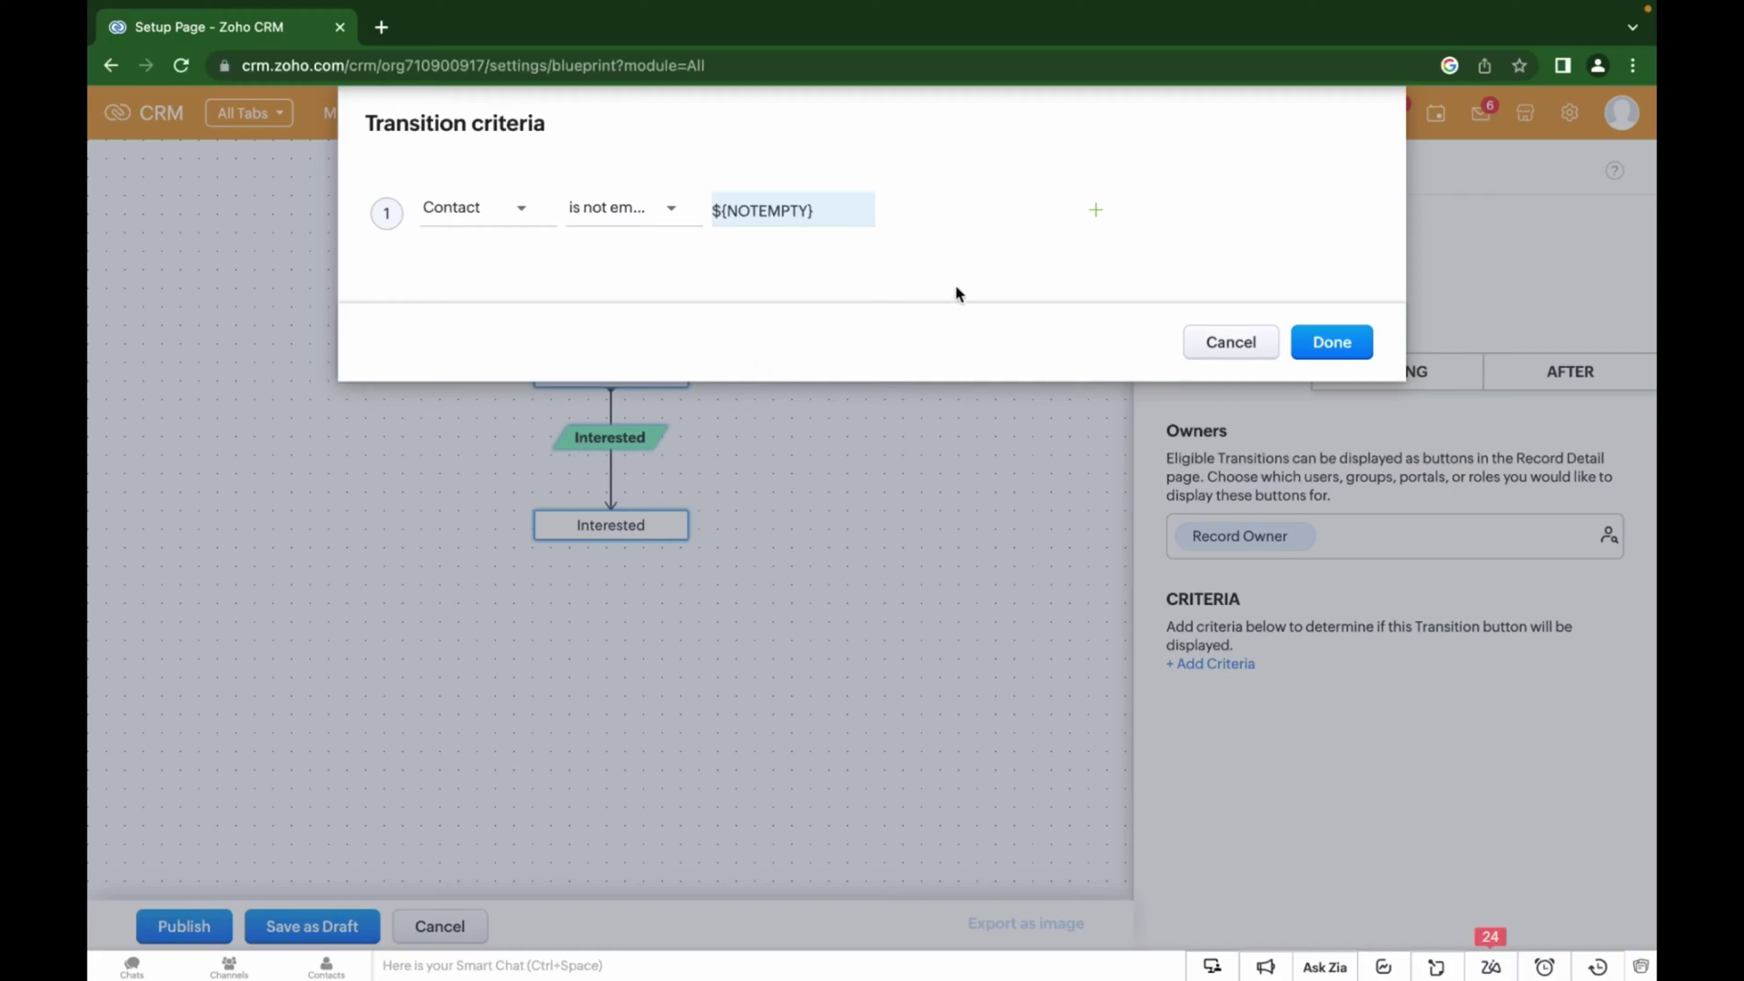
Step: Add a second criterion, Company is not empty, join the two with OR, and confirm
click(1095, 210)
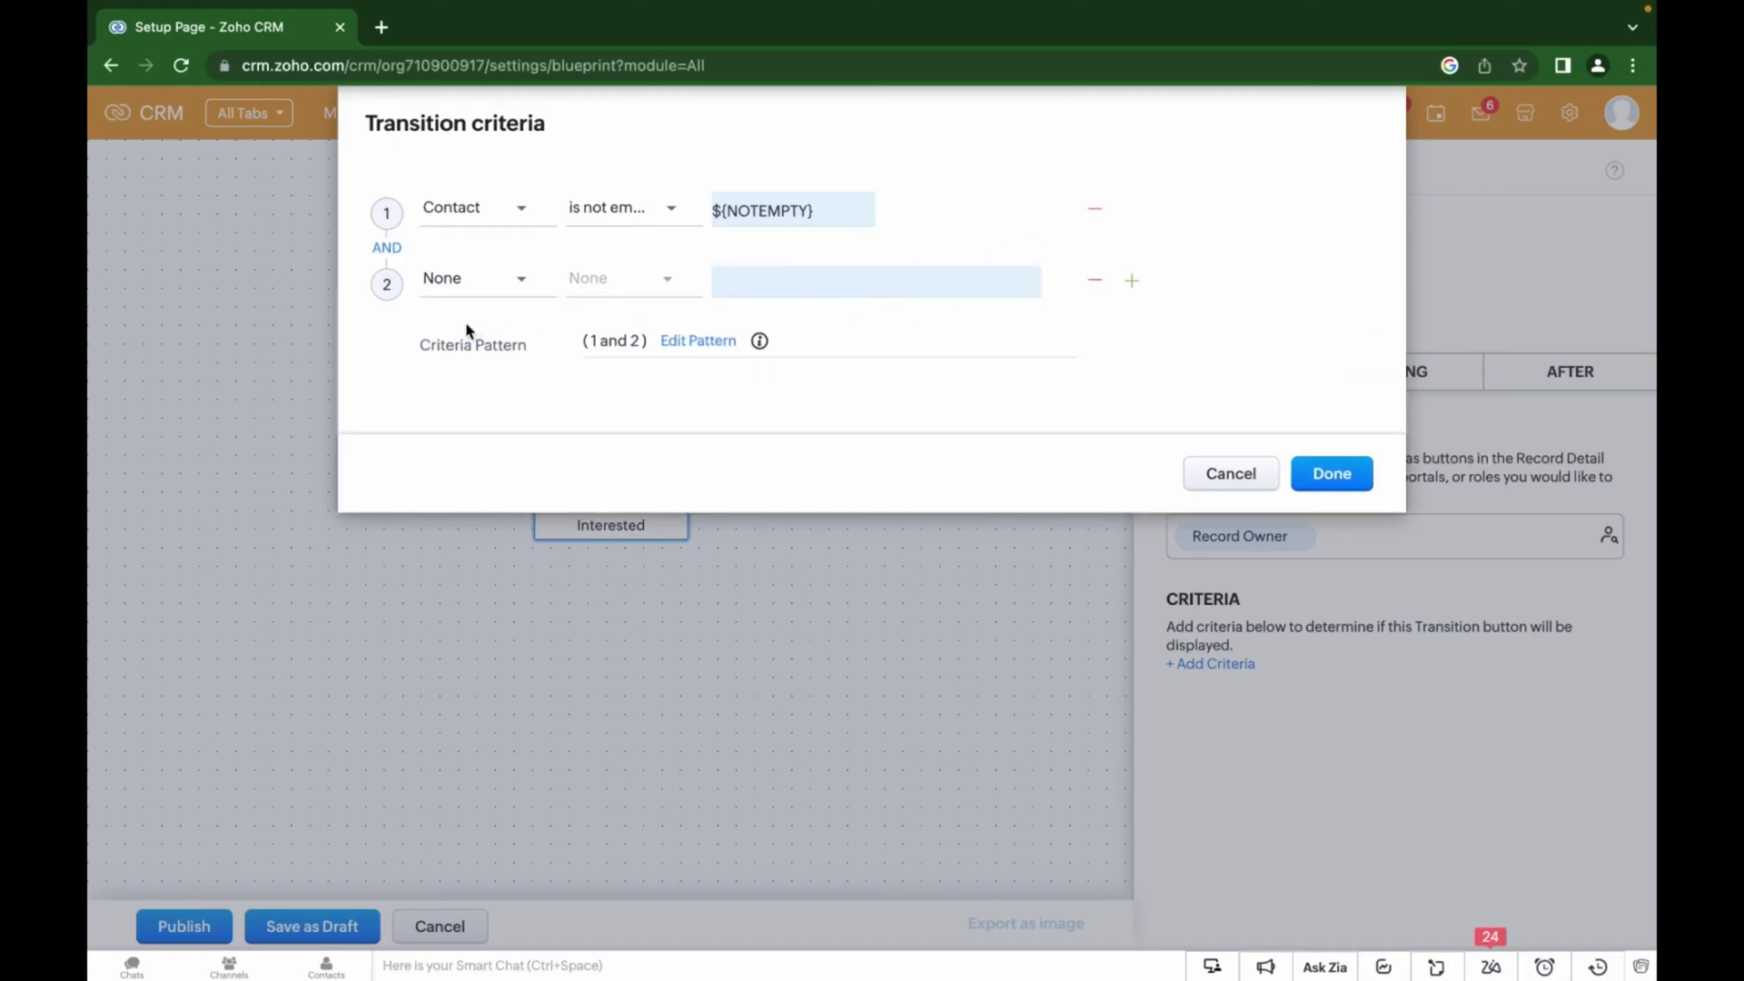
click(459, 279)
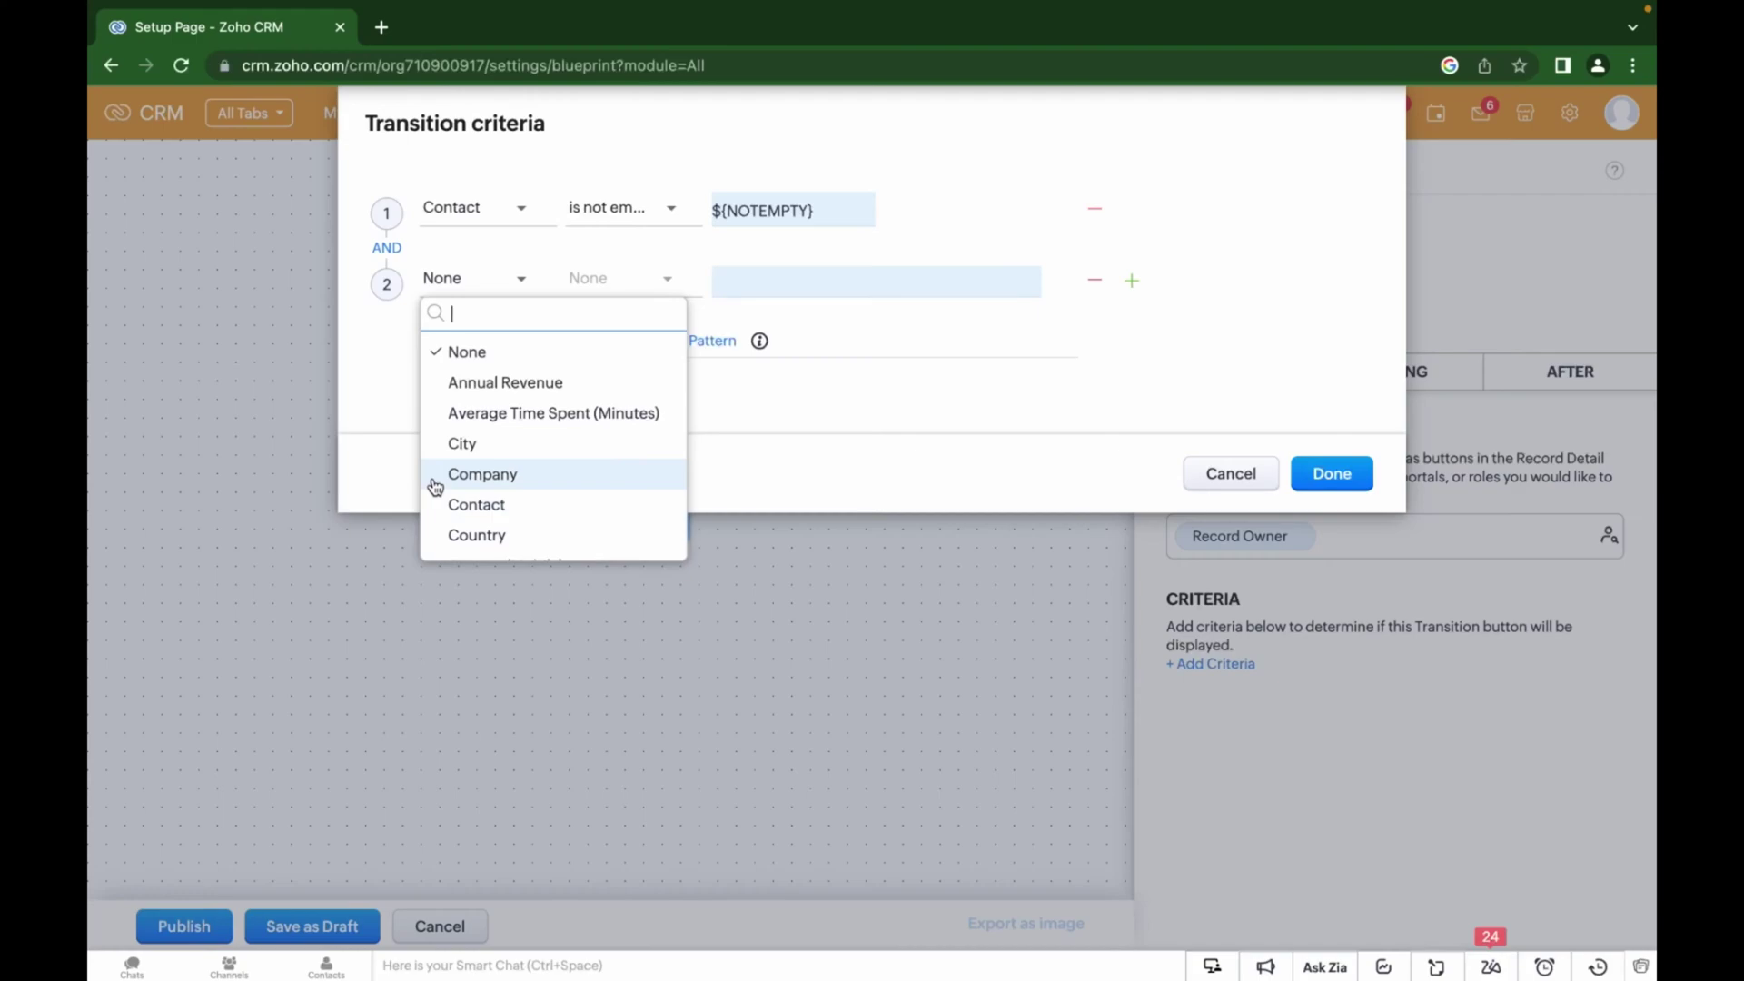
click(918, 351)
click(516, 281)
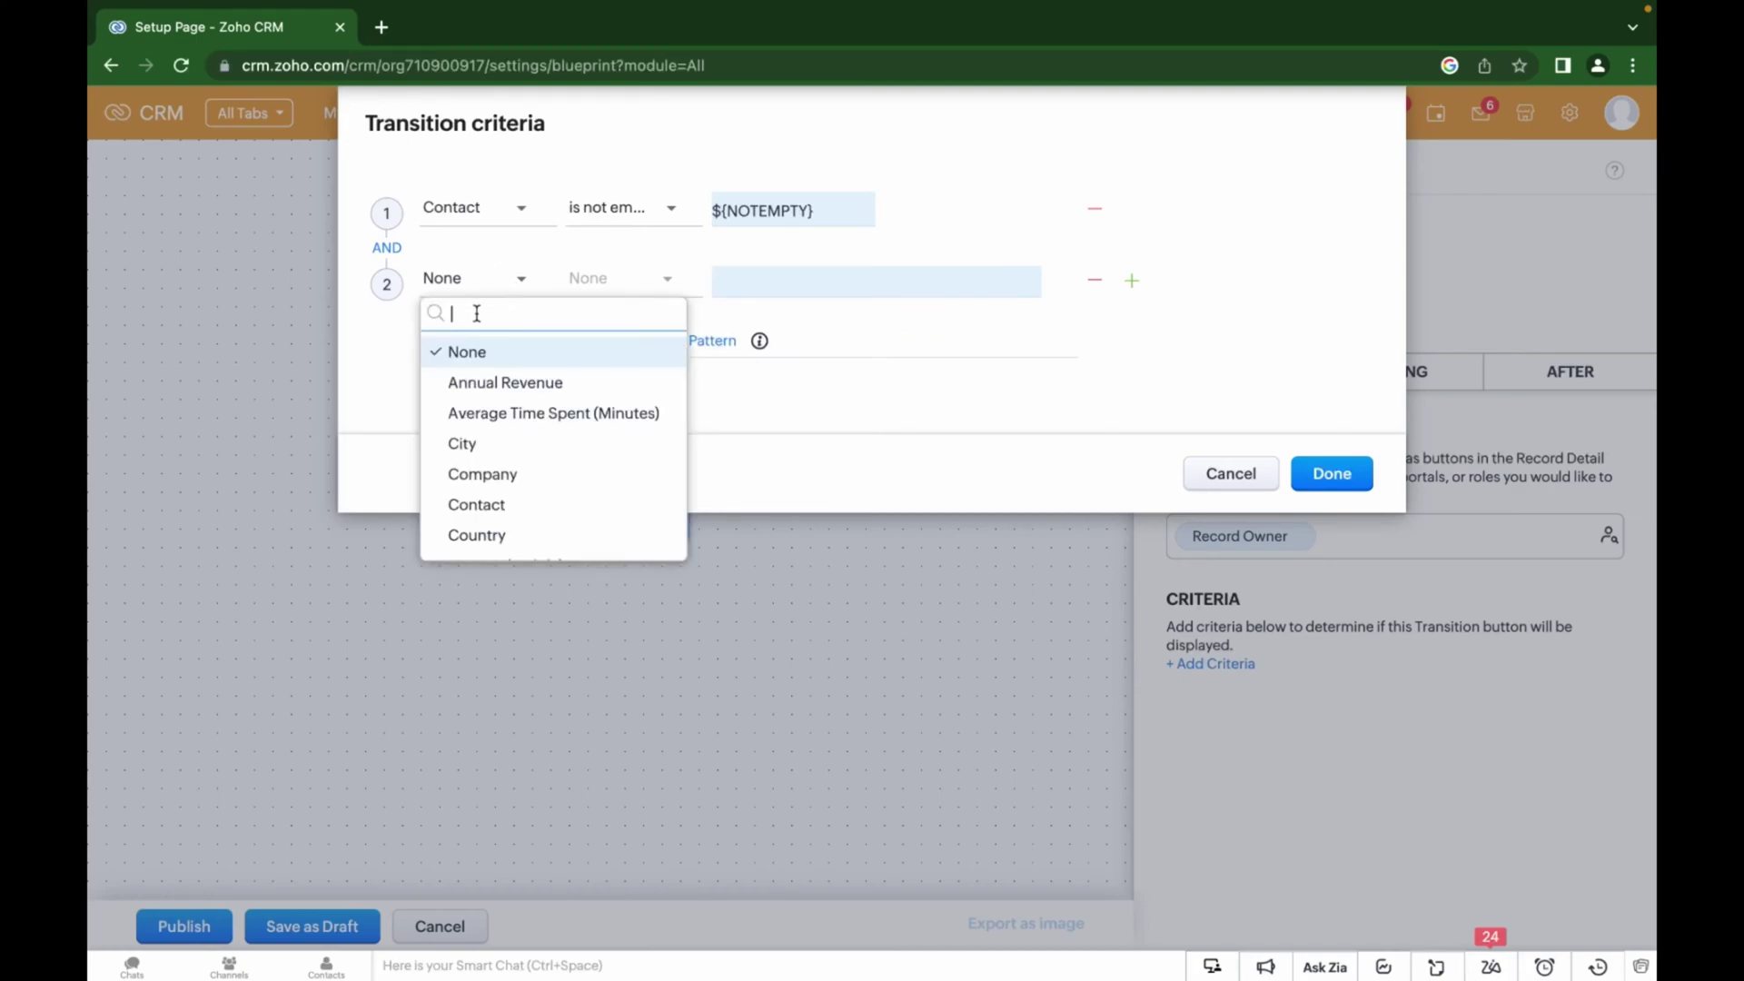
click(525, 282)
click(523, 285)
click(482, 474)
click(585, 278)
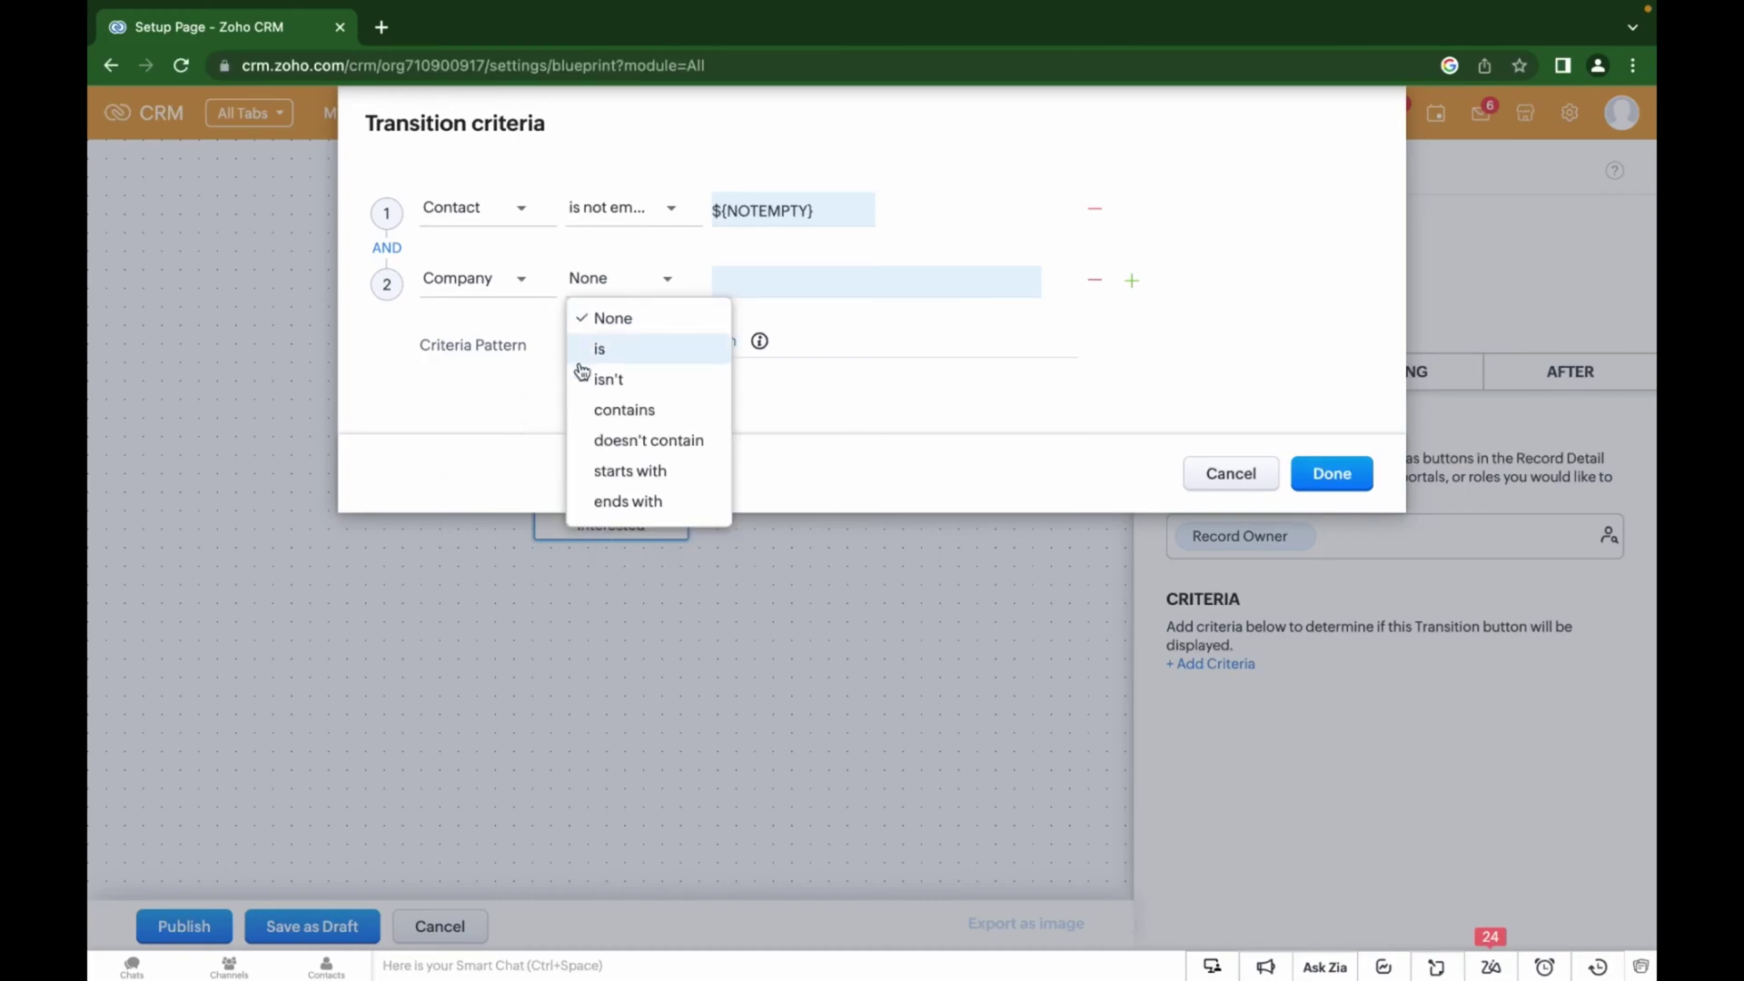
scroll(600, 490, down, 2)
click(586, 502)
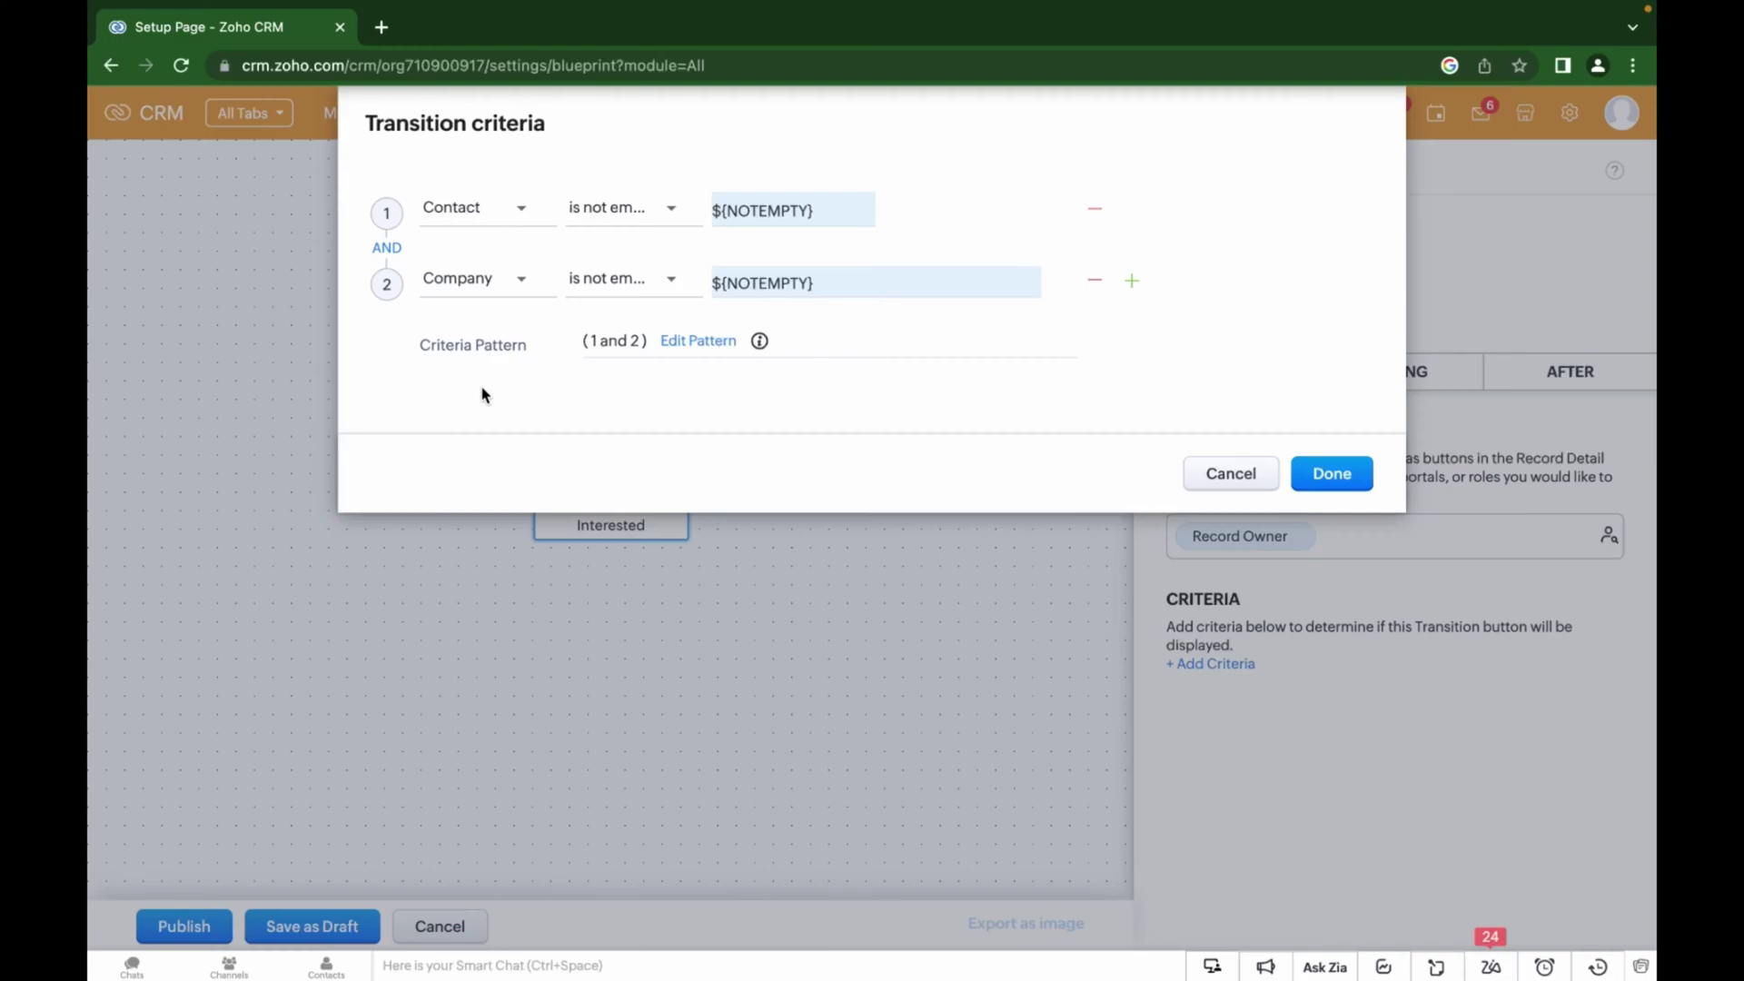
click(387, 248)
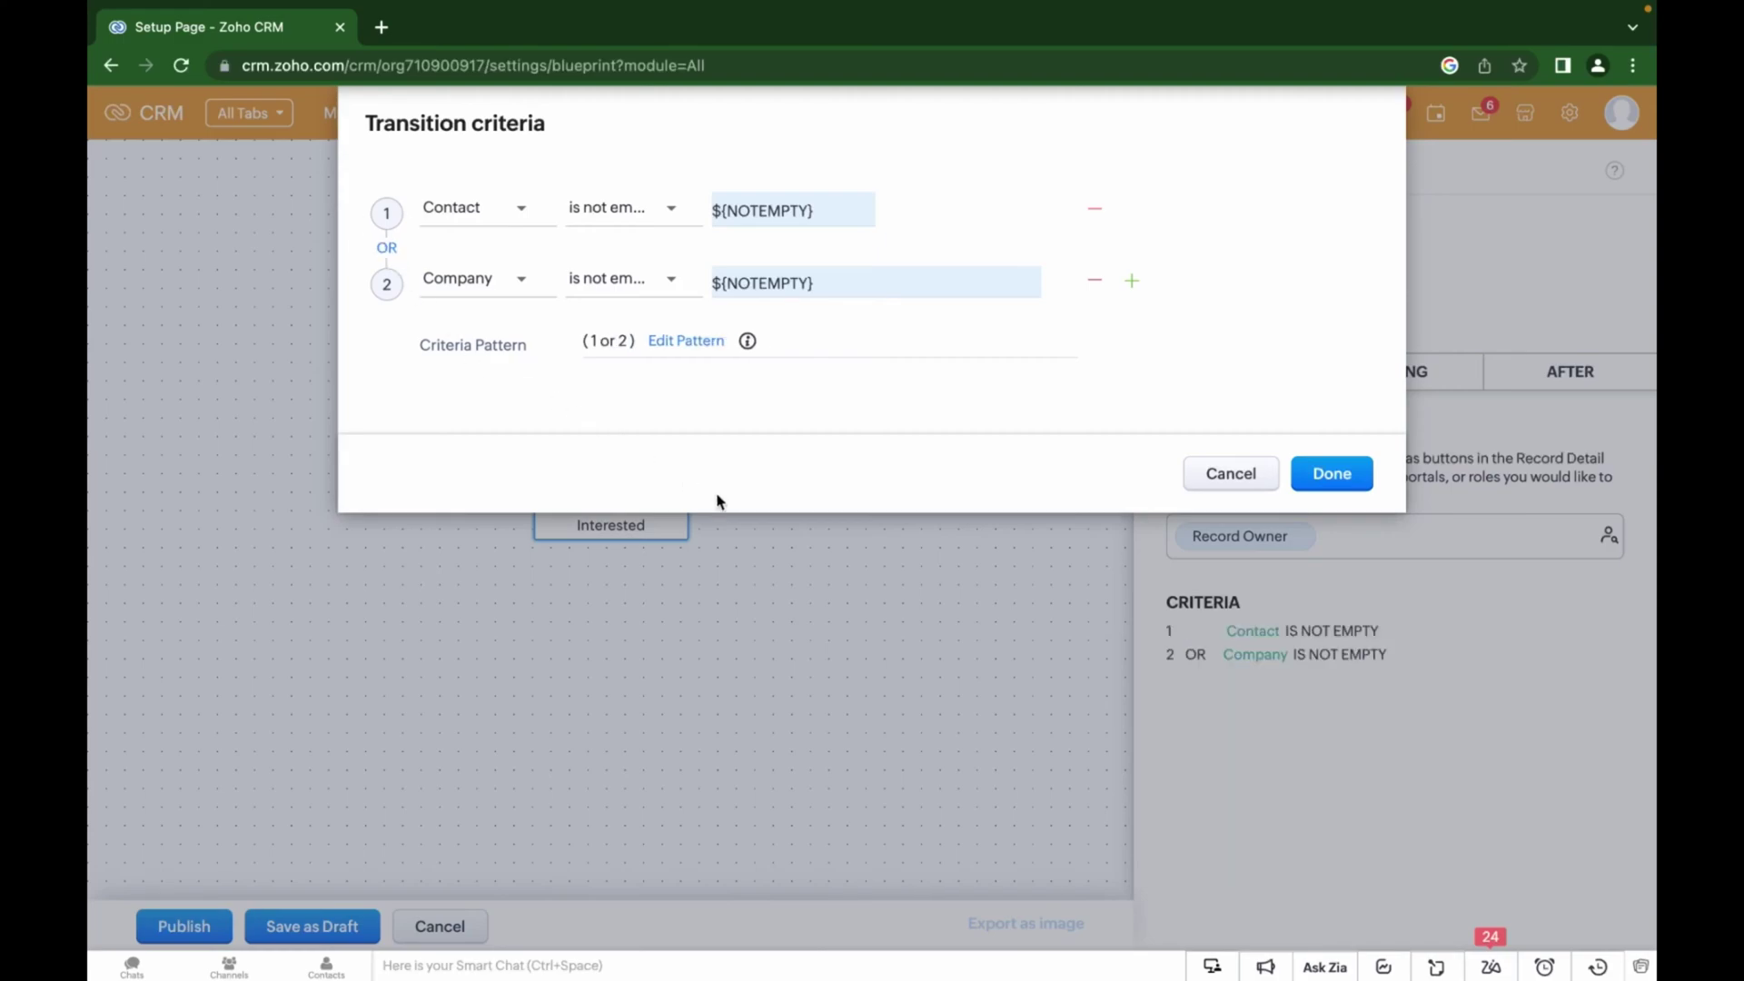
click(1306, 495)
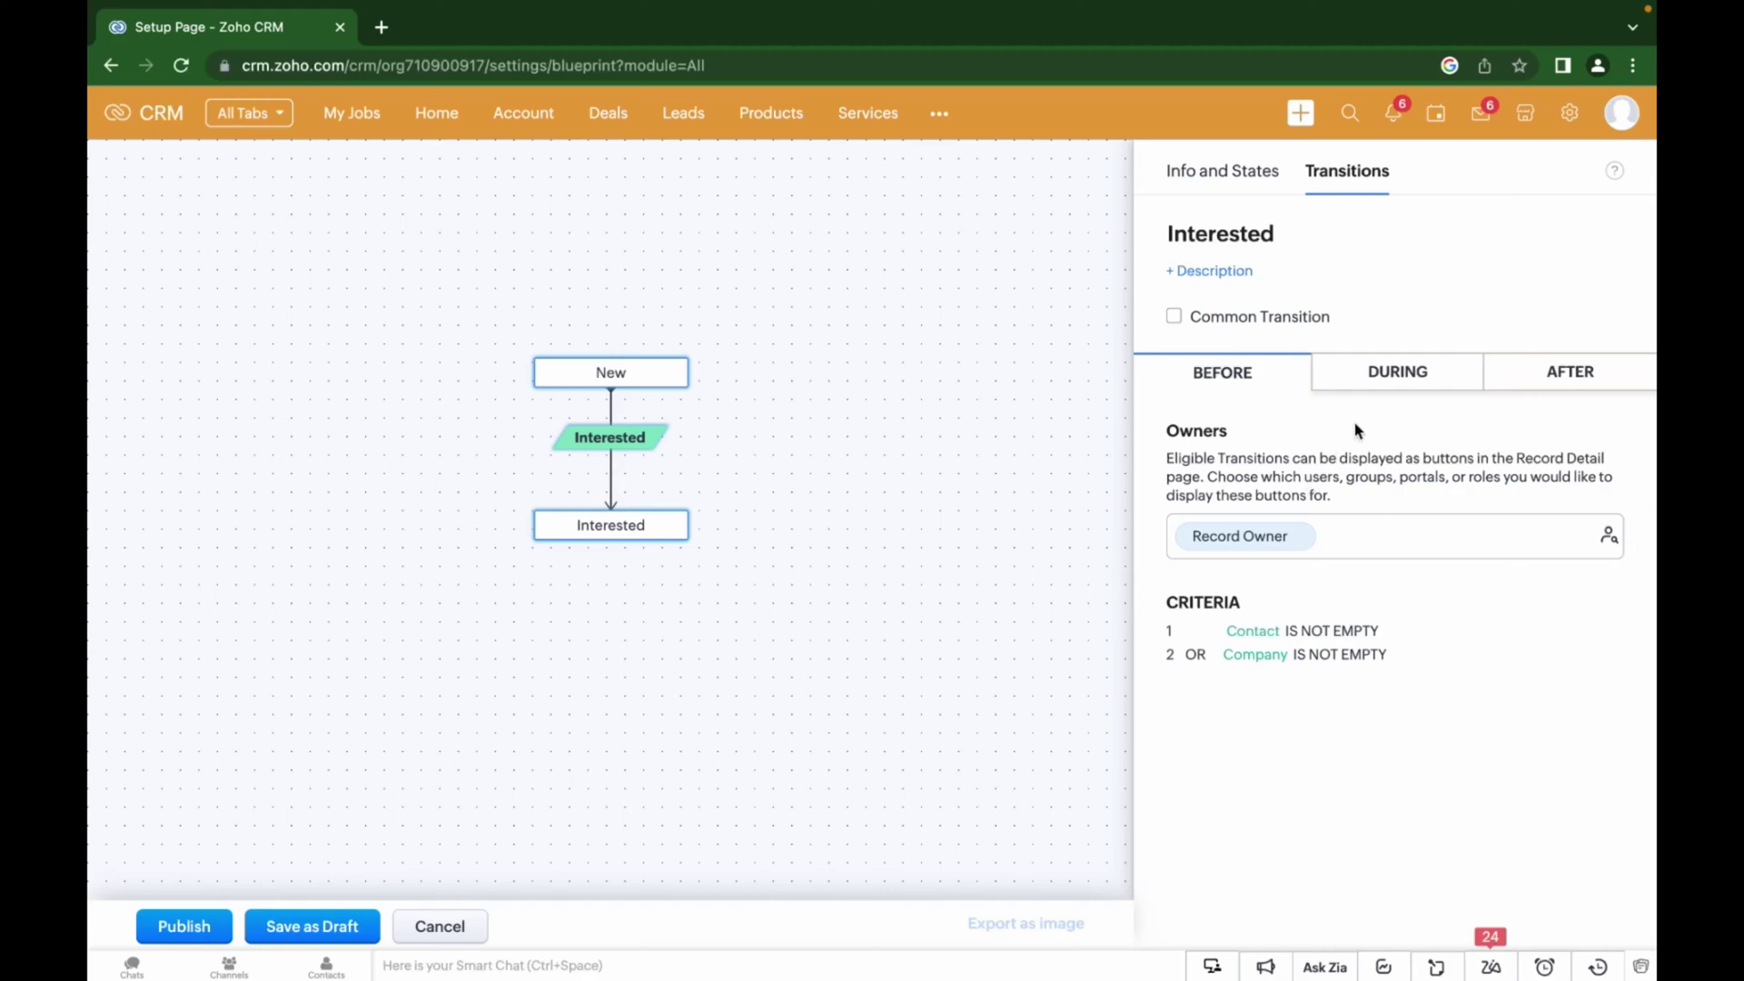
Step: Make Notes mandatory during the Interested transition
click(1396, 380)
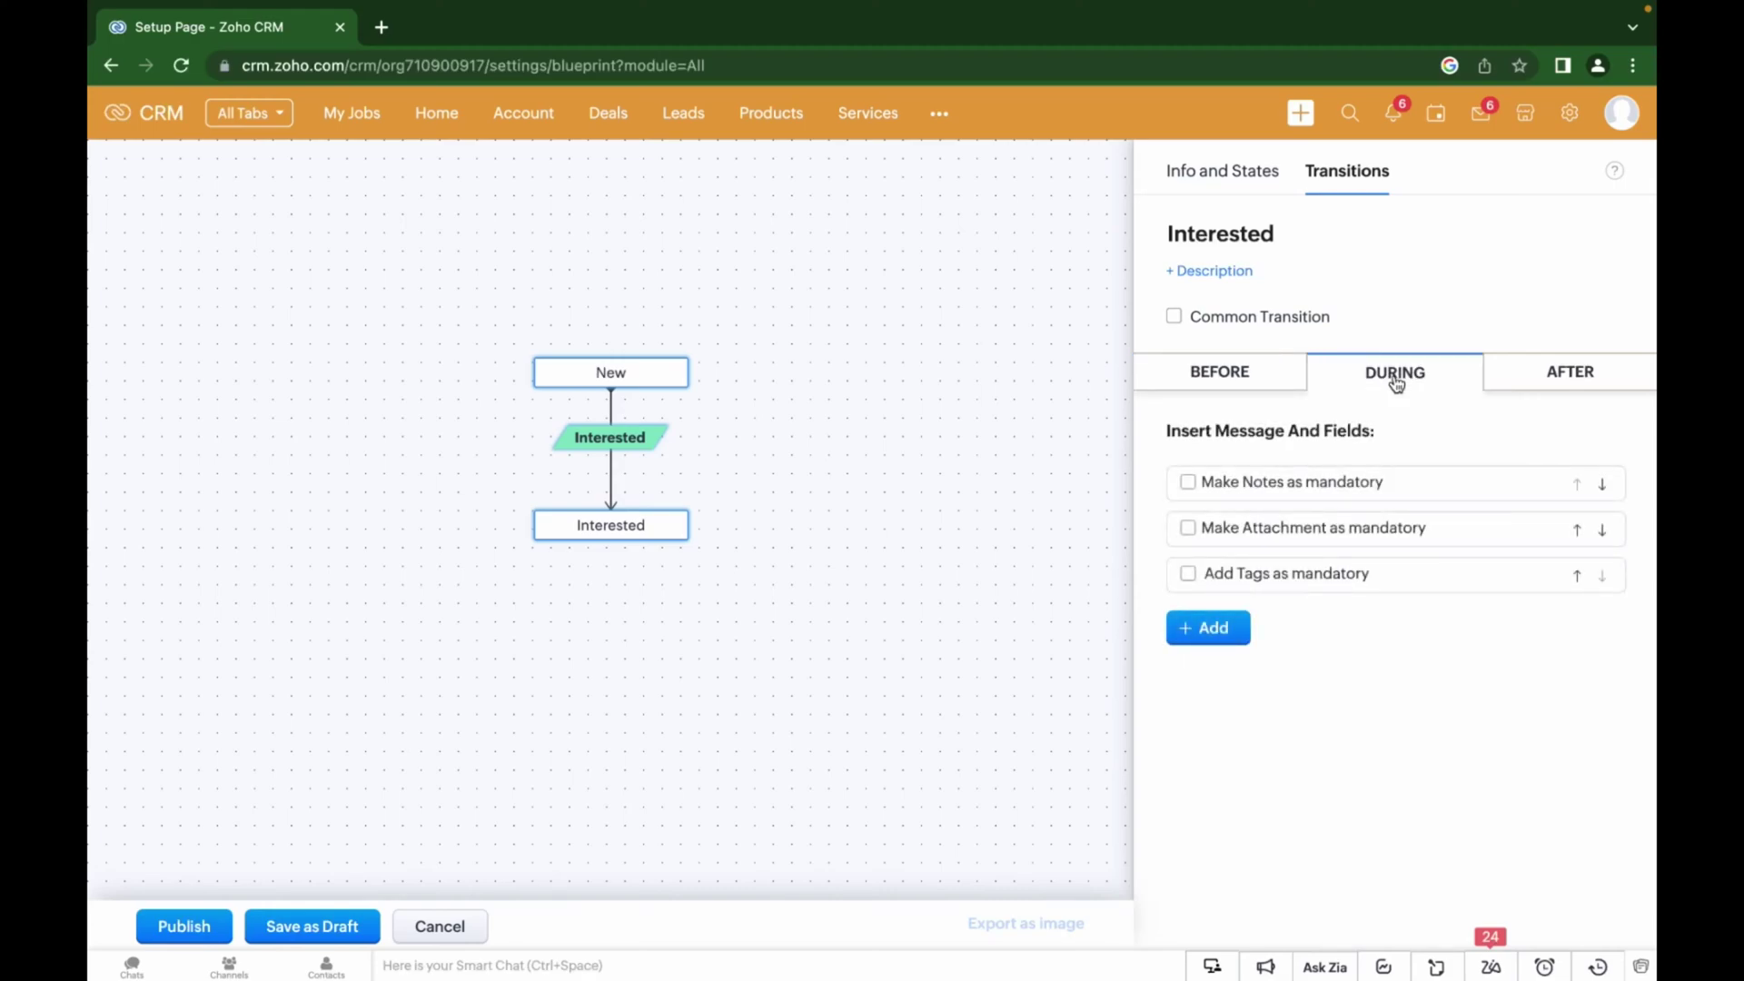
click(1187, 483)
click(1515, 380)
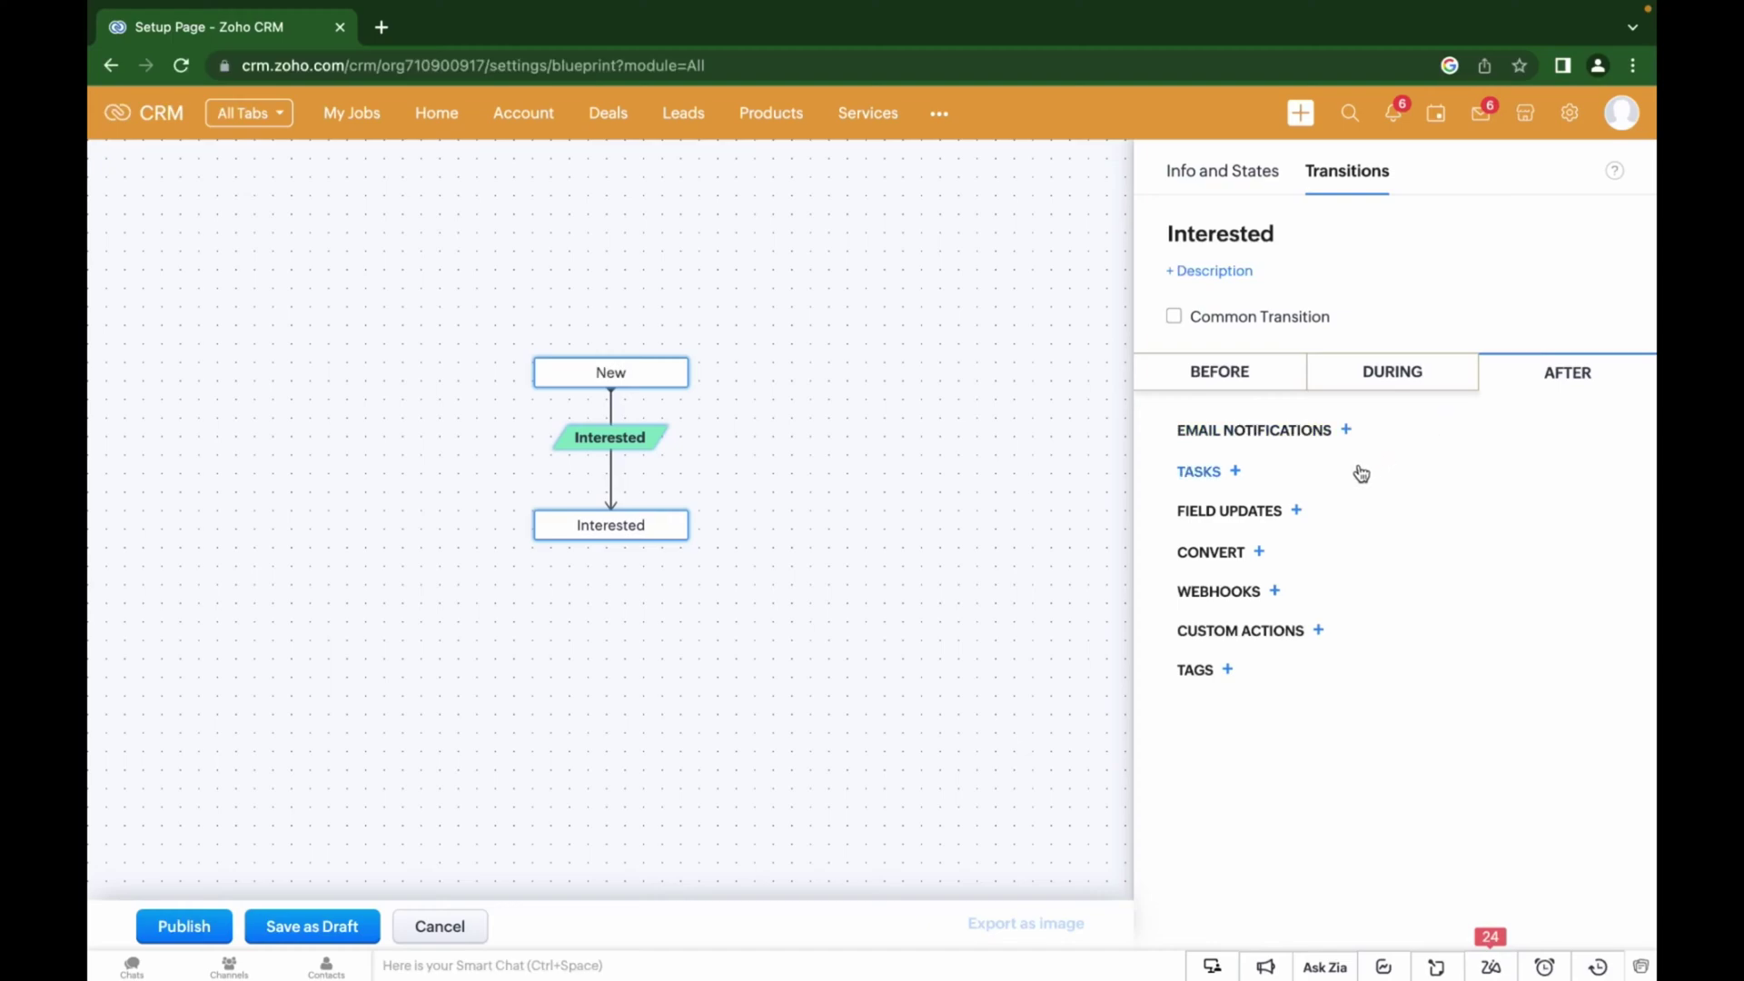
Step: Add an After-stage Email task due trigger date plus 2 Business Days, with an assignee
click(1244, 479)
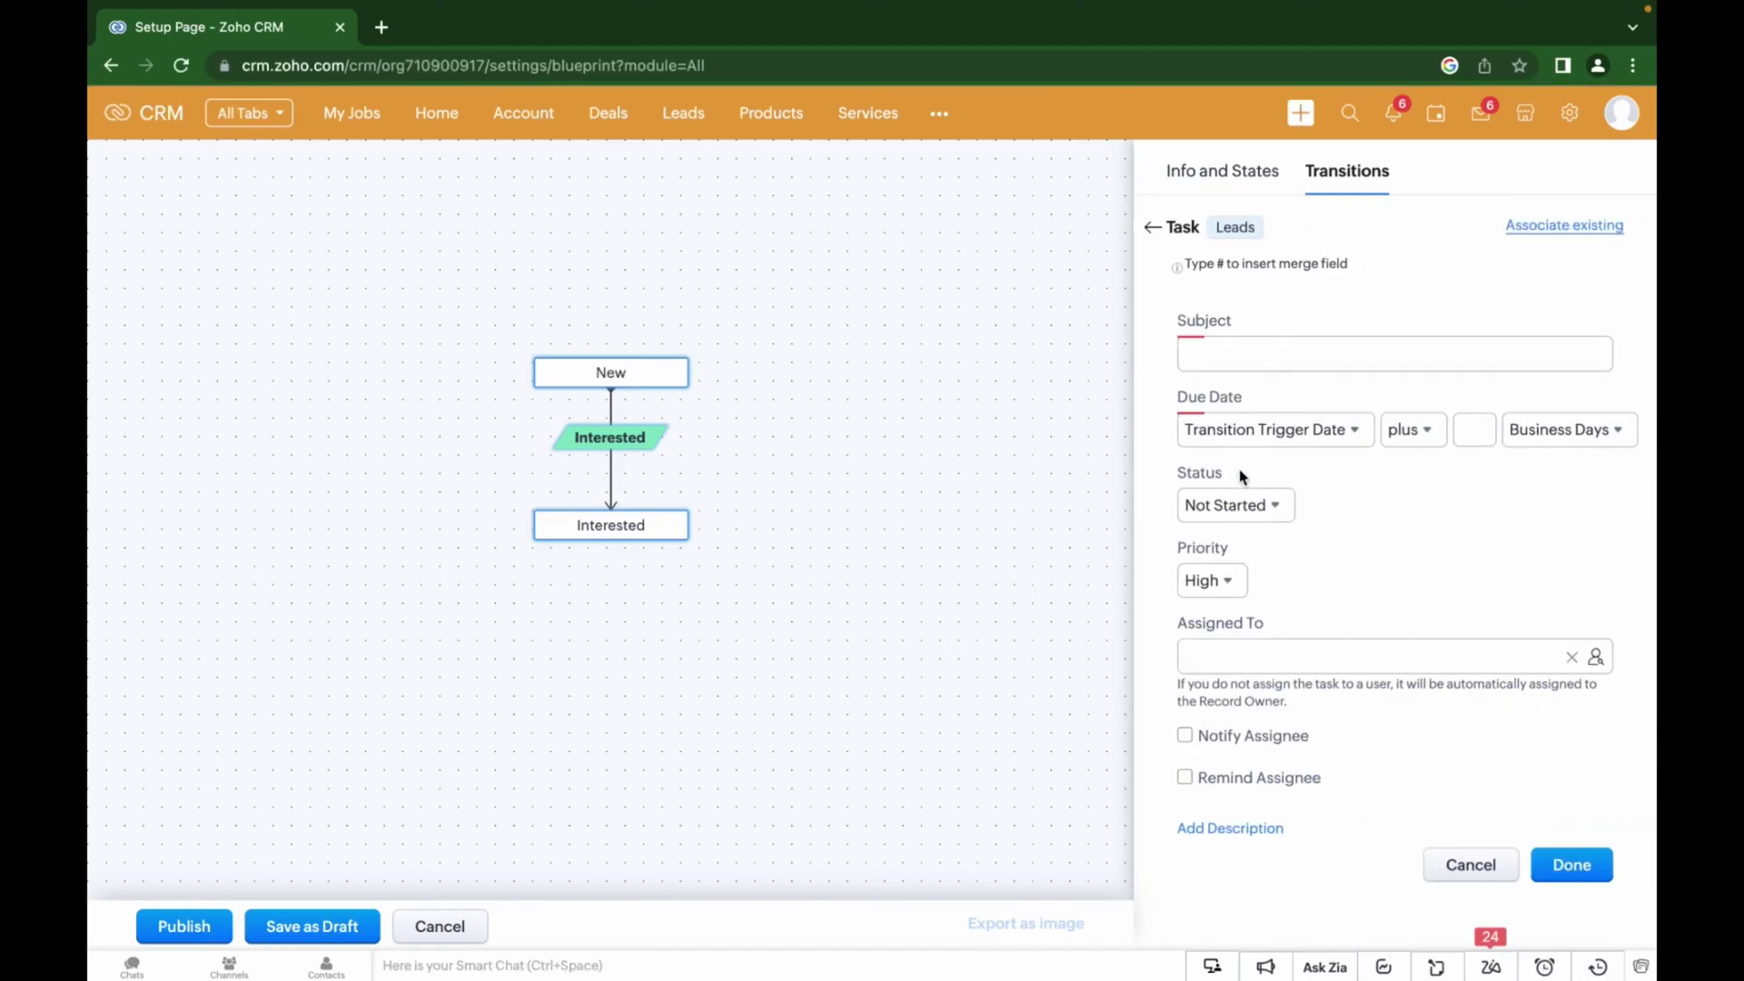
click(1212, 355)
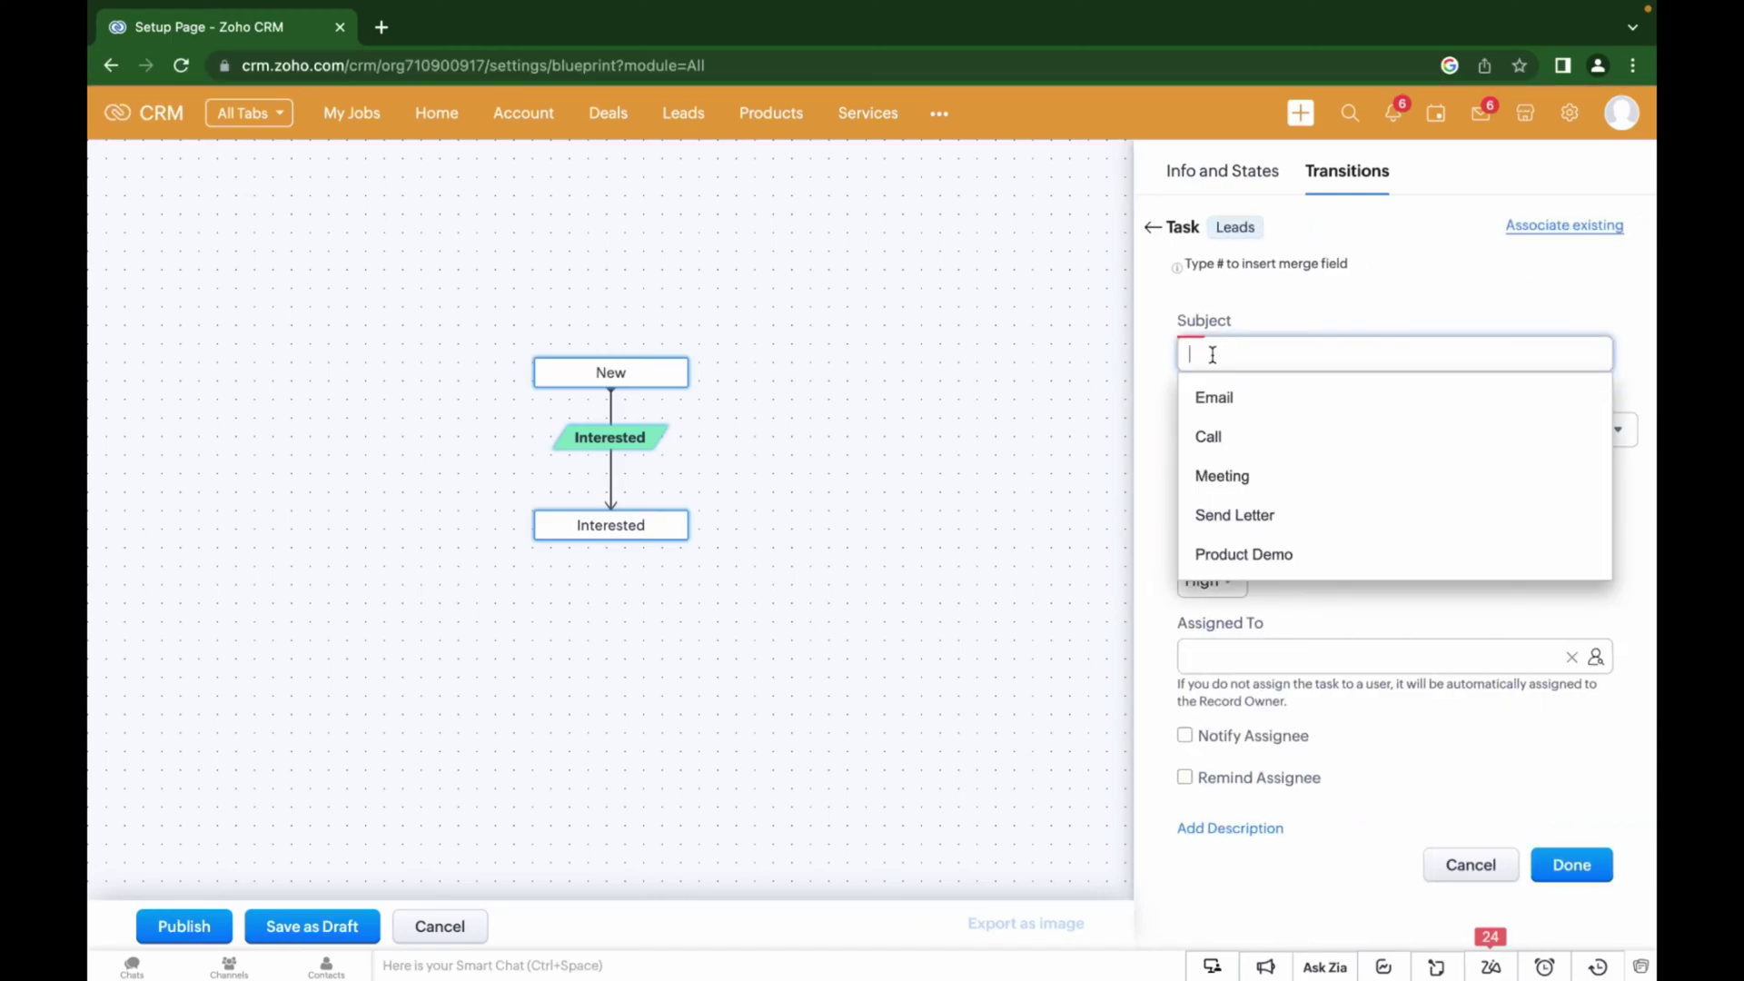
click(1214, 397)
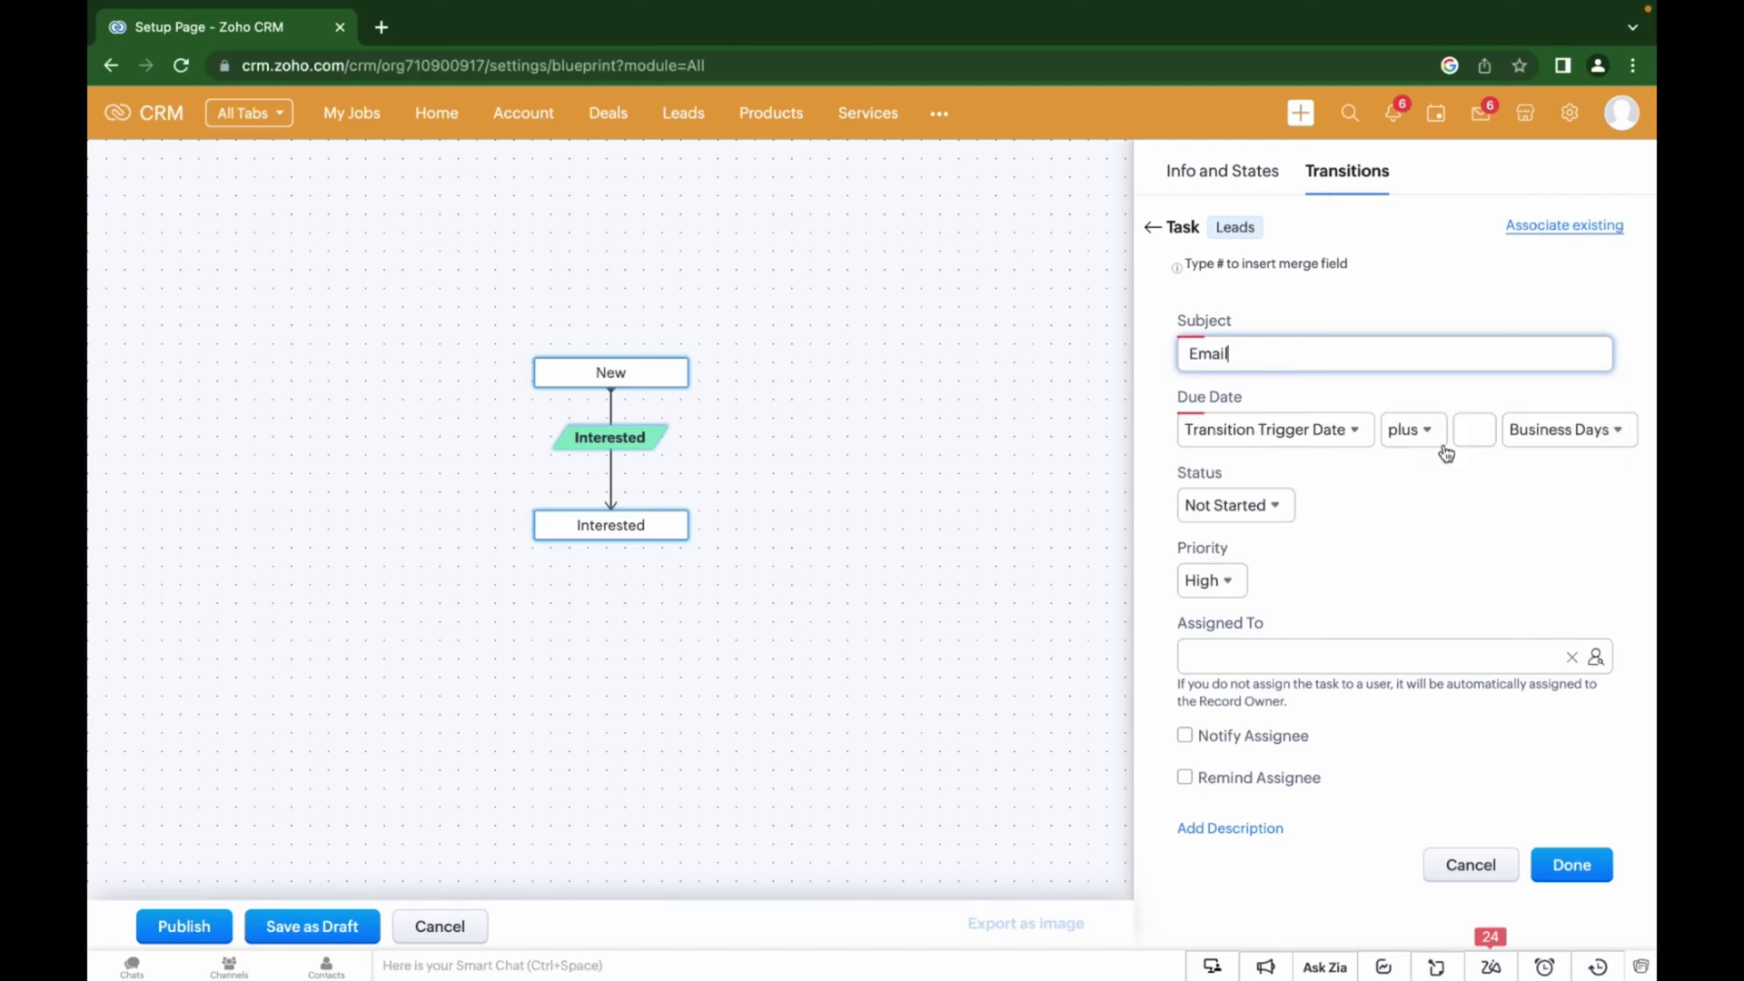
click(1468, 433)
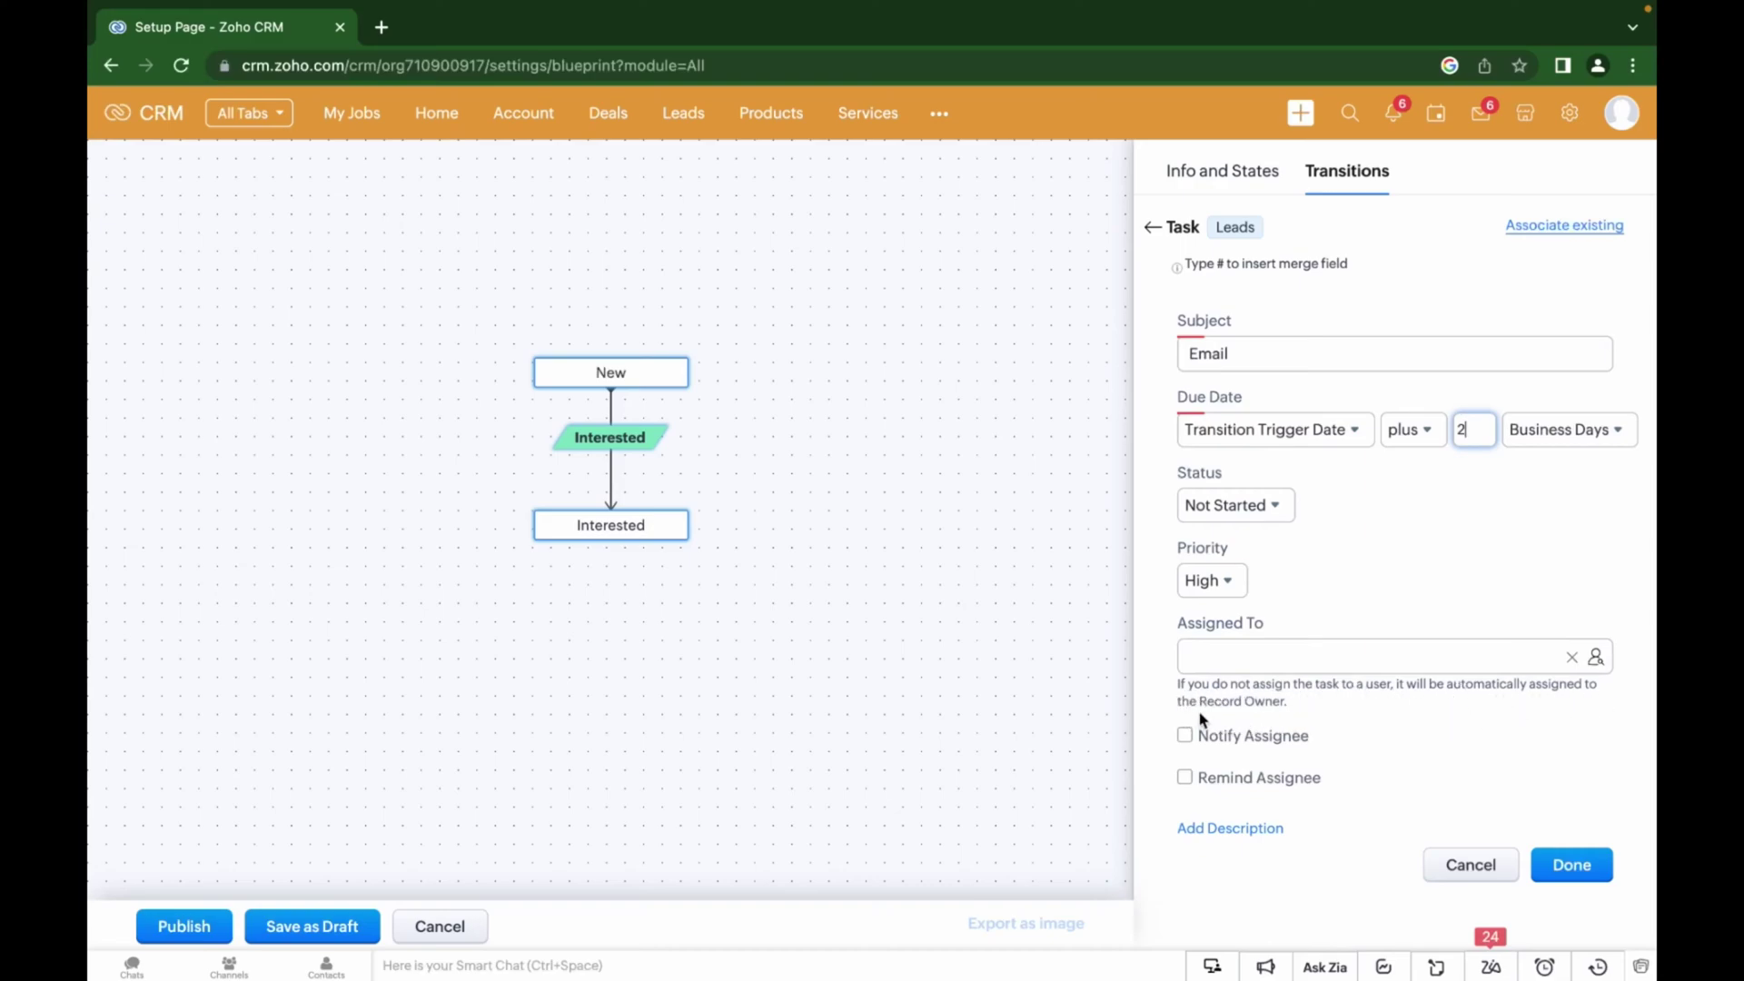
click(1245, 656)
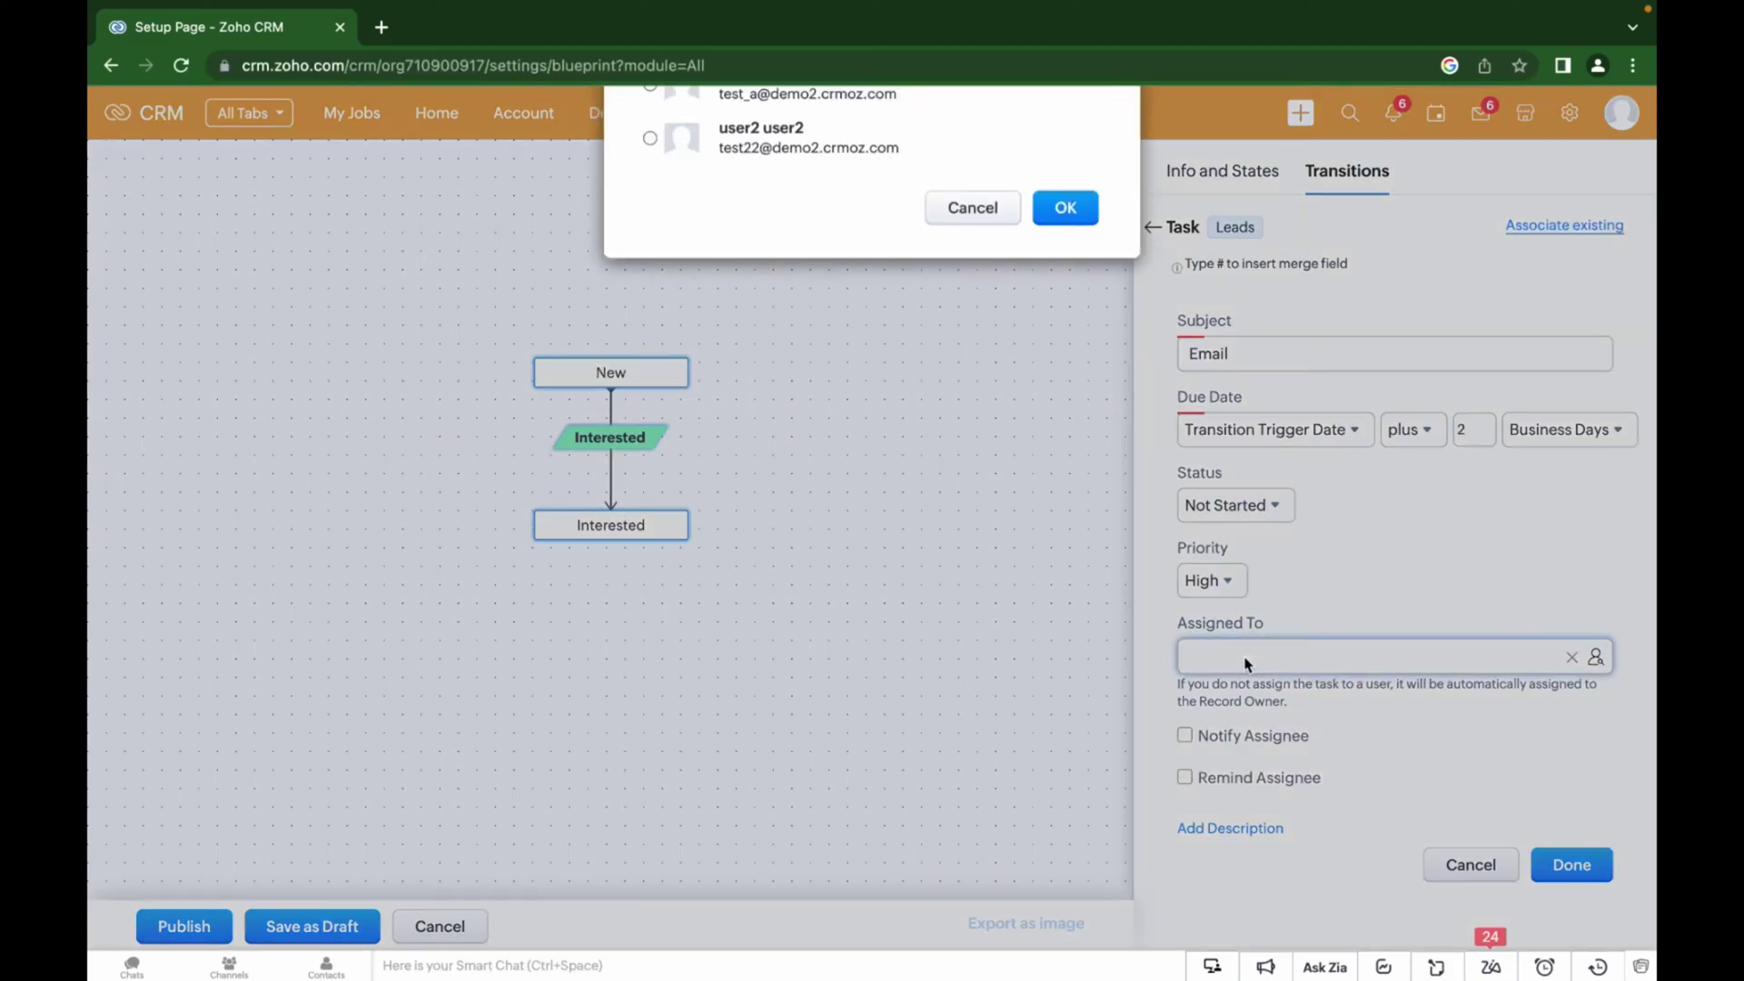
click(1030, 278)
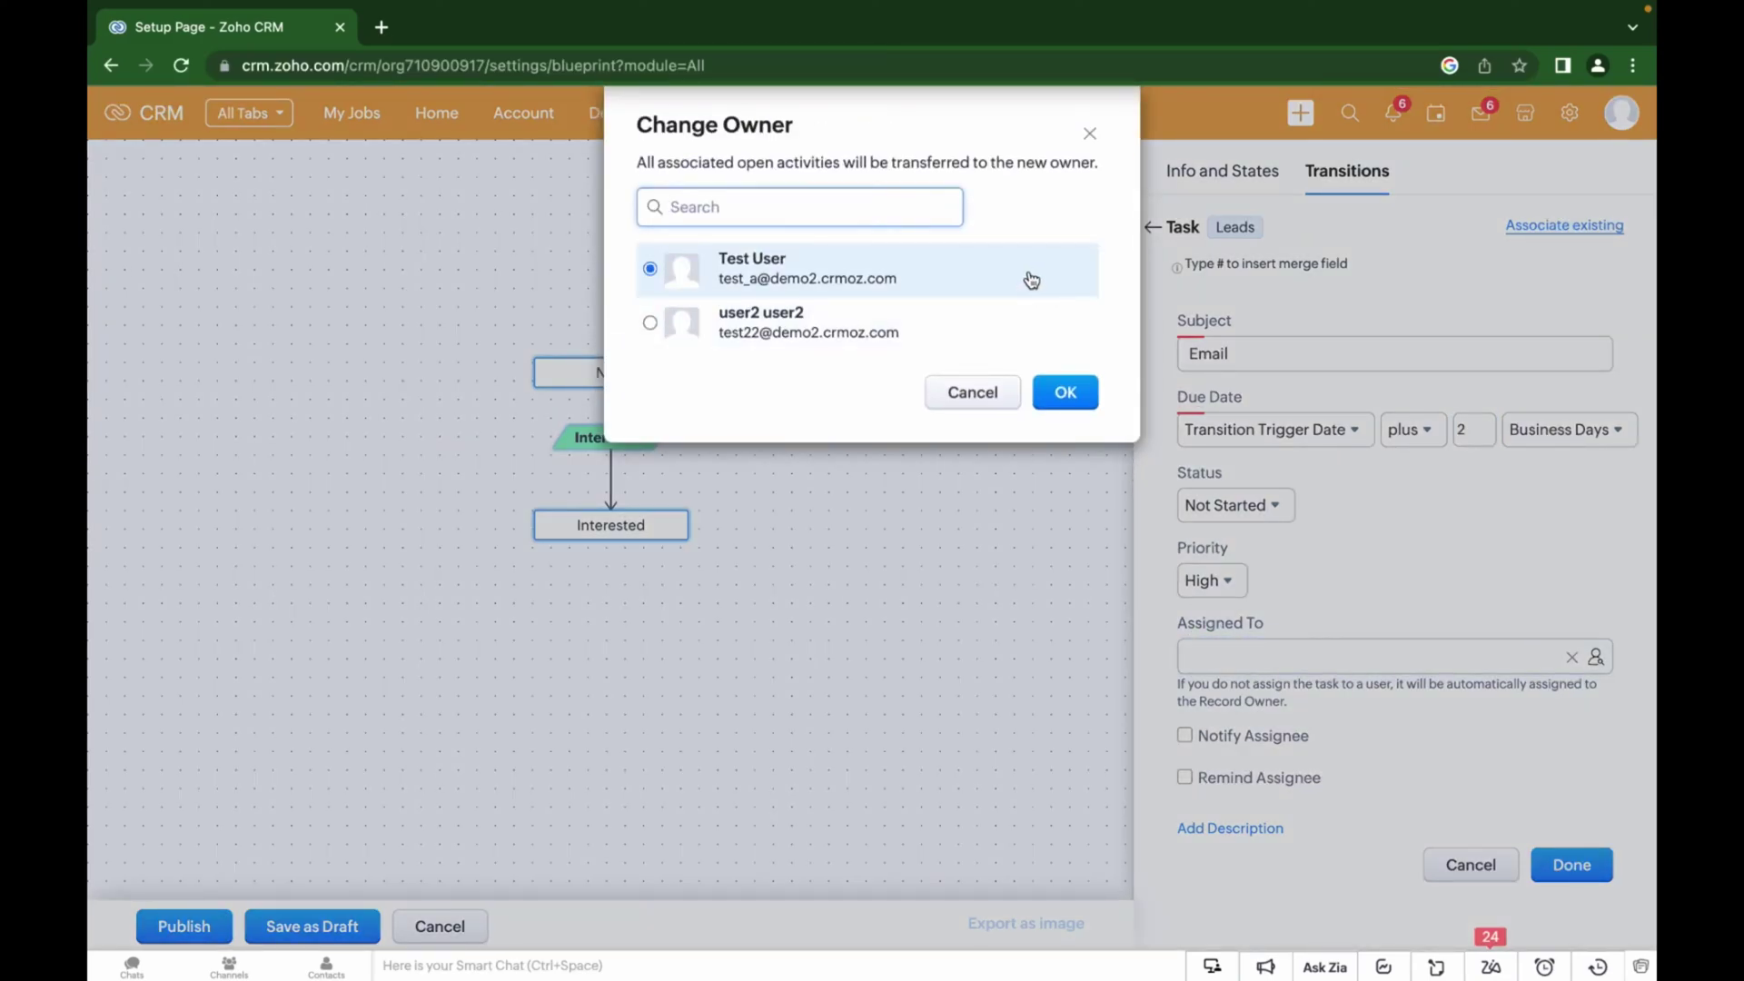
click(1064, 394)
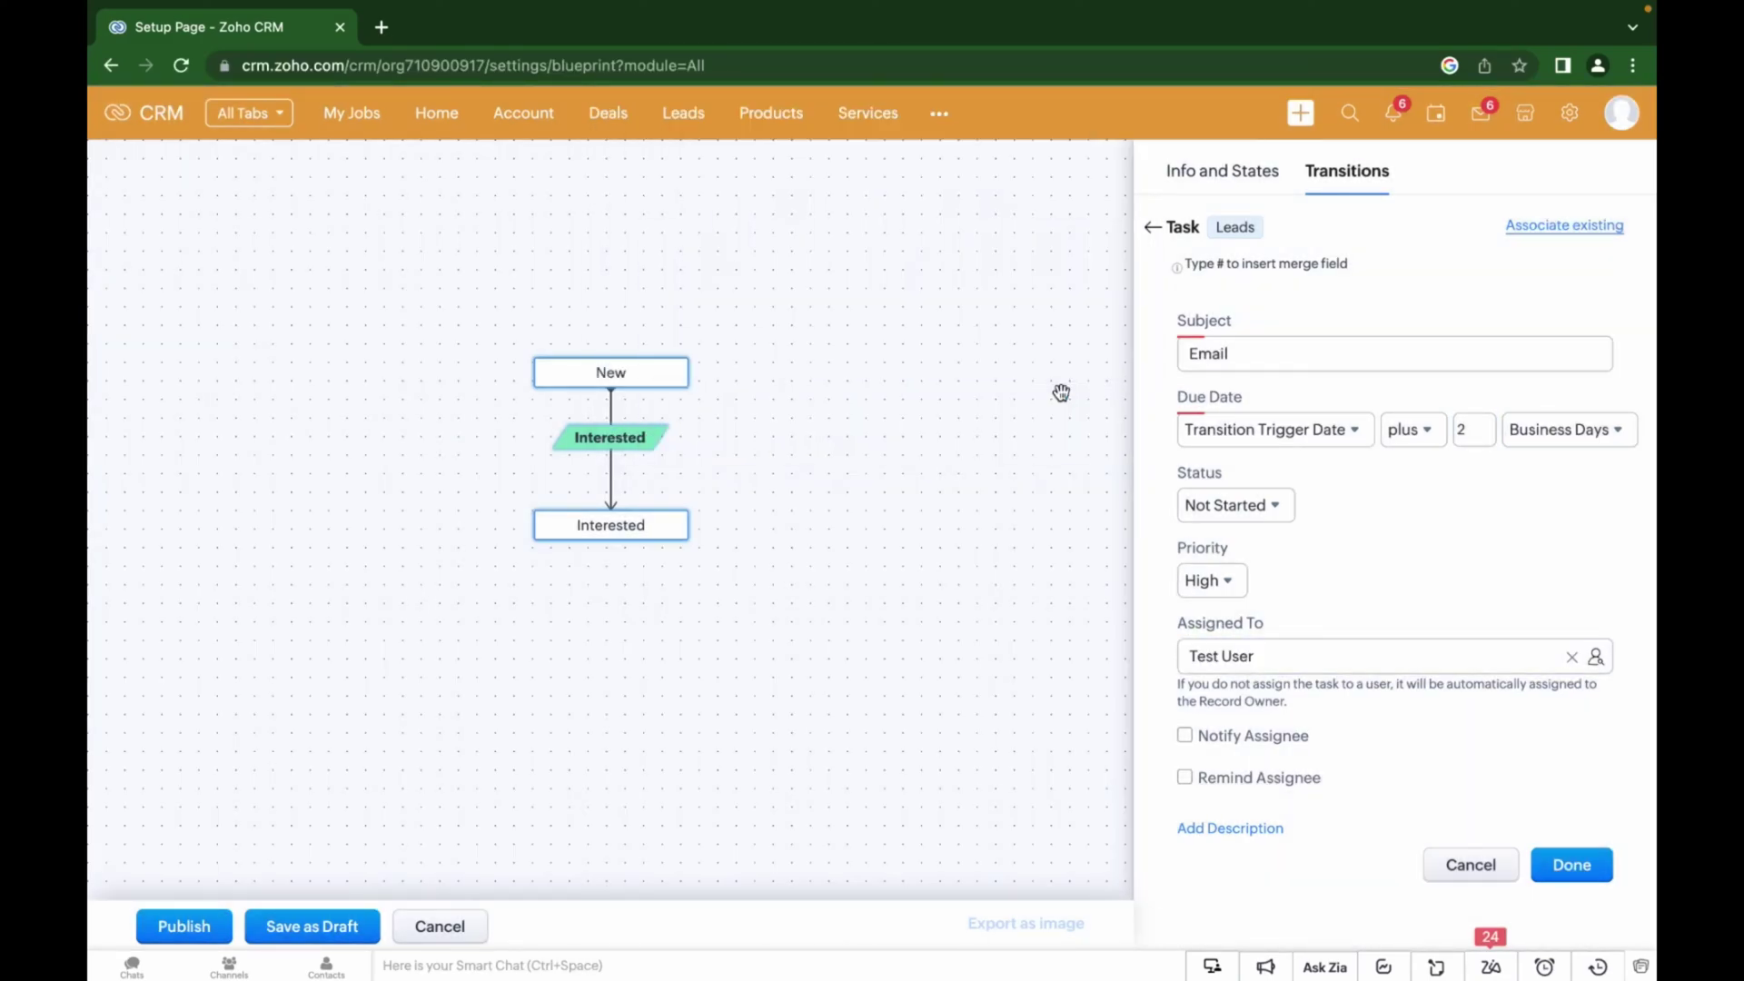
Step: Notify the assignee and set a 01:00 PM reminder by both email and pop-up
click(1184, 736)
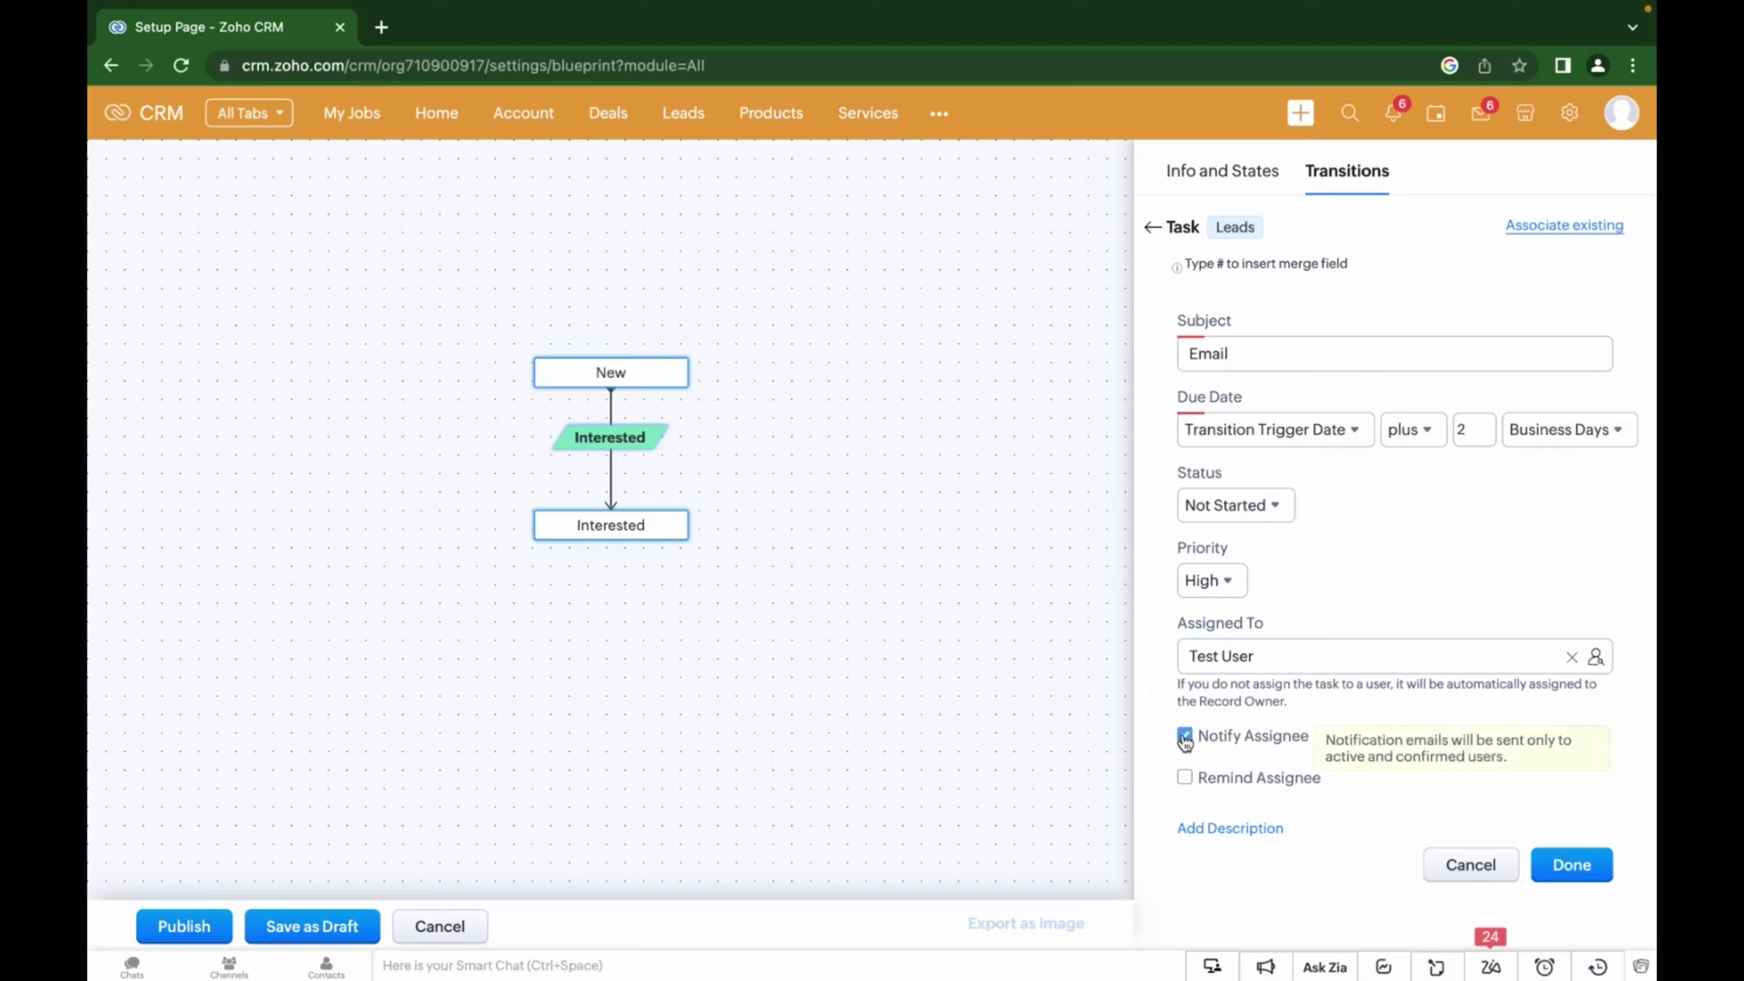
click(1184, 778)
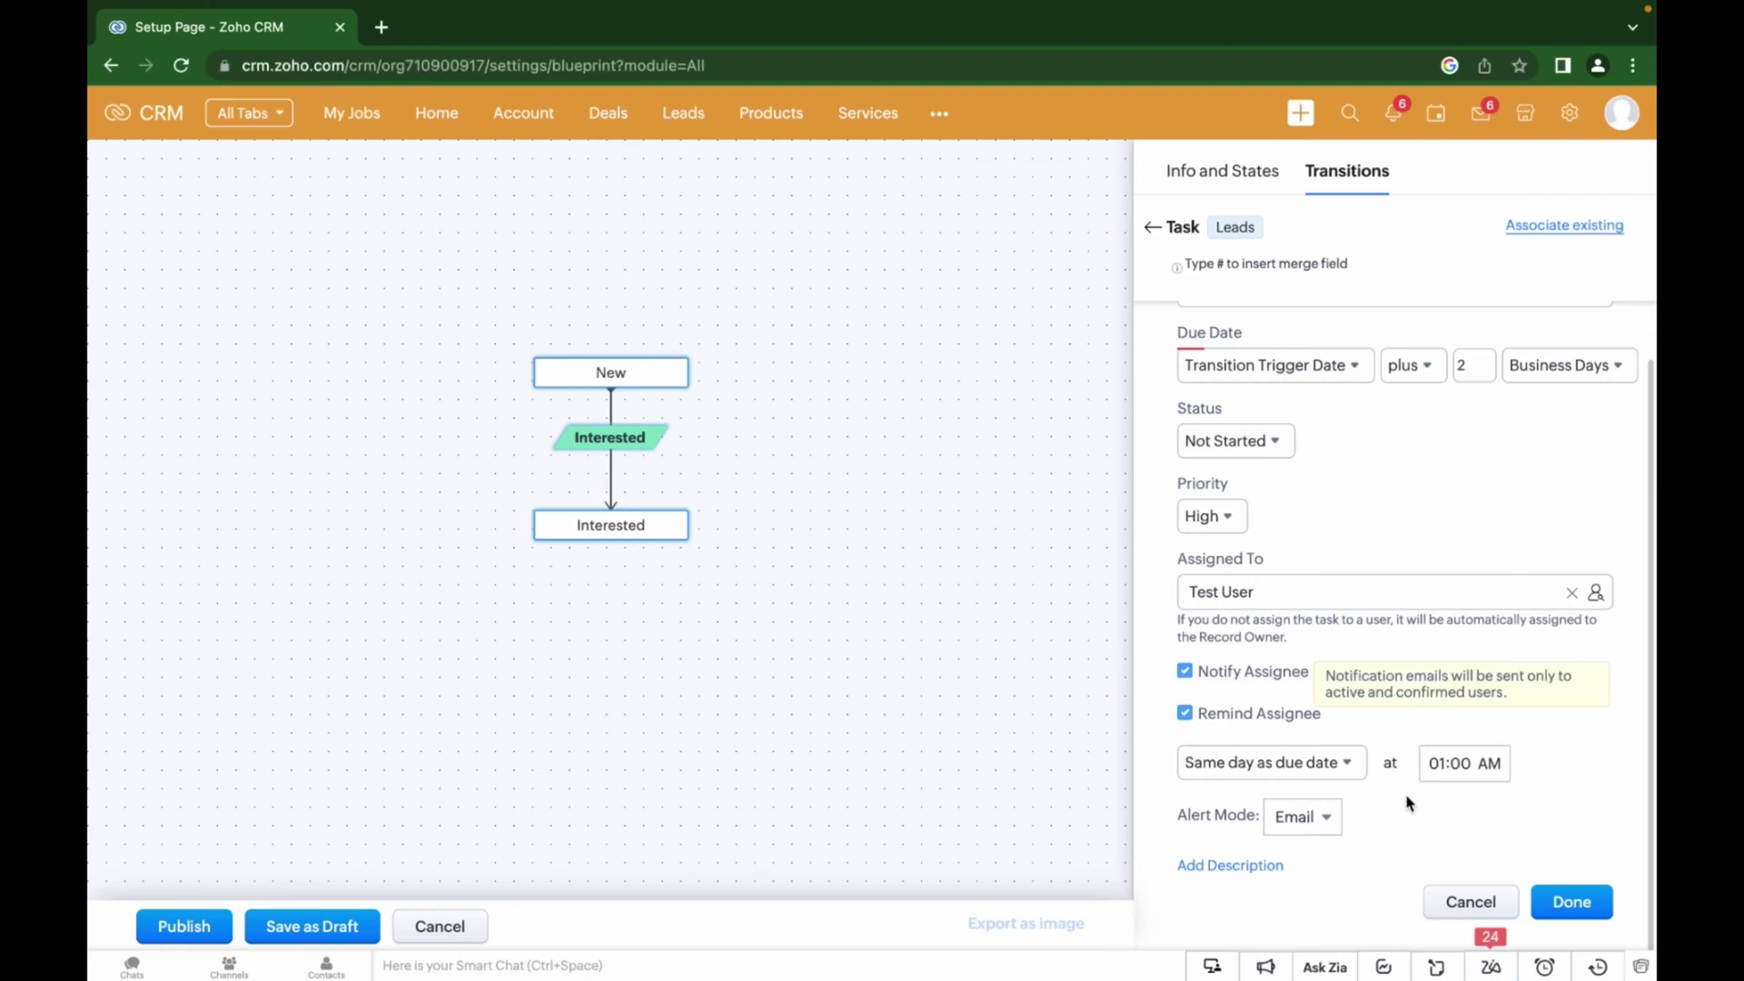
click(1461, 768)
click(1460, 888)
click(1322, 821)
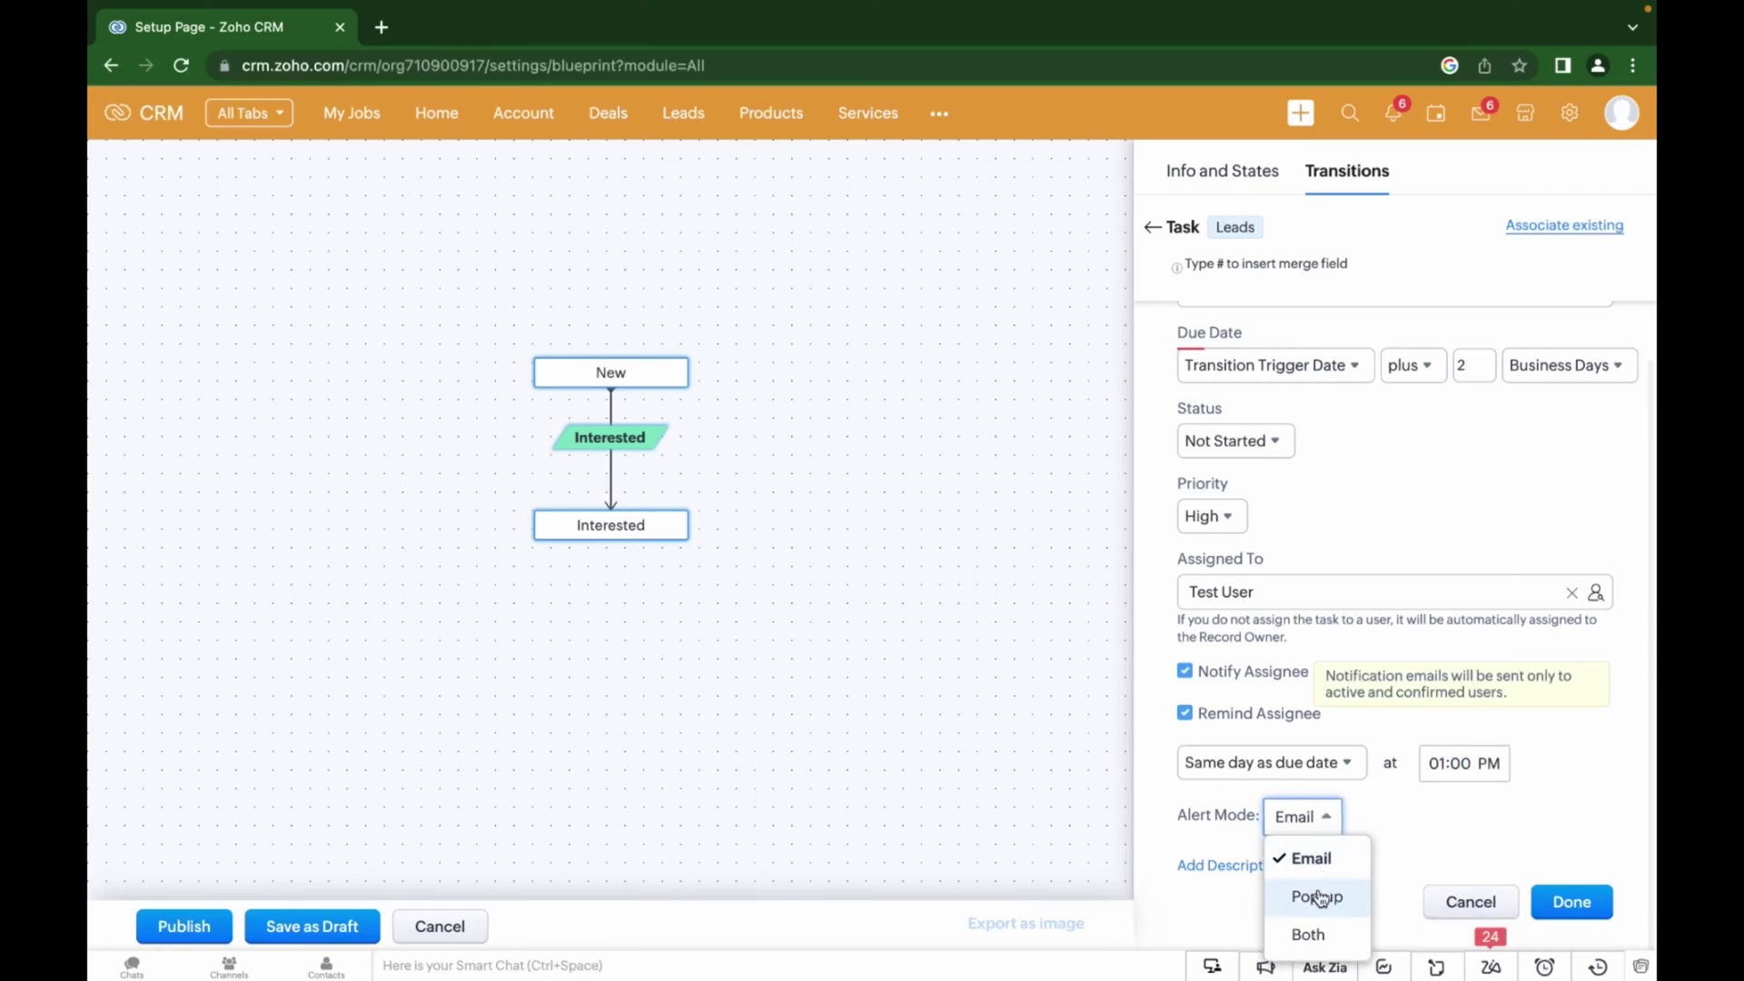
click(1311, 936)
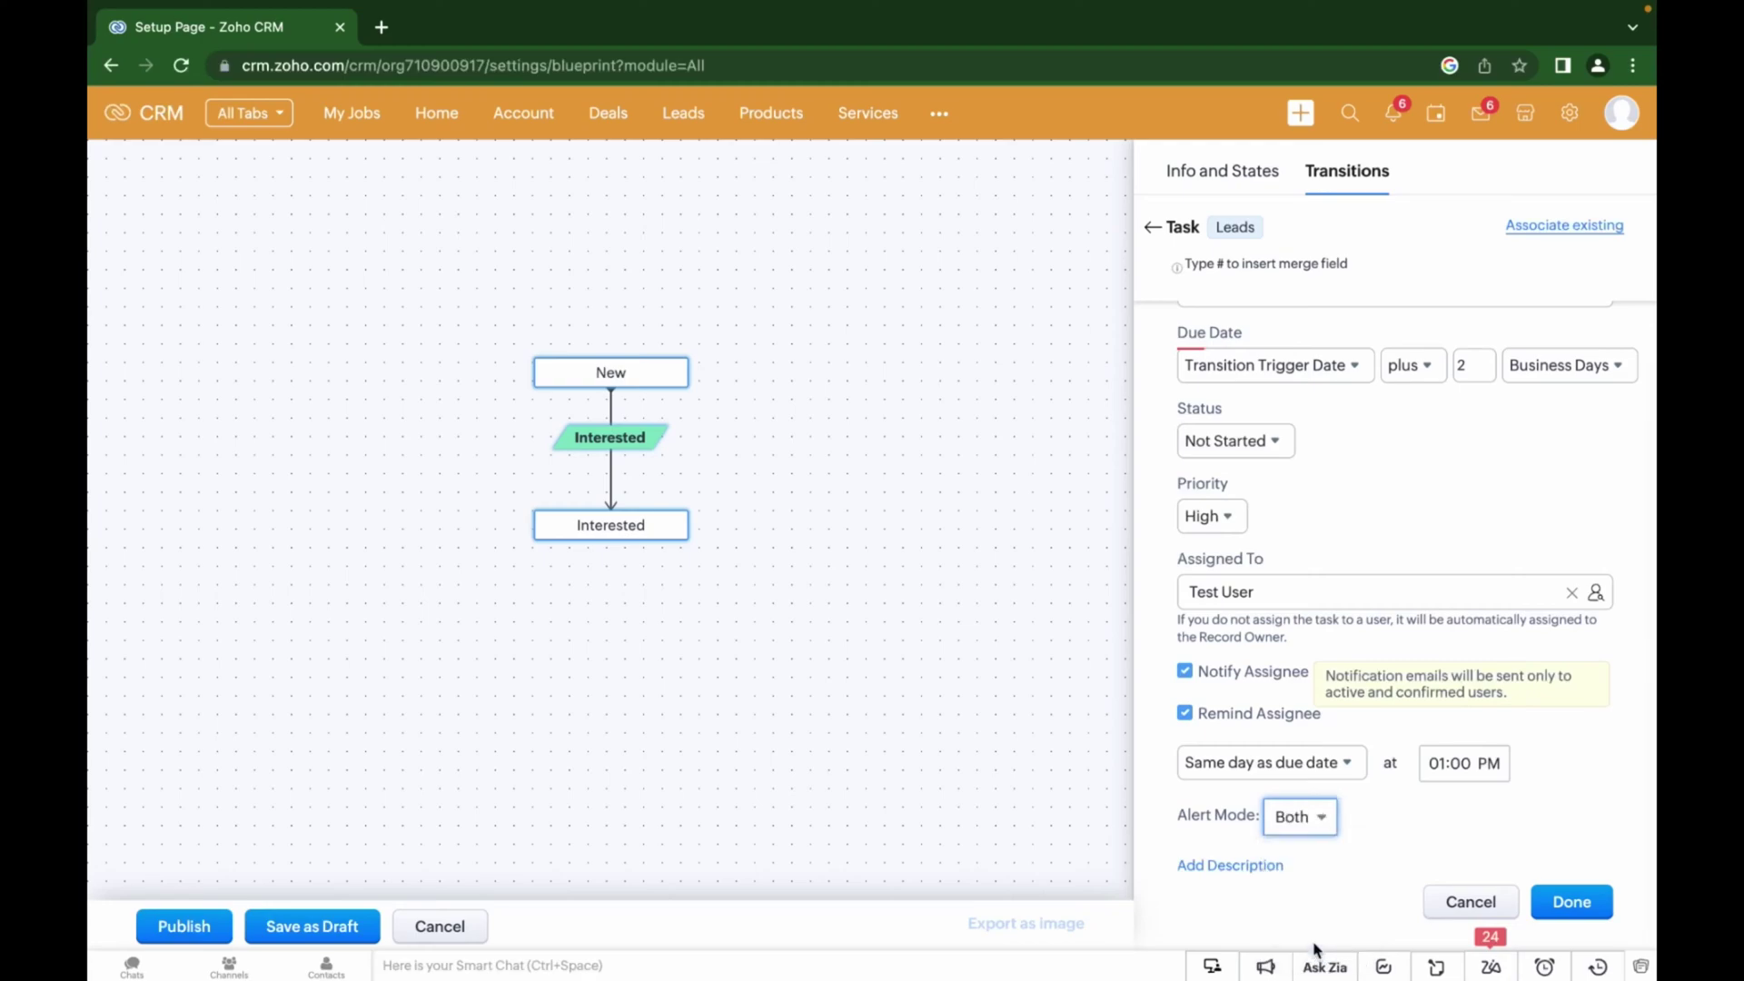
click(1564, 904)
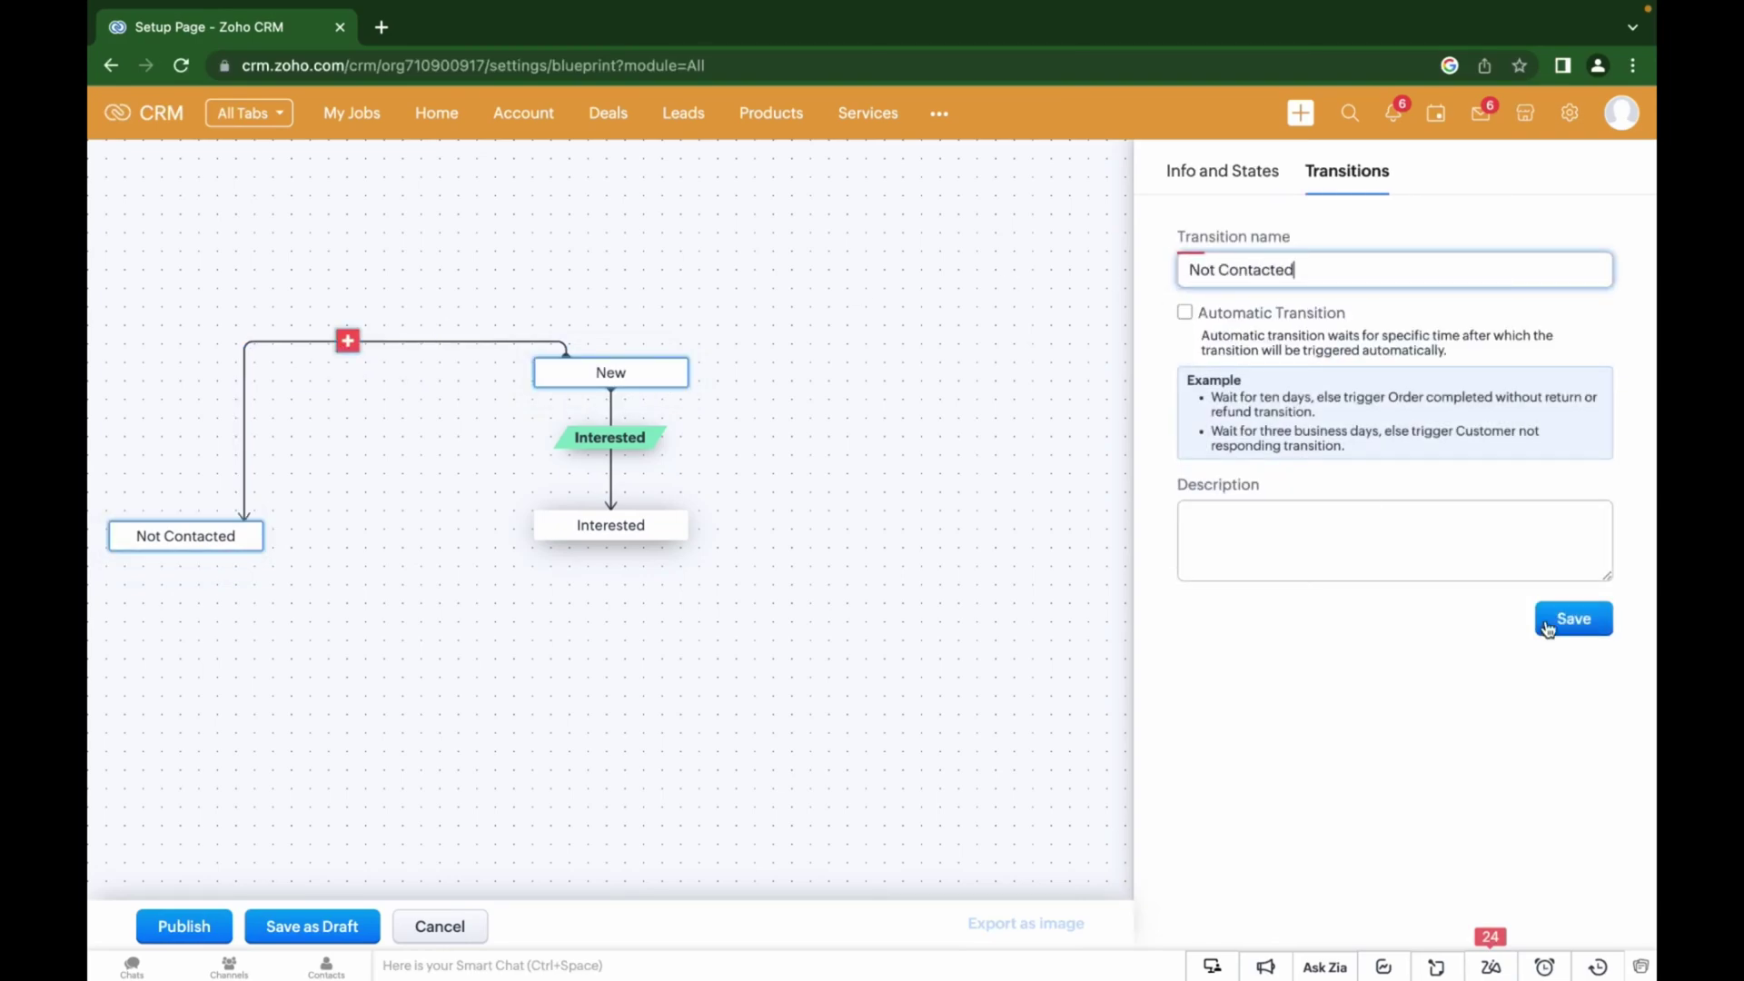
Step: Save the Not Contacted transition, then add a Not Qualified transition from New and save it
click(1547, 629)
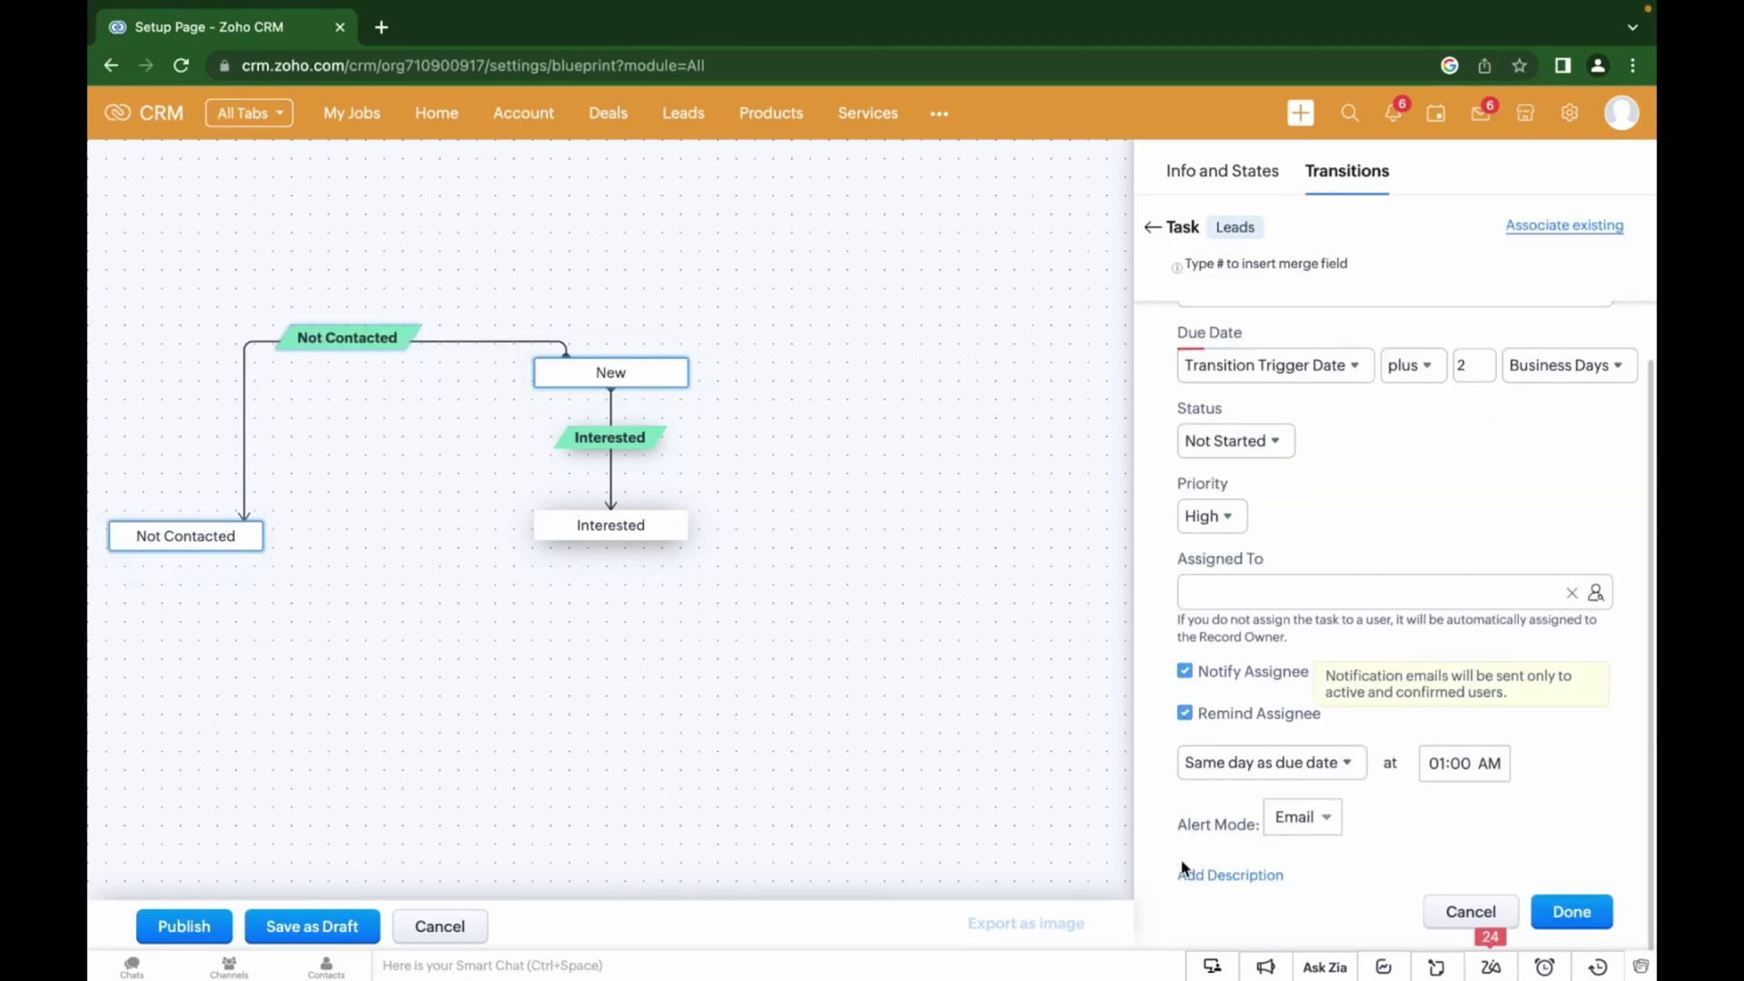
click(1564, 909)
click(611, 372)
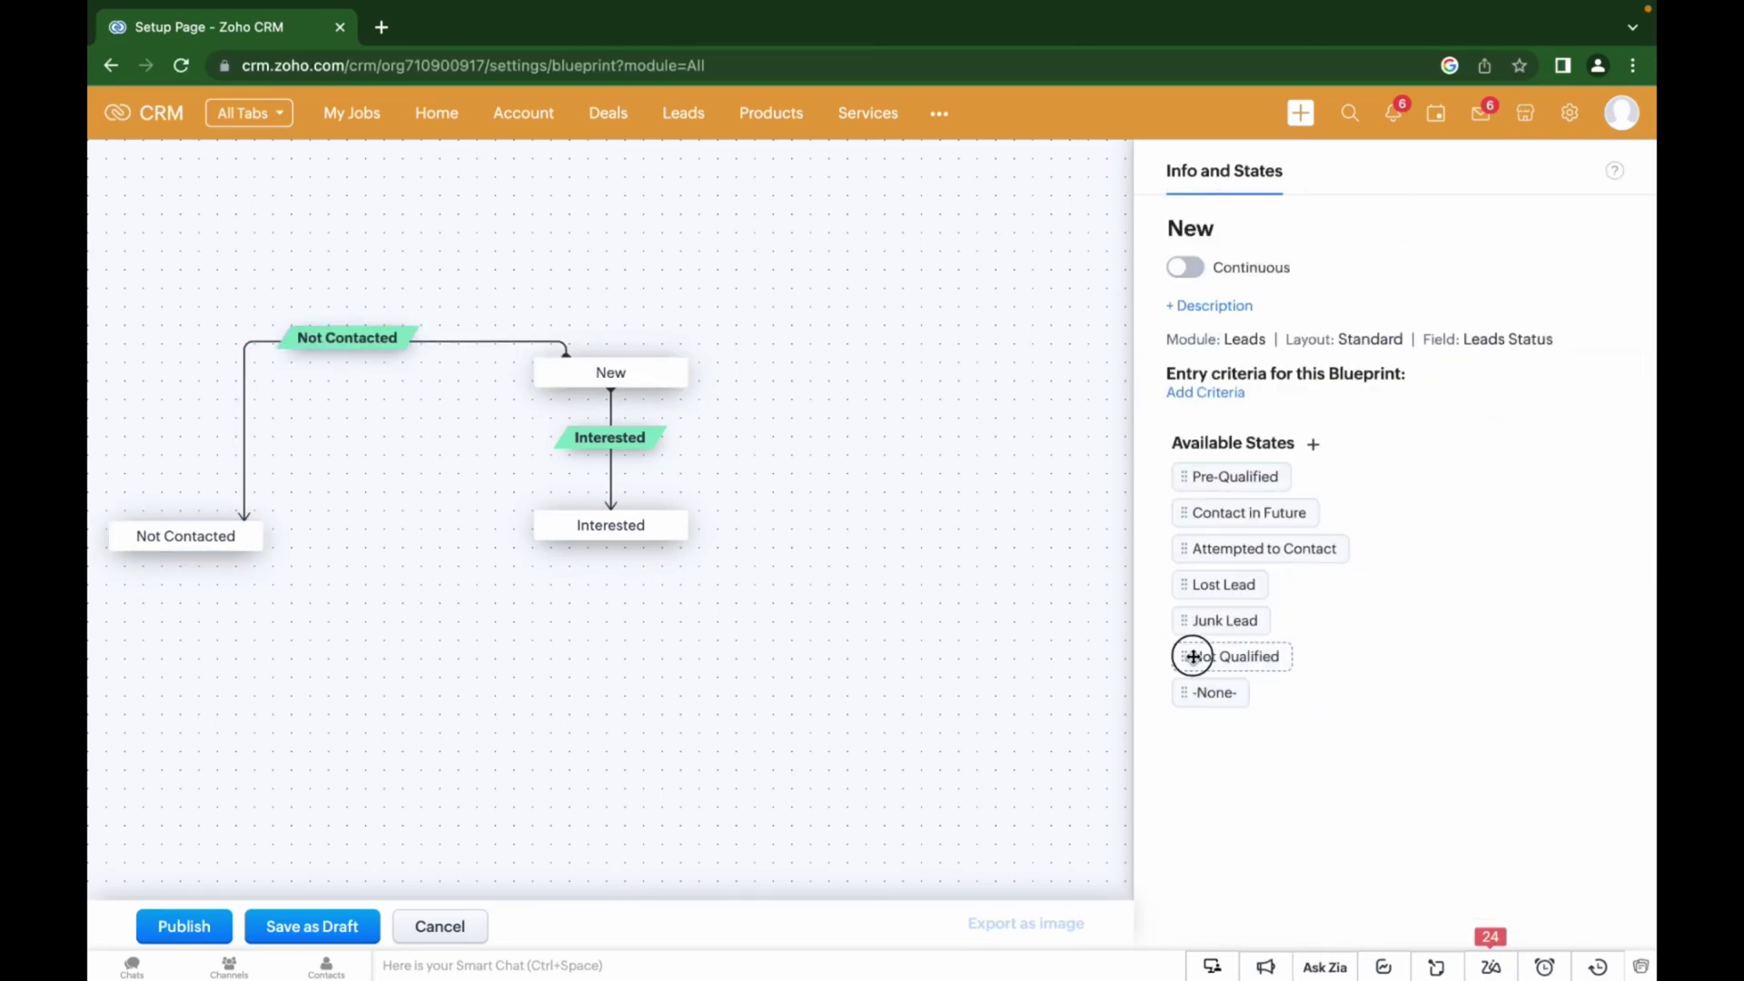
click(1191, 654)
drag(565, 389, 392, 531)
text(Not Qualified)
click(1573, 619)
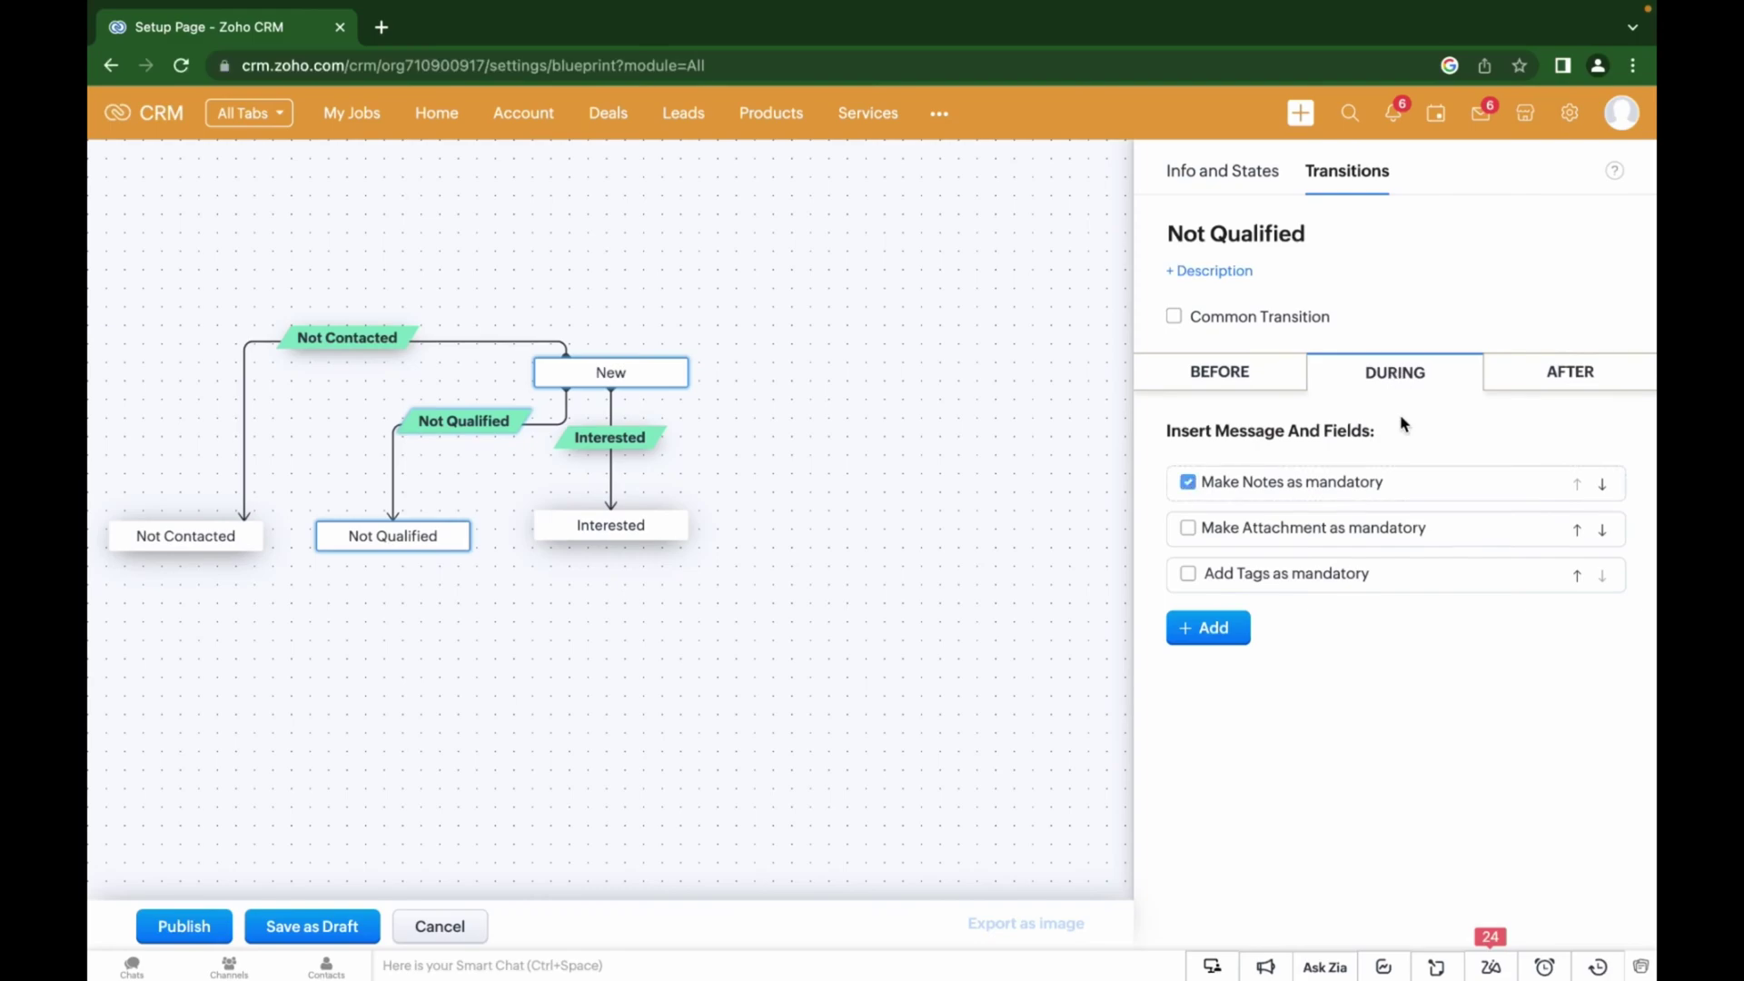
click(1218, 173)
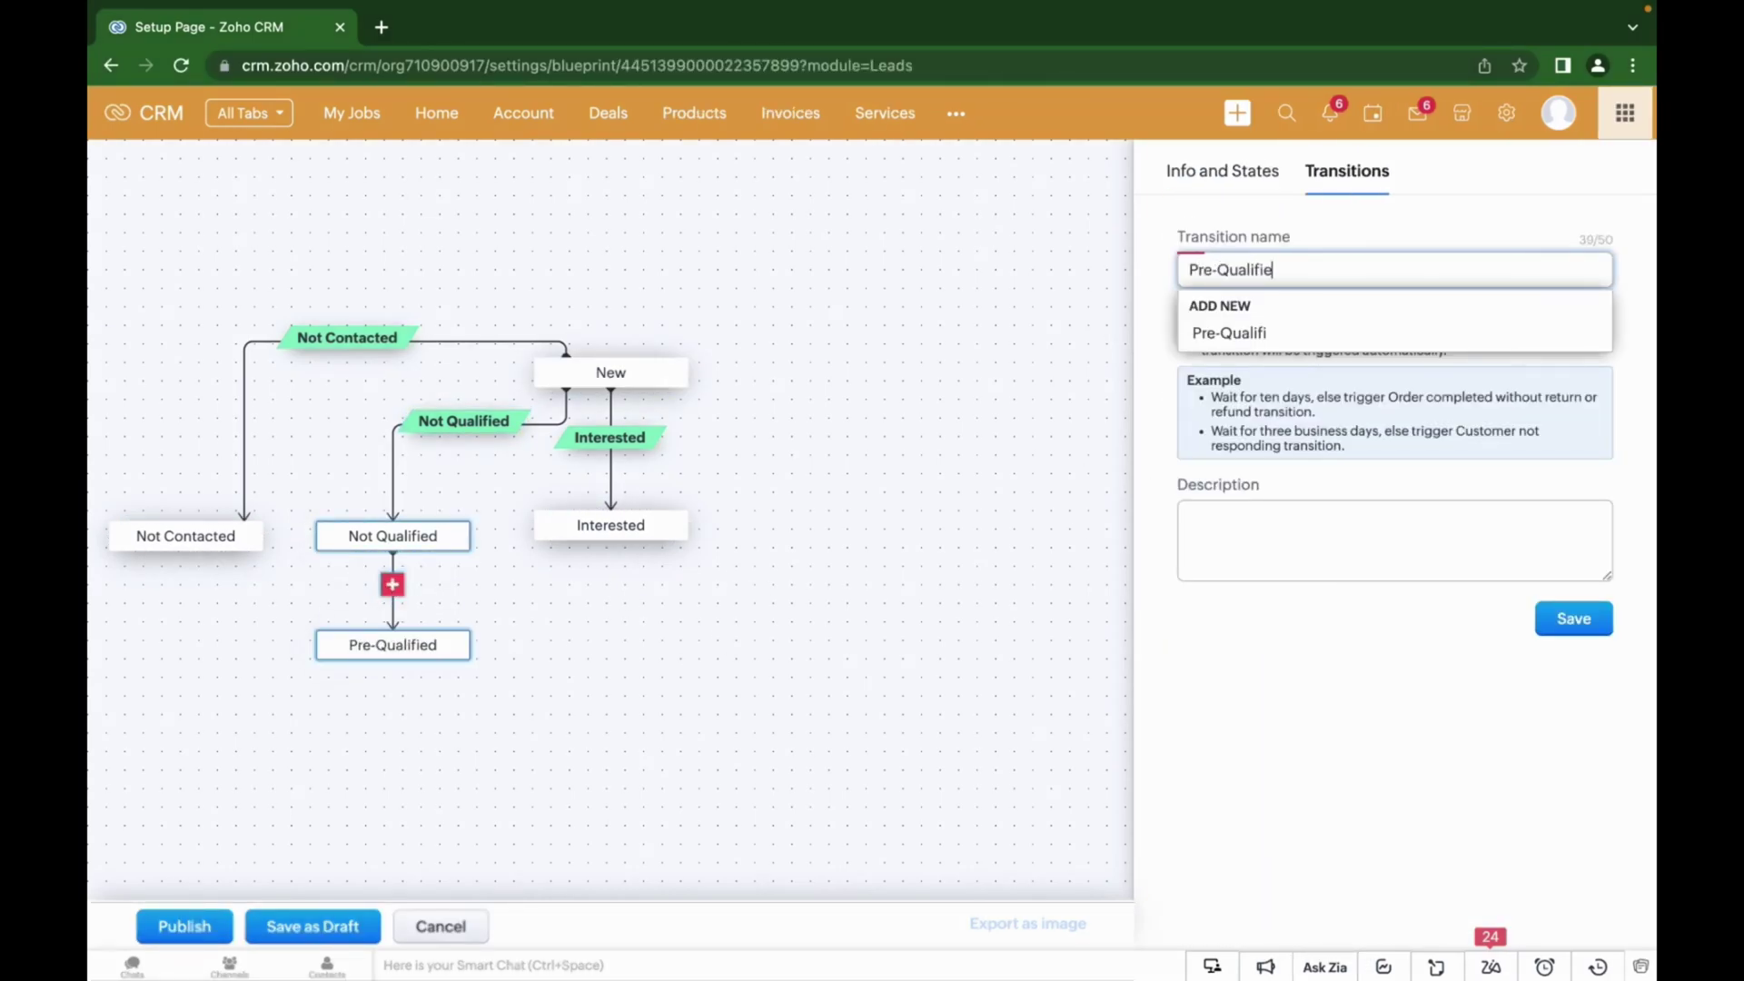
Step: Add Contact in Future, link it from Pre-Qualified, and give it Email and Call tasks
click(1572, 615)
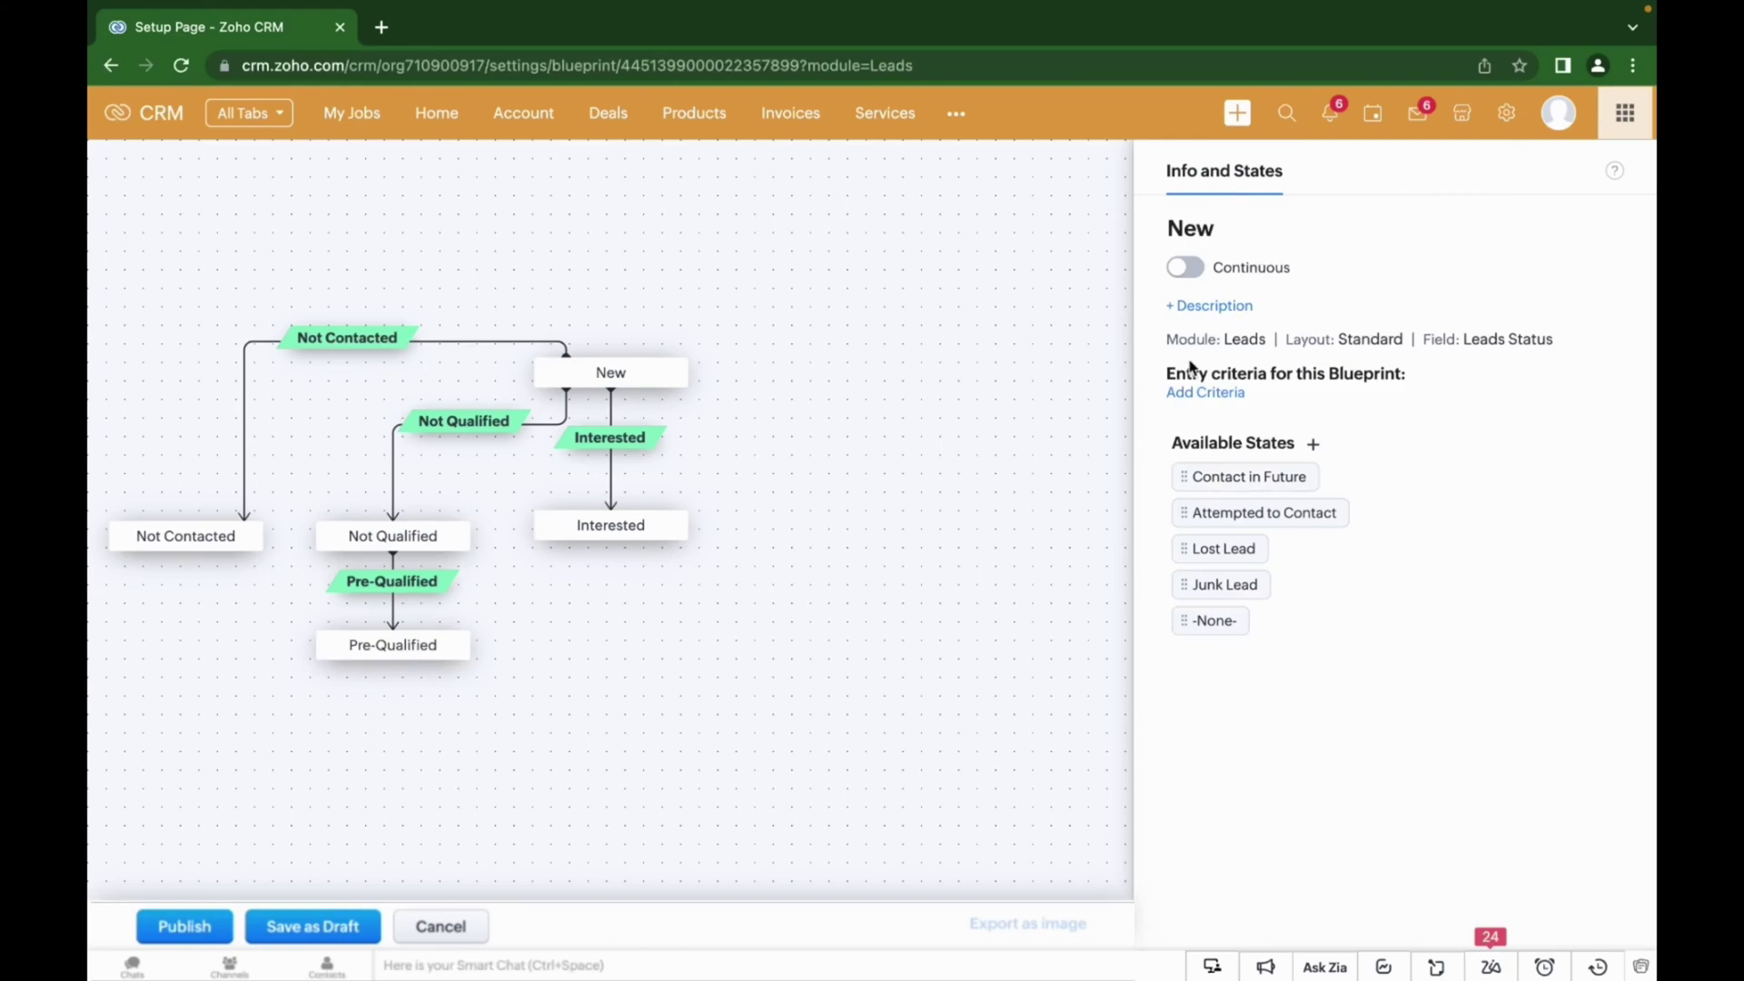
click(1192, 475)
drag(392, 662, 392, 782)
text(Contact i)
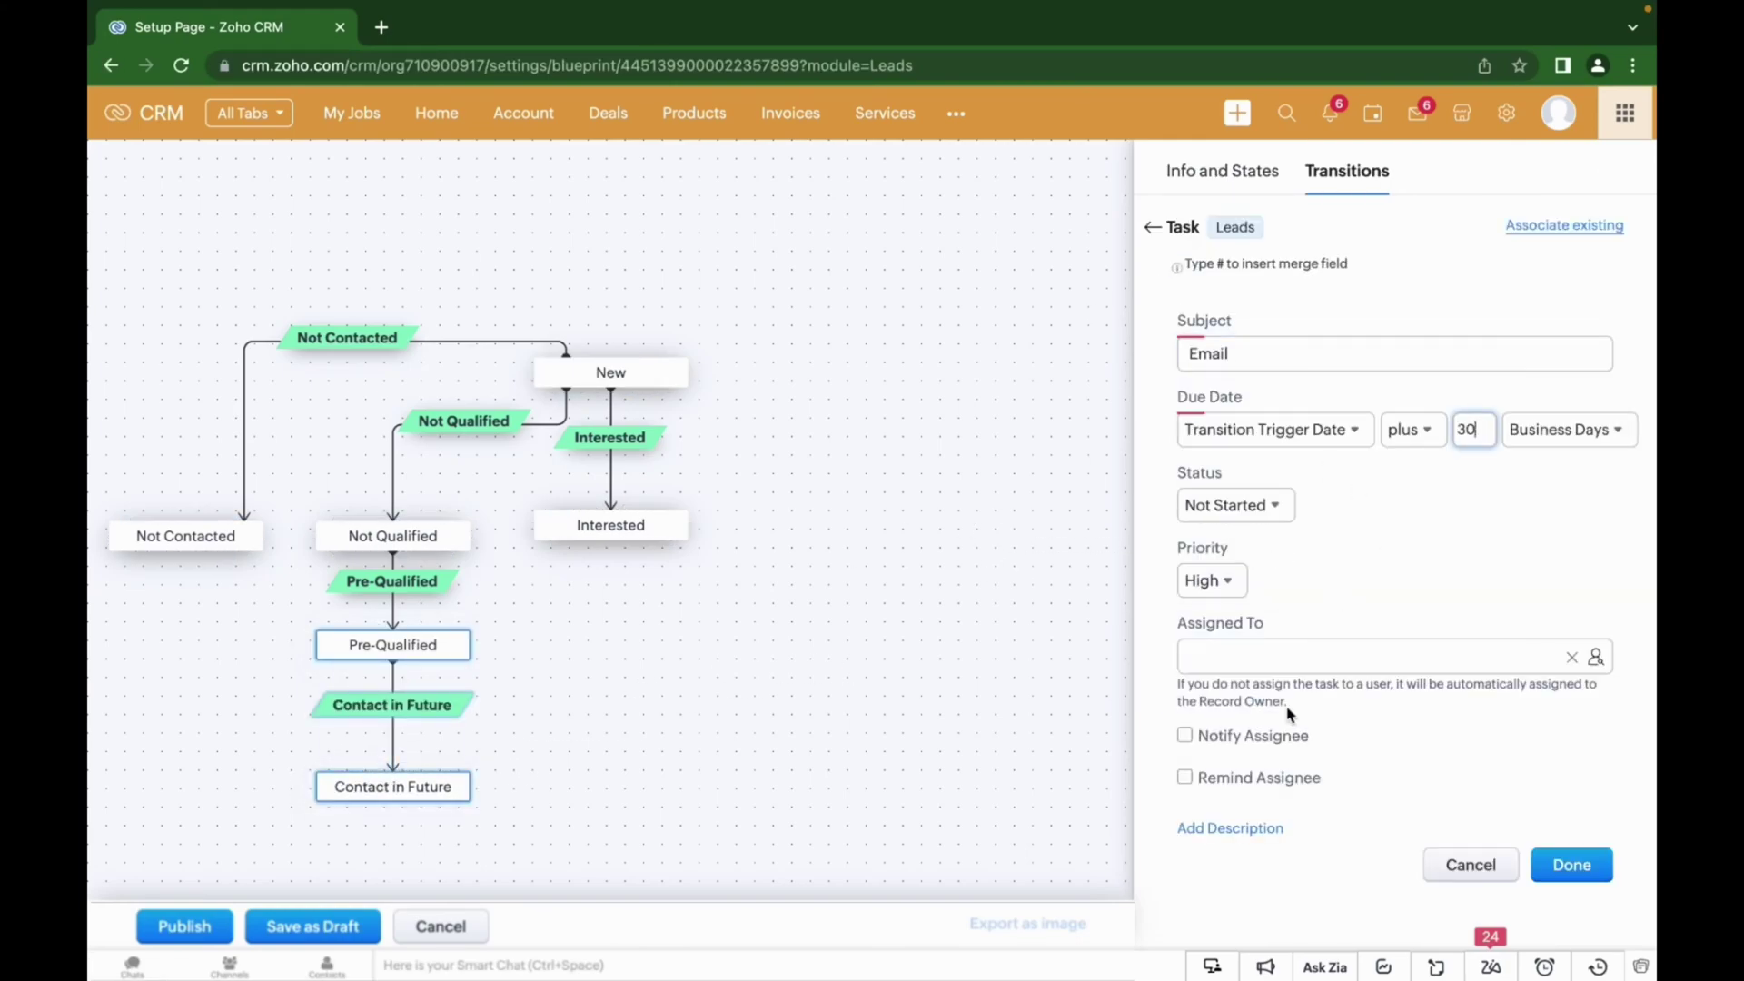
click(1568, 863)
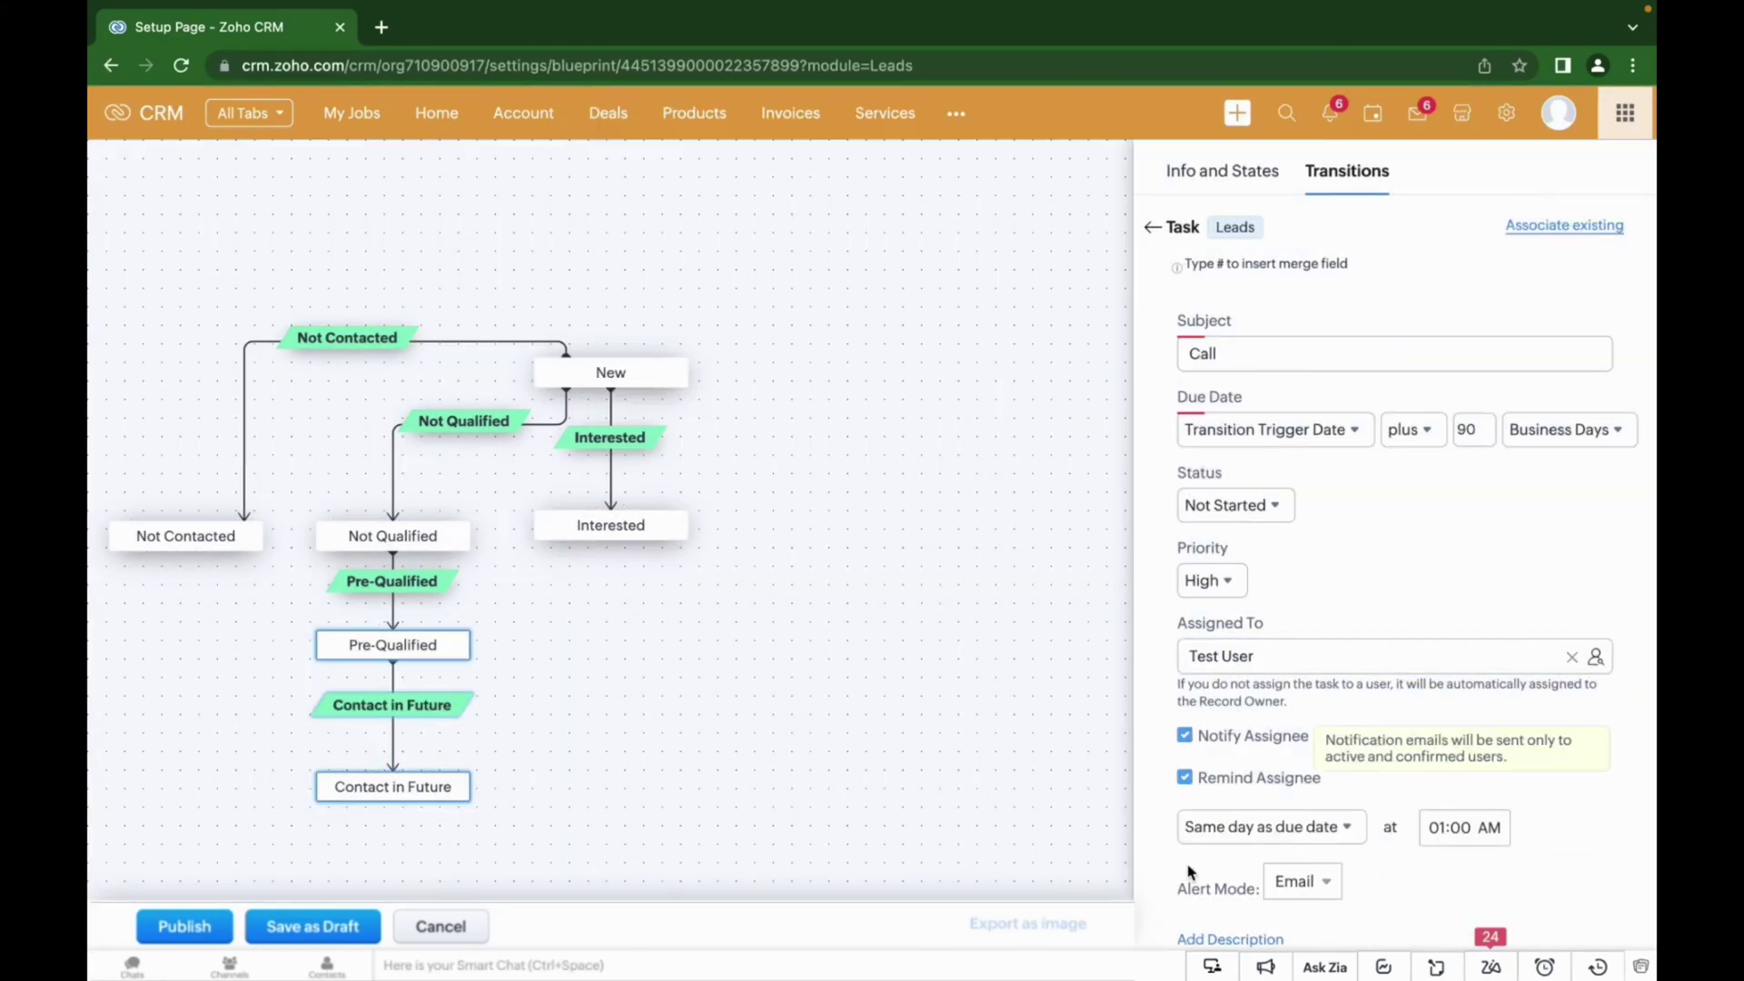
click(1548, 918)
Step: Link Not Contacted to Contact in Future via Contact_in_Future and Call_in_Future transitions with an Email task
drag(182, 554, 313, 812)
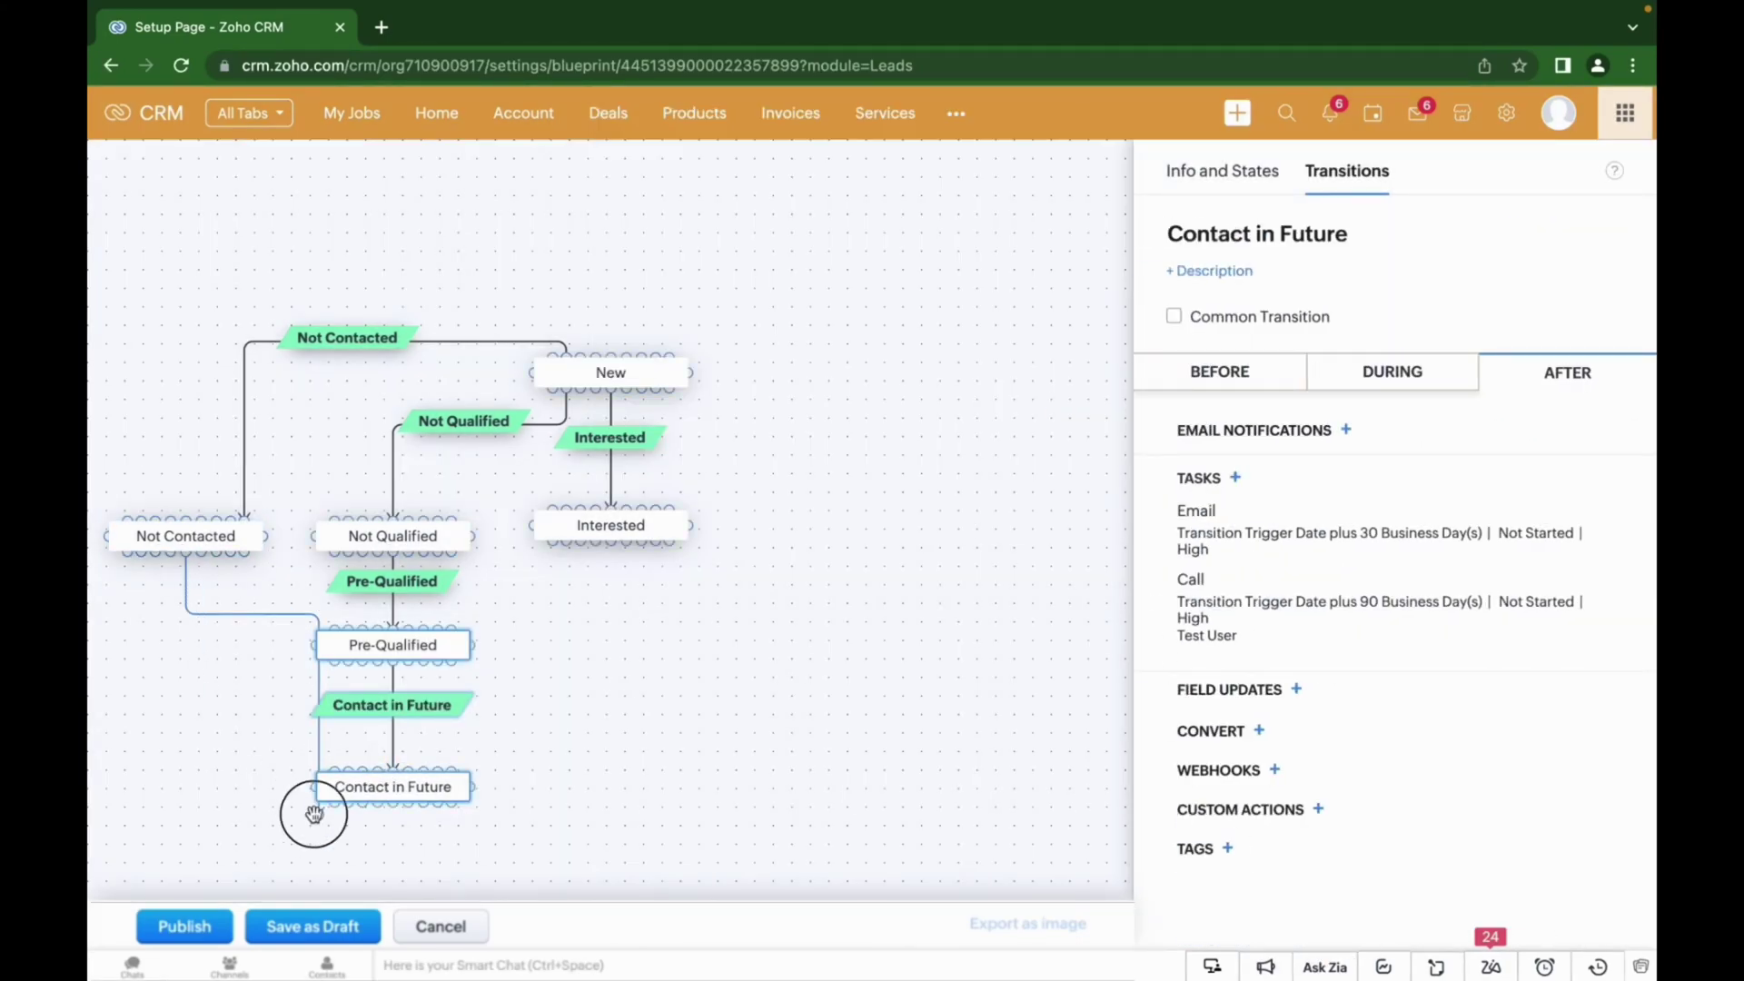
text(Contact)
text(_in_Future)
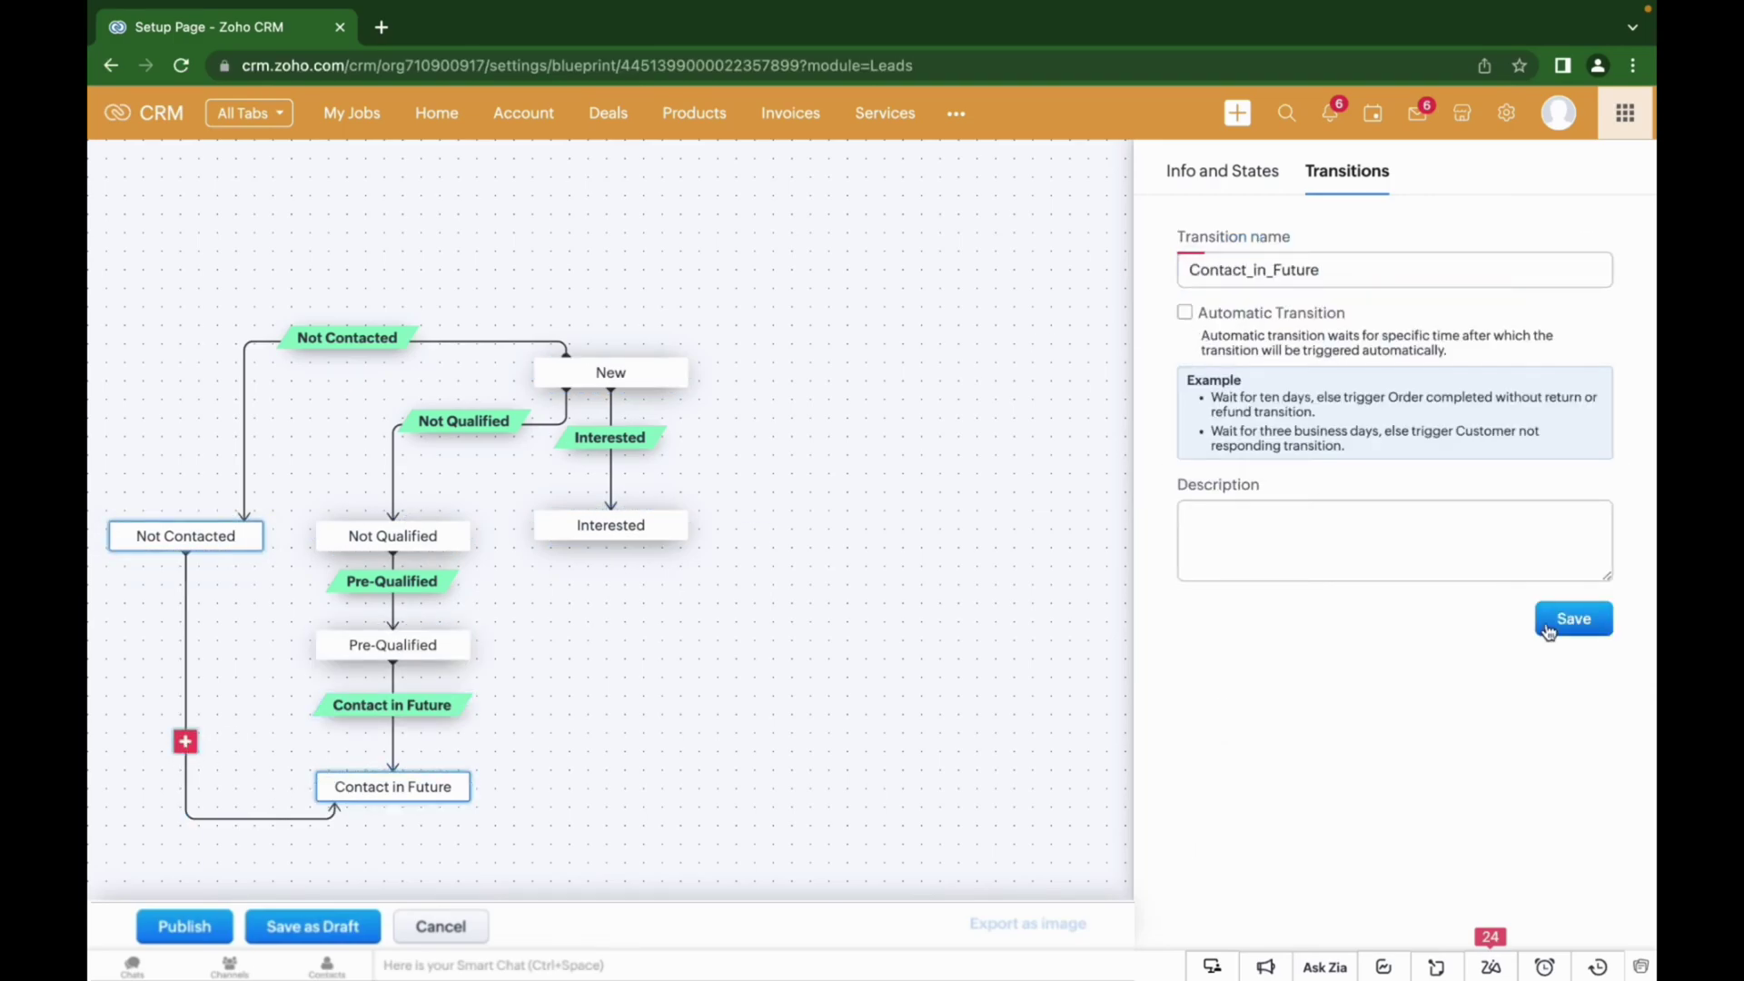
click(1545, 625)
click(1235, 477)
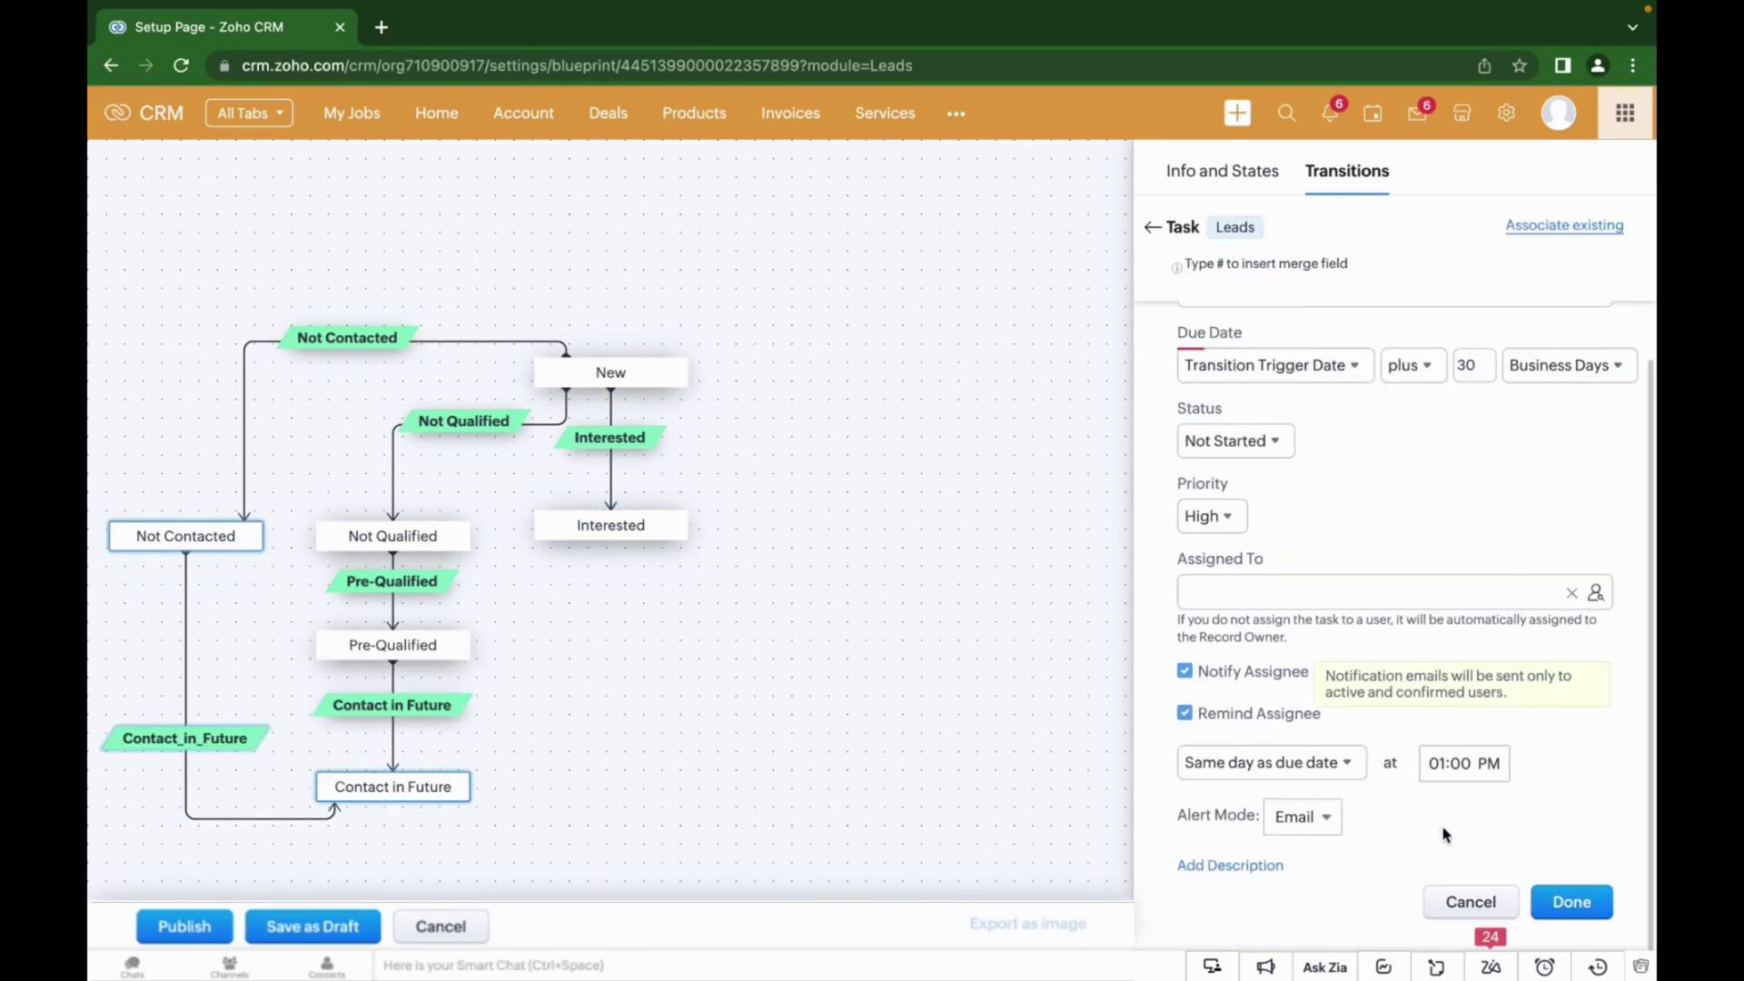
click(1569, 899)
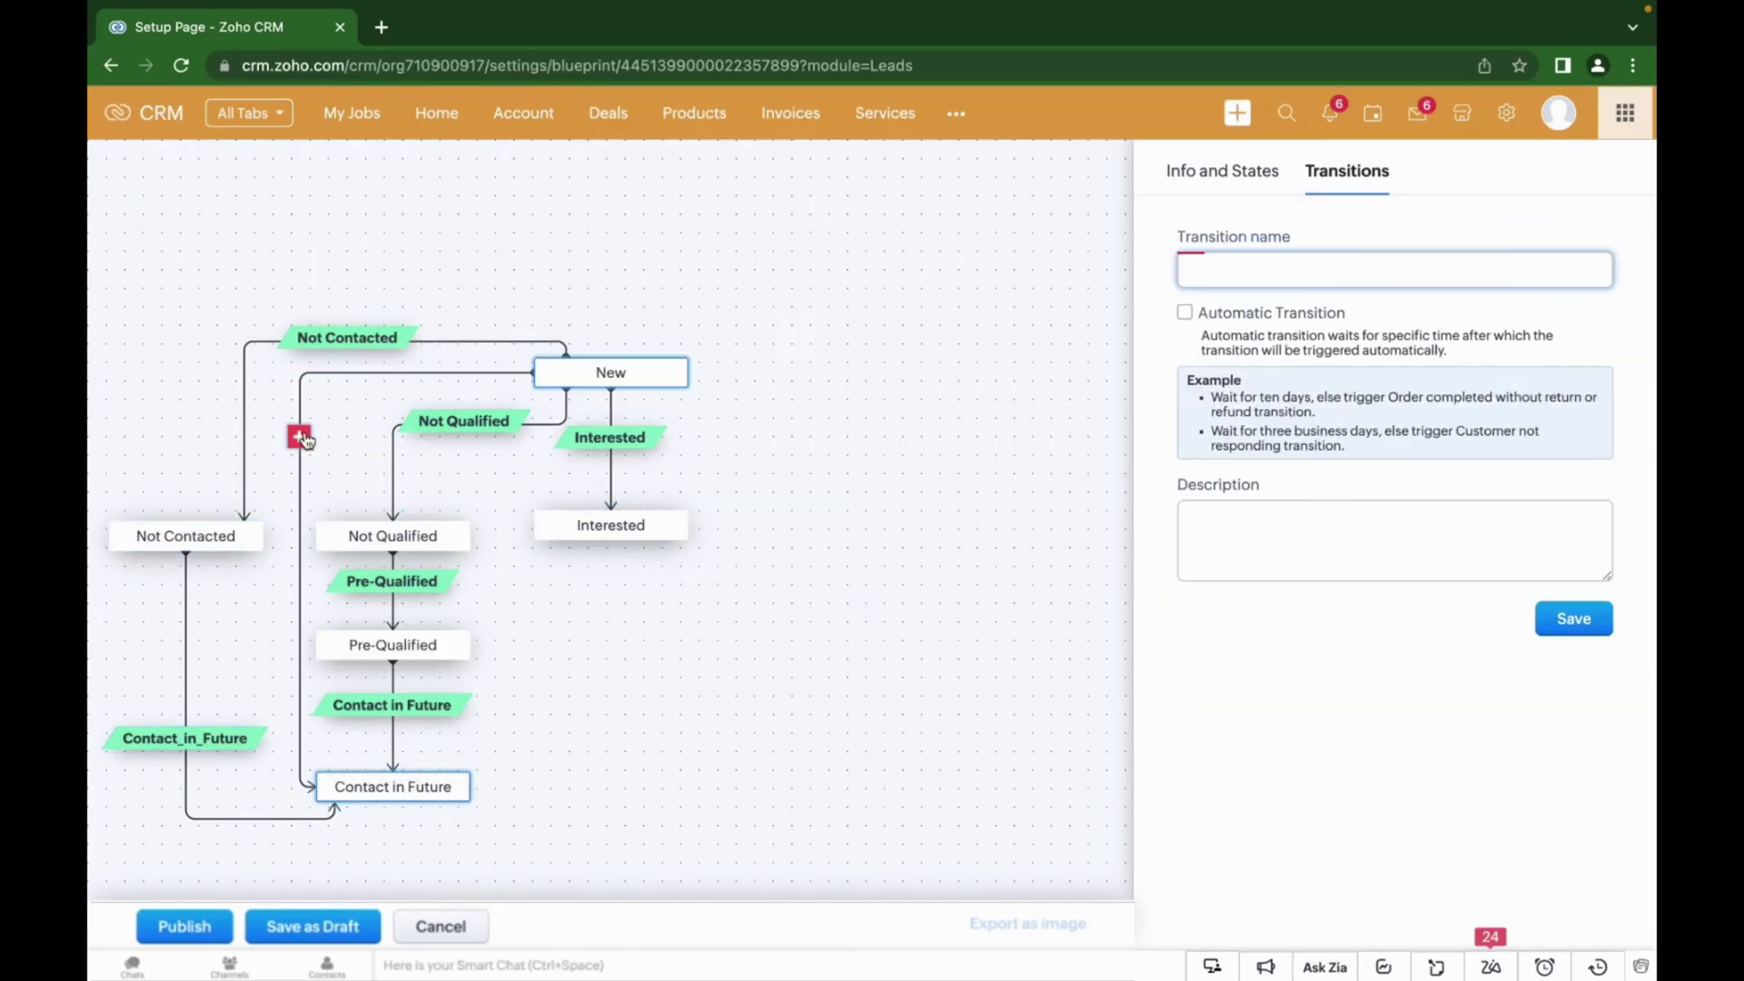
text(Call_in_Future)
click(1188, 482)
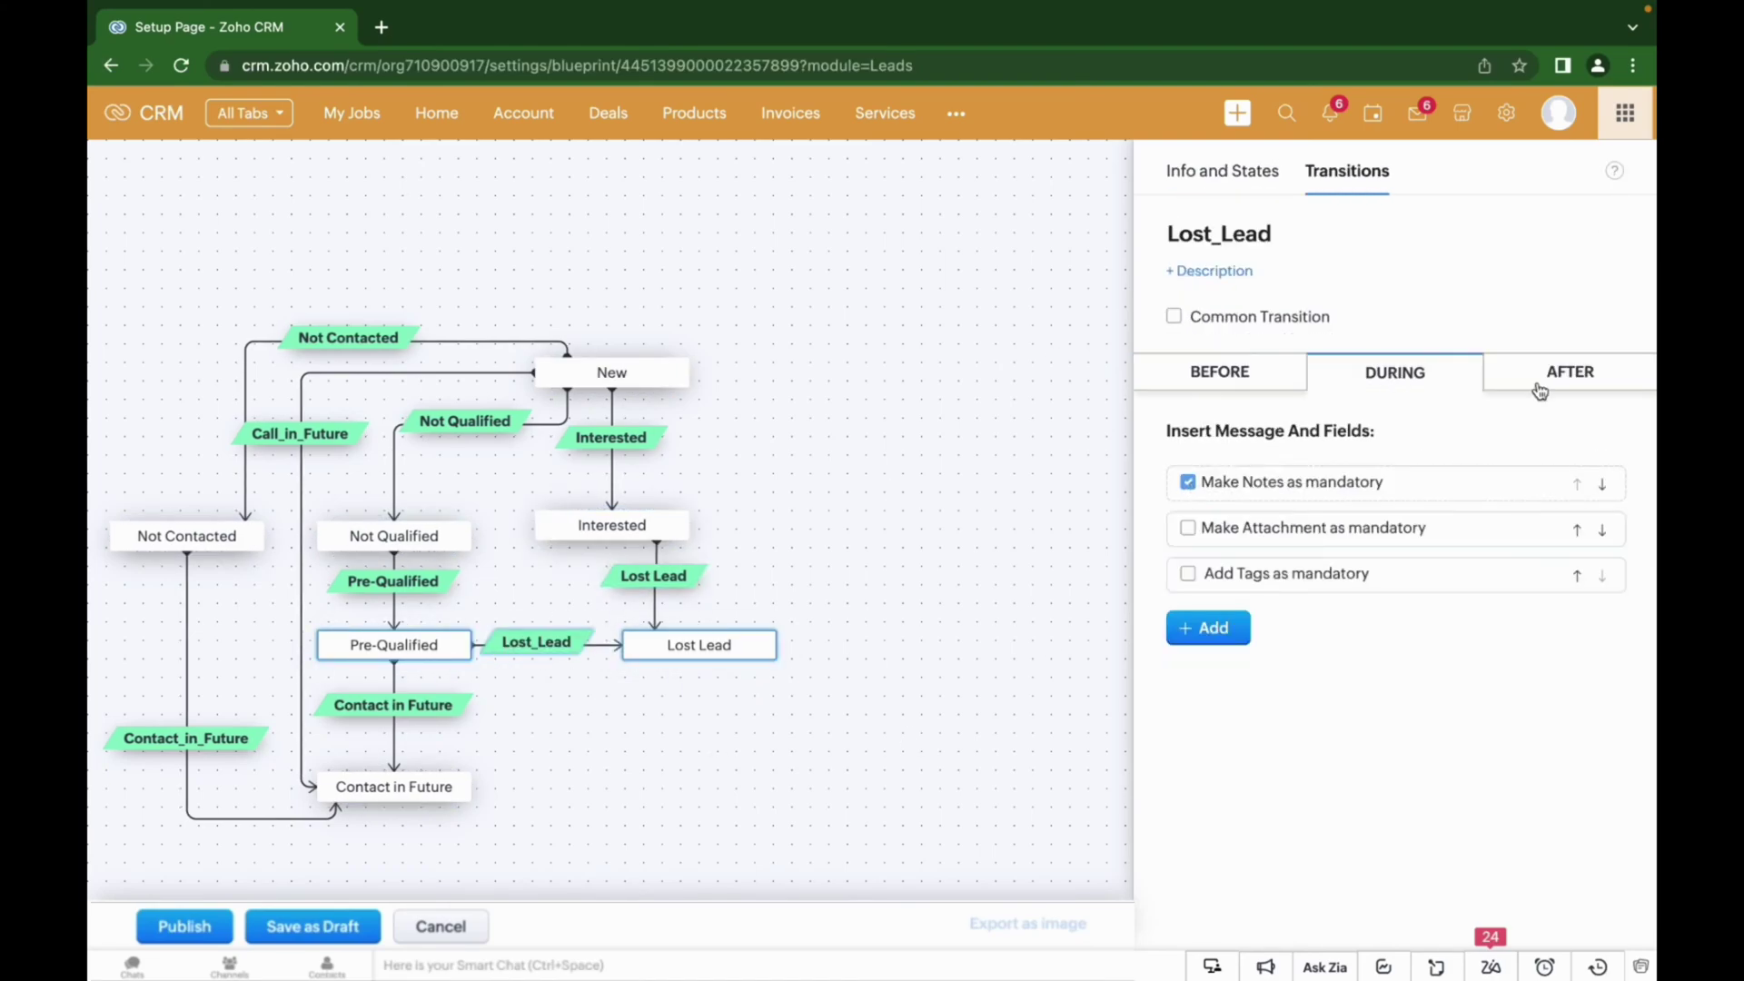
Step: Add a Call task for Attempted to Contact after Lost_Lead and save the Pre_Qualified transition
click(1539, 388)
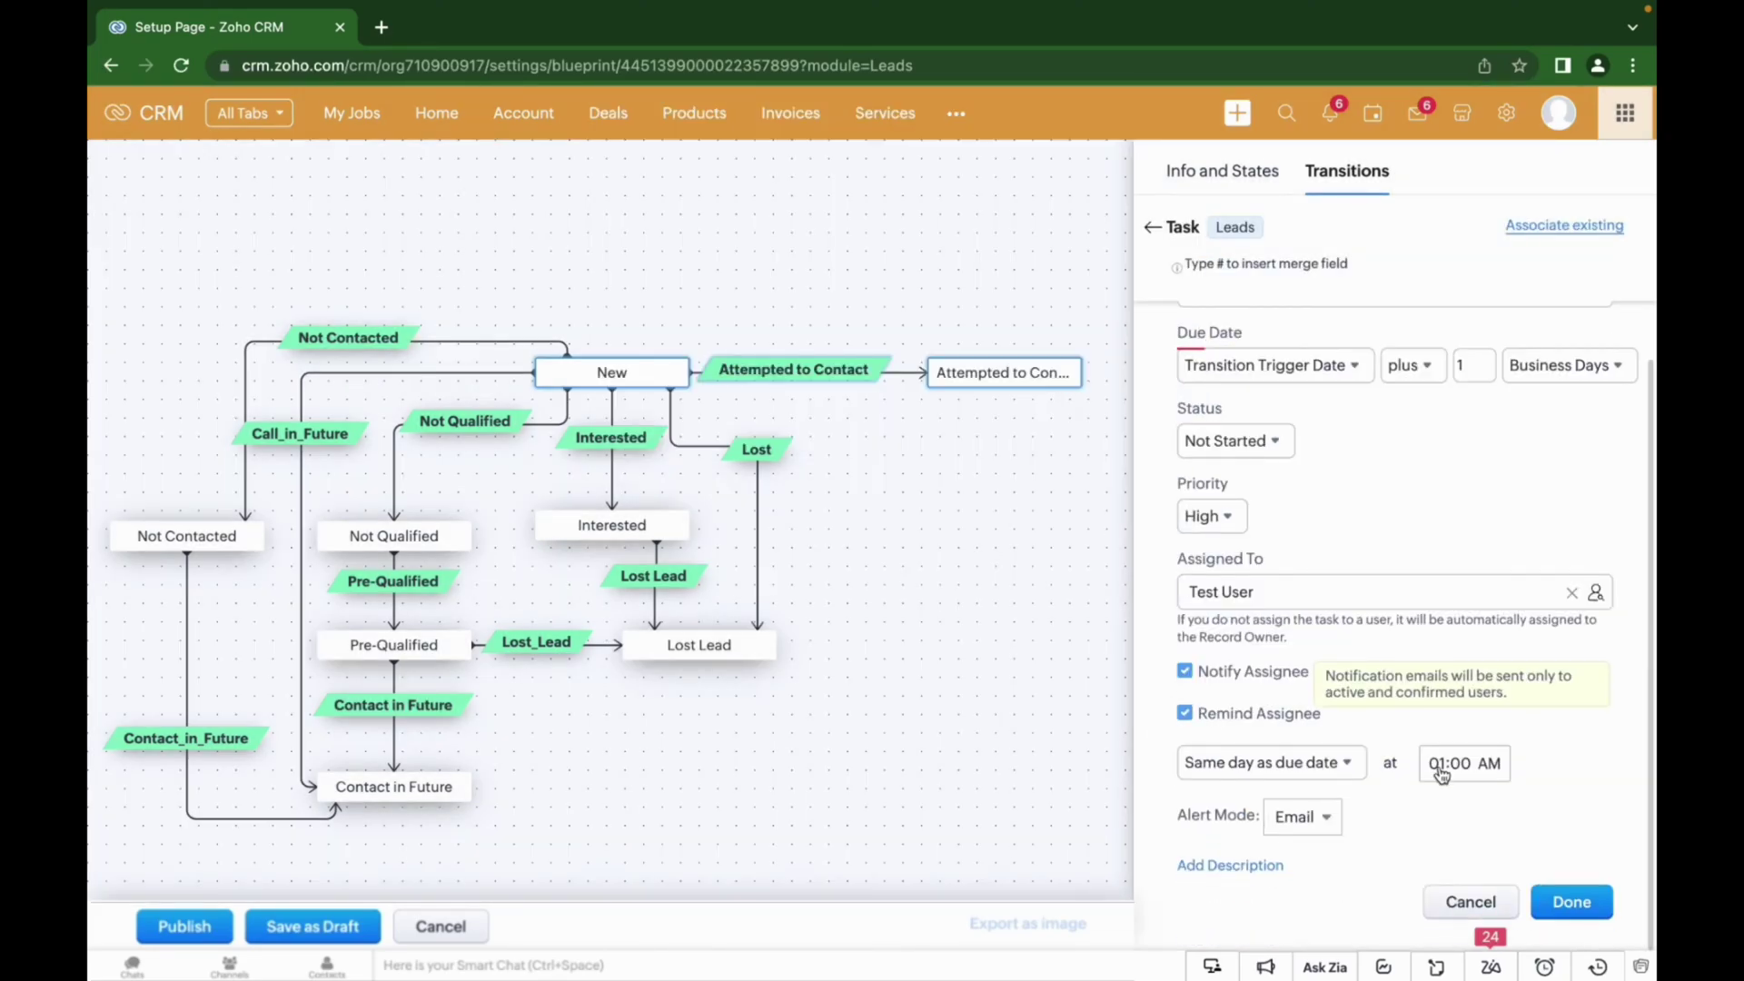
click(1557, 903)
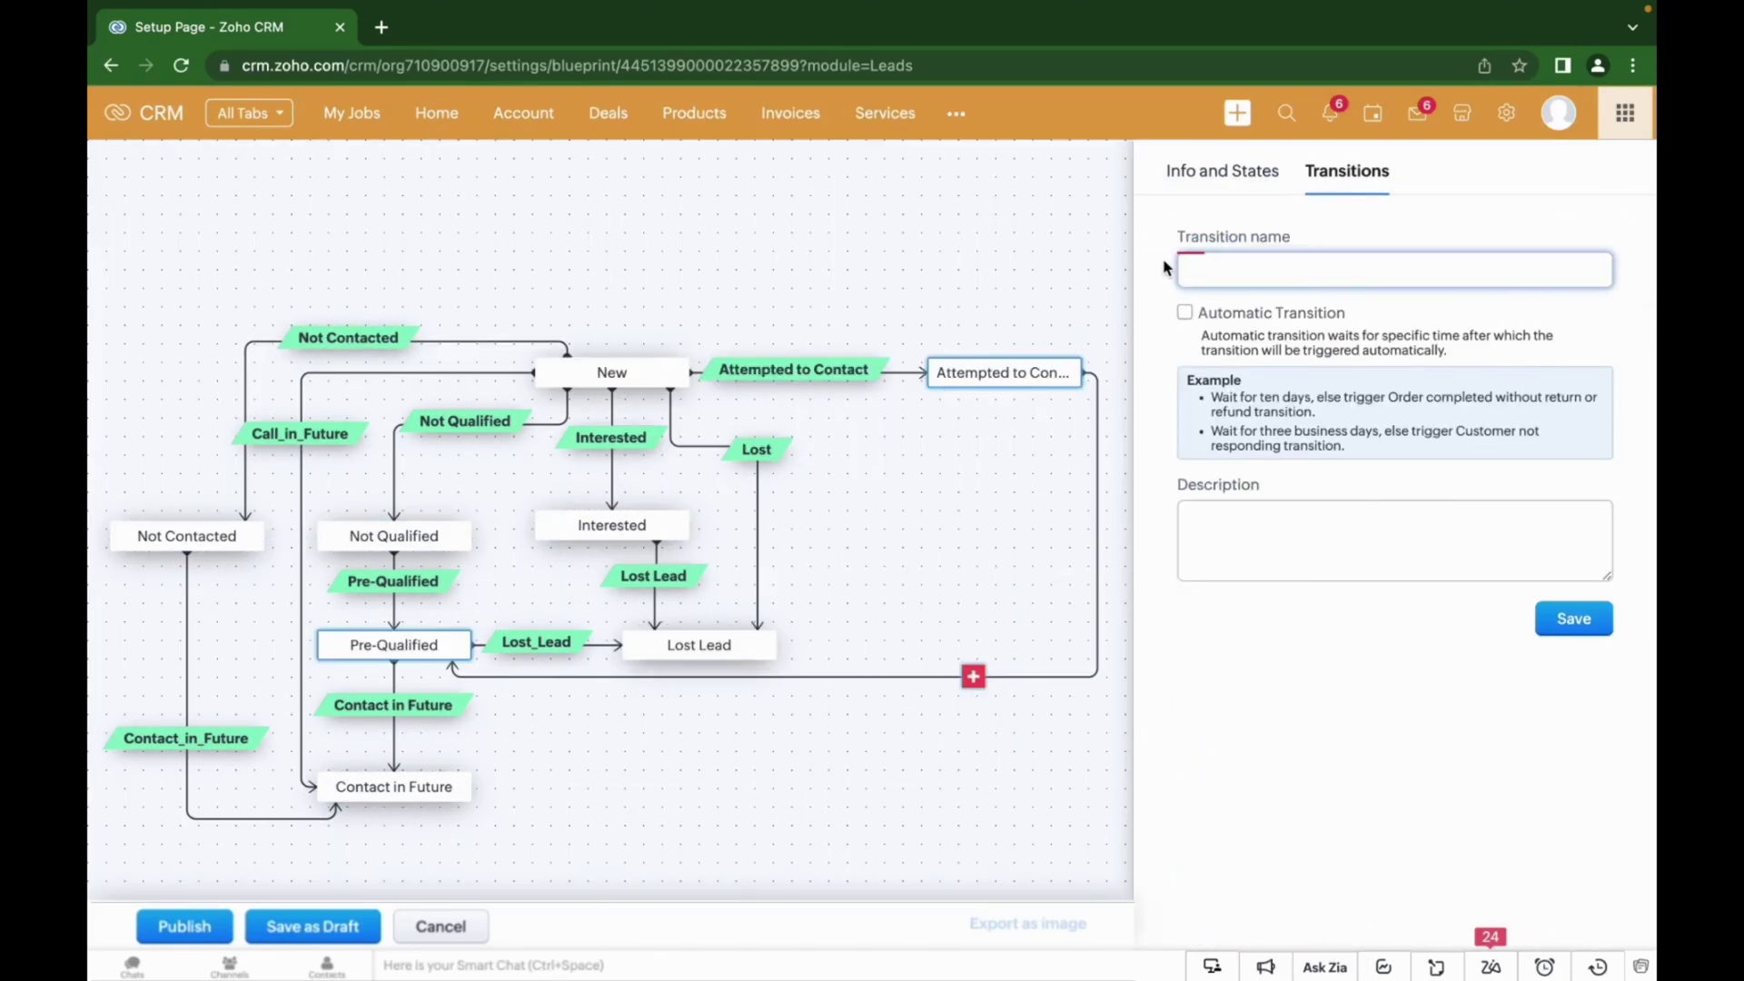
click(1324, 820)
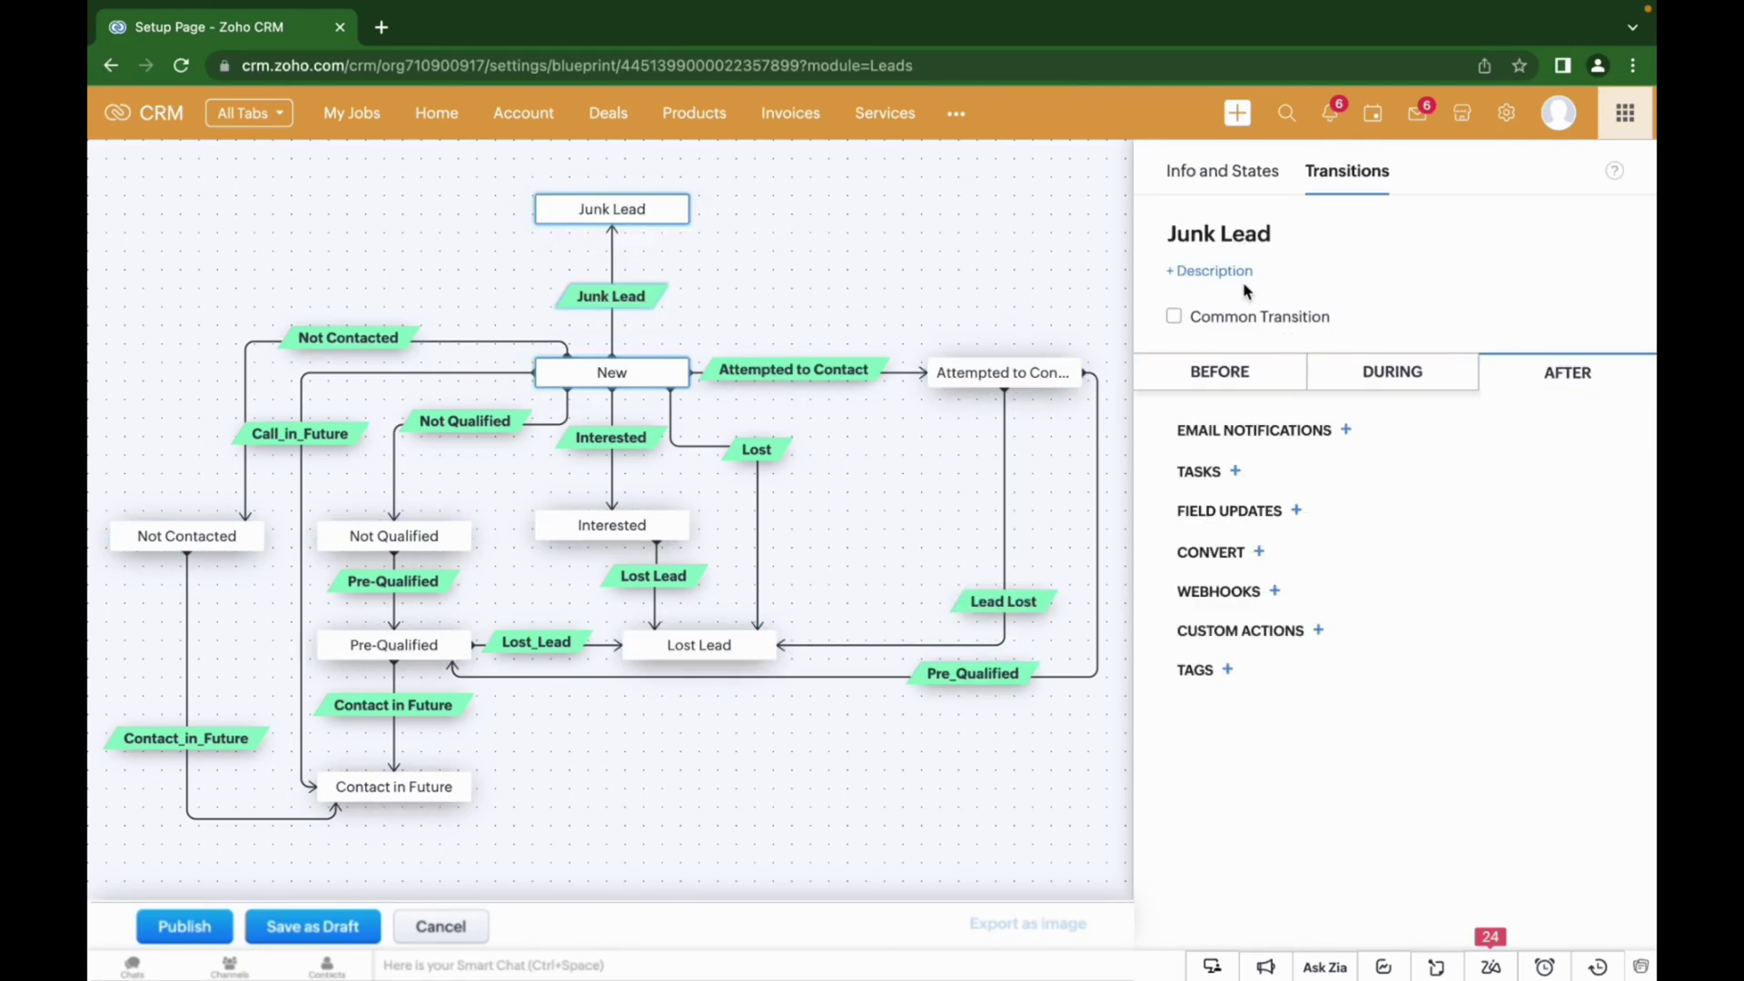
Step: Connect Not Contacted to Junk Lead and save the transition's Email task
drag(205, 516, 461, 220)
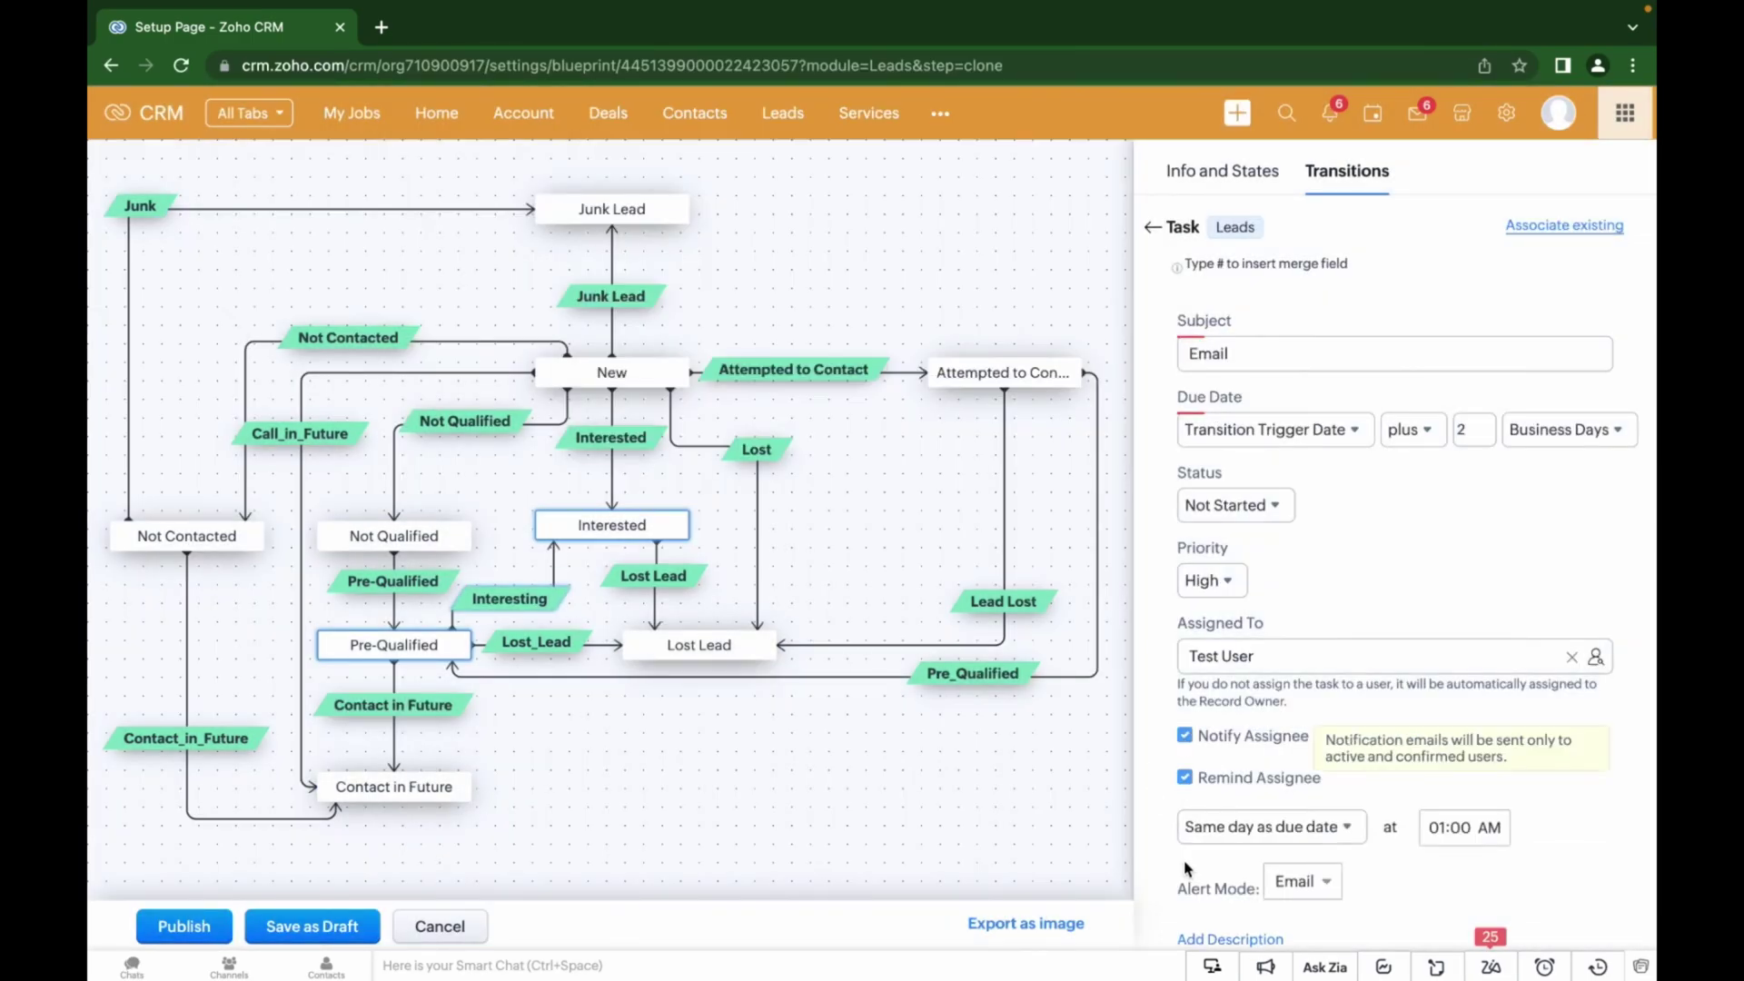
scroll(1185, 869, down, 2)
click(1554, 904)
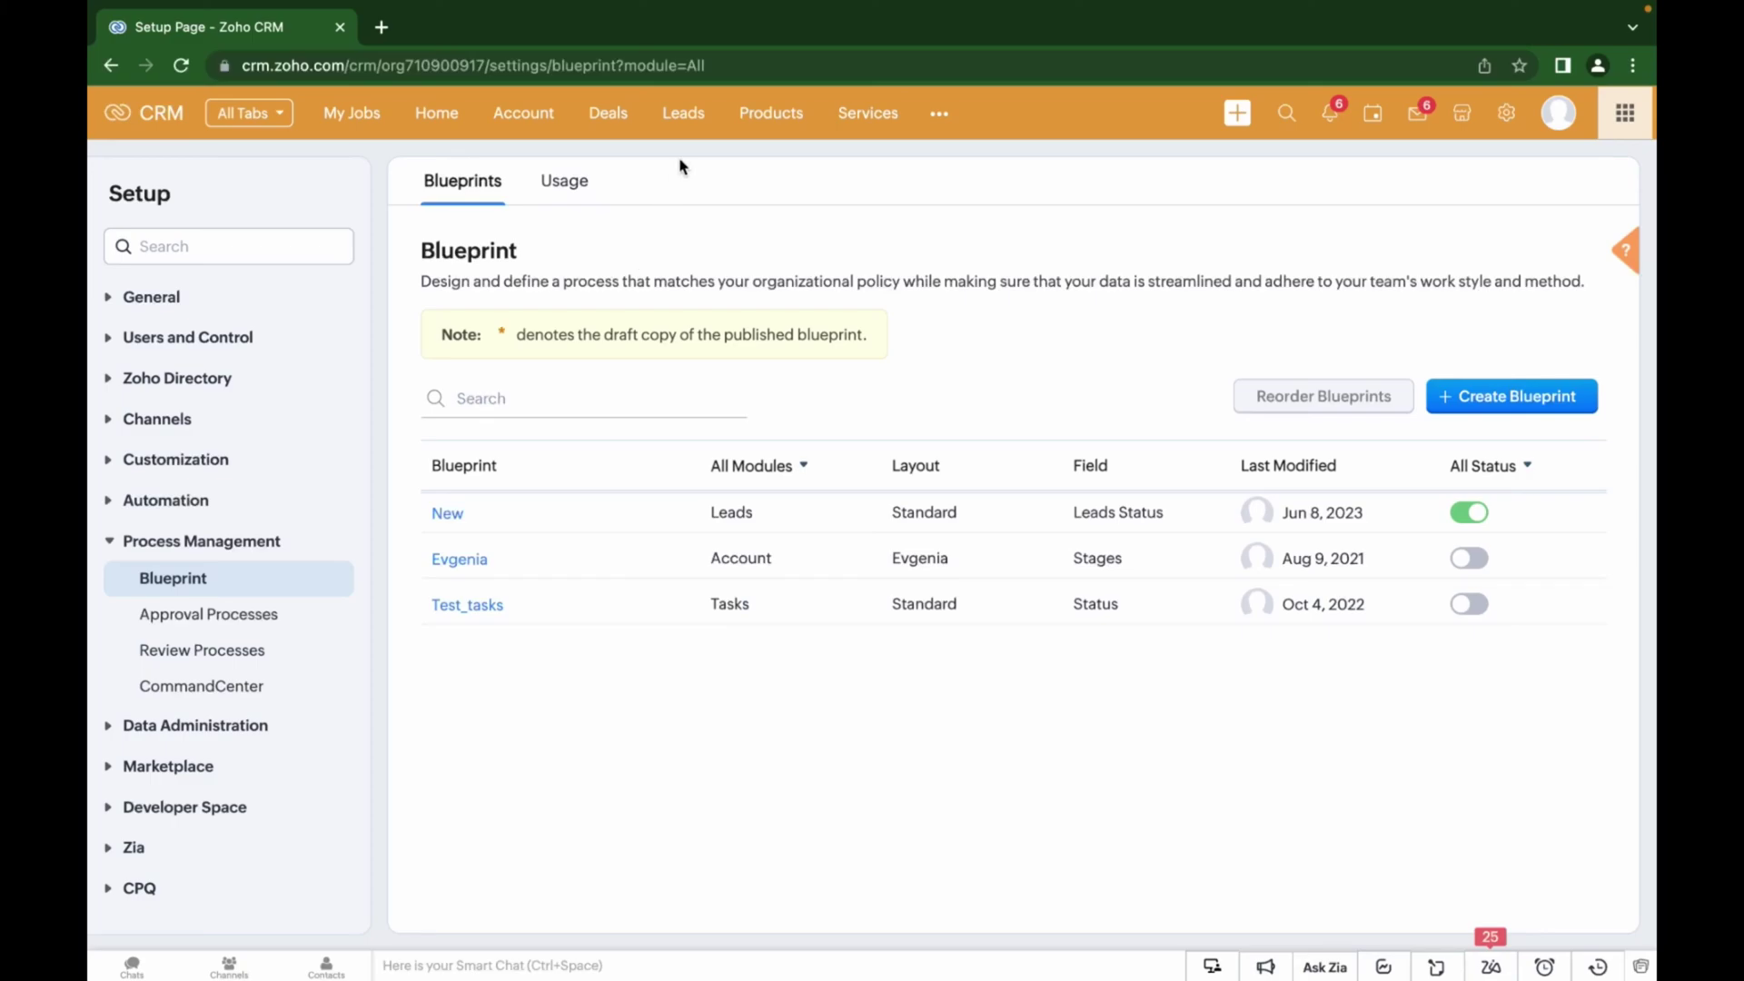
Step: Create and save a lead with last name Test_A and company Test_N
click(683, 113)
click(1331, 179)
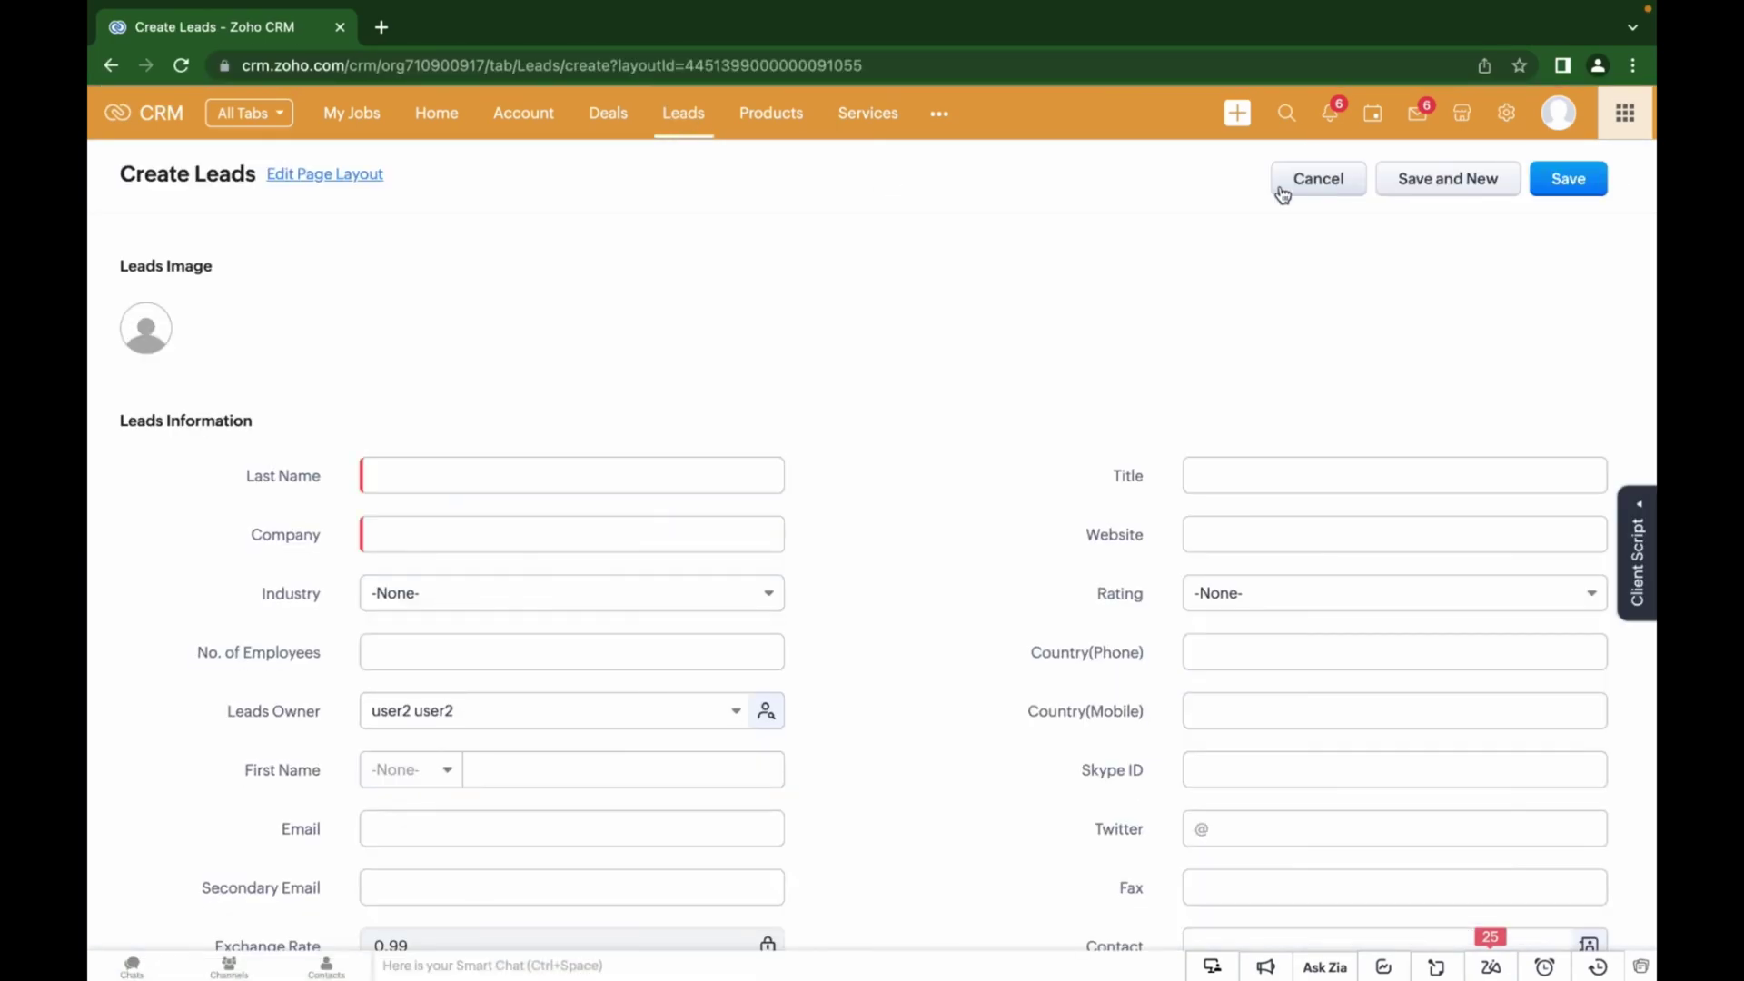
click(693, 474)
text(Test_A)
click(716, 533)
text(Test_N)
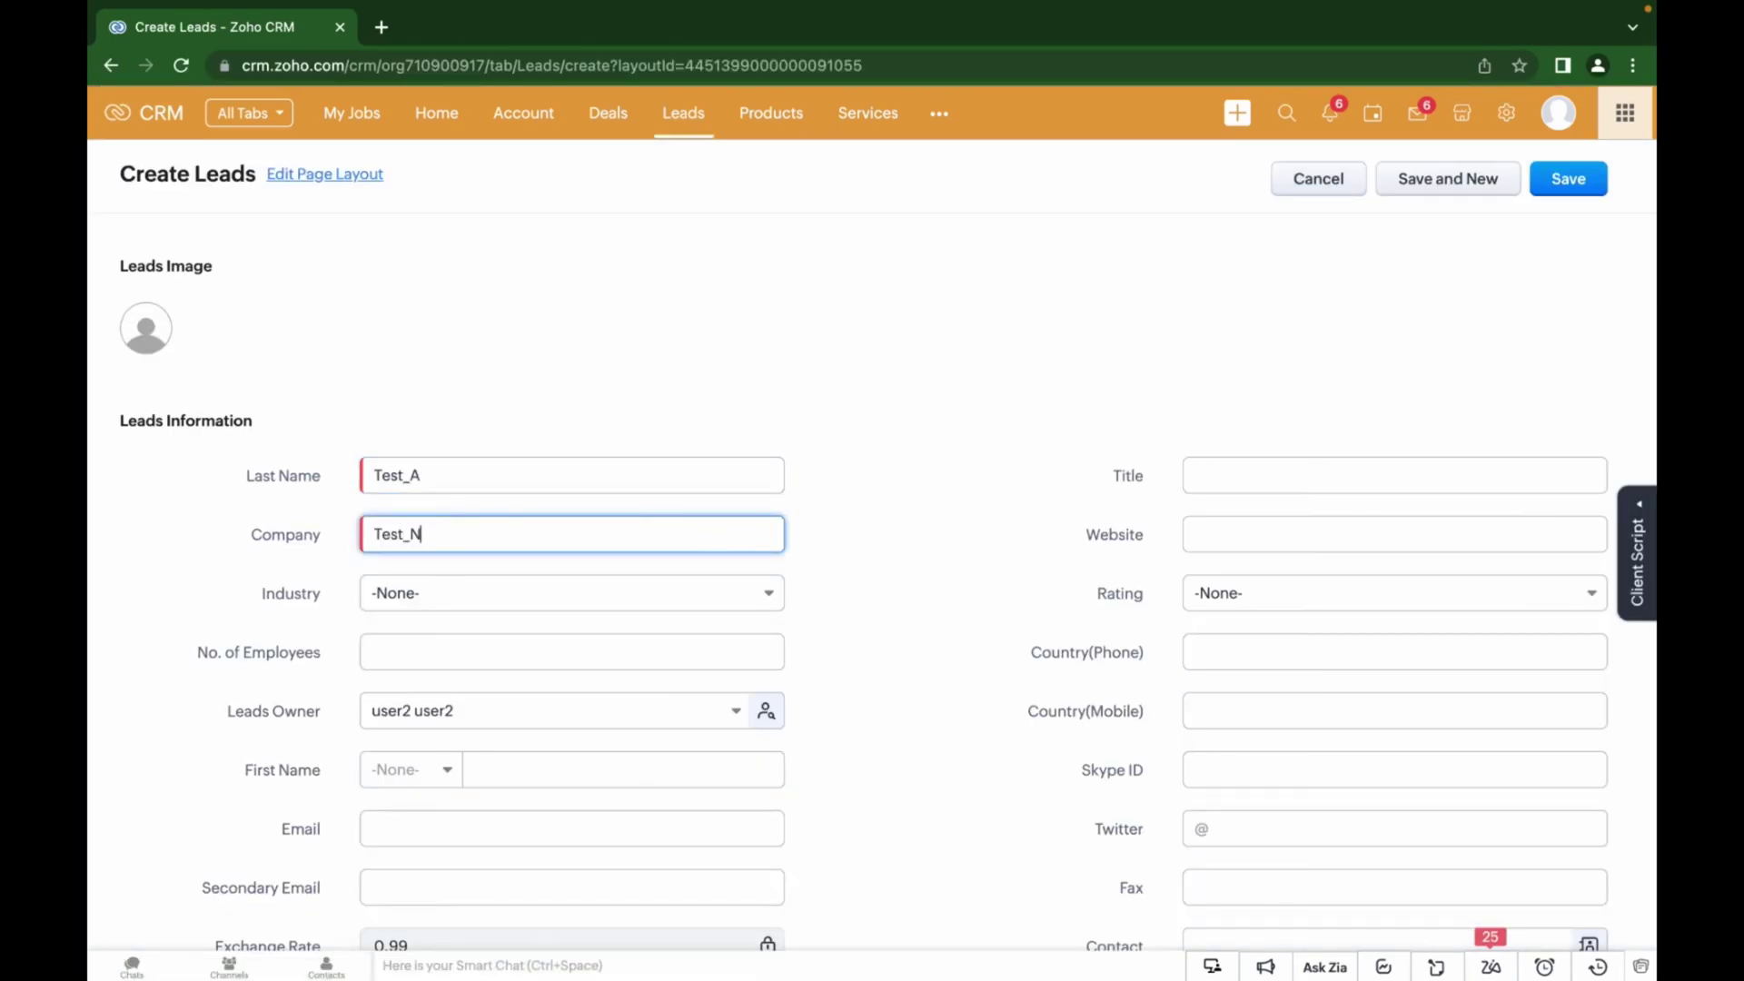
click(1547, 182)
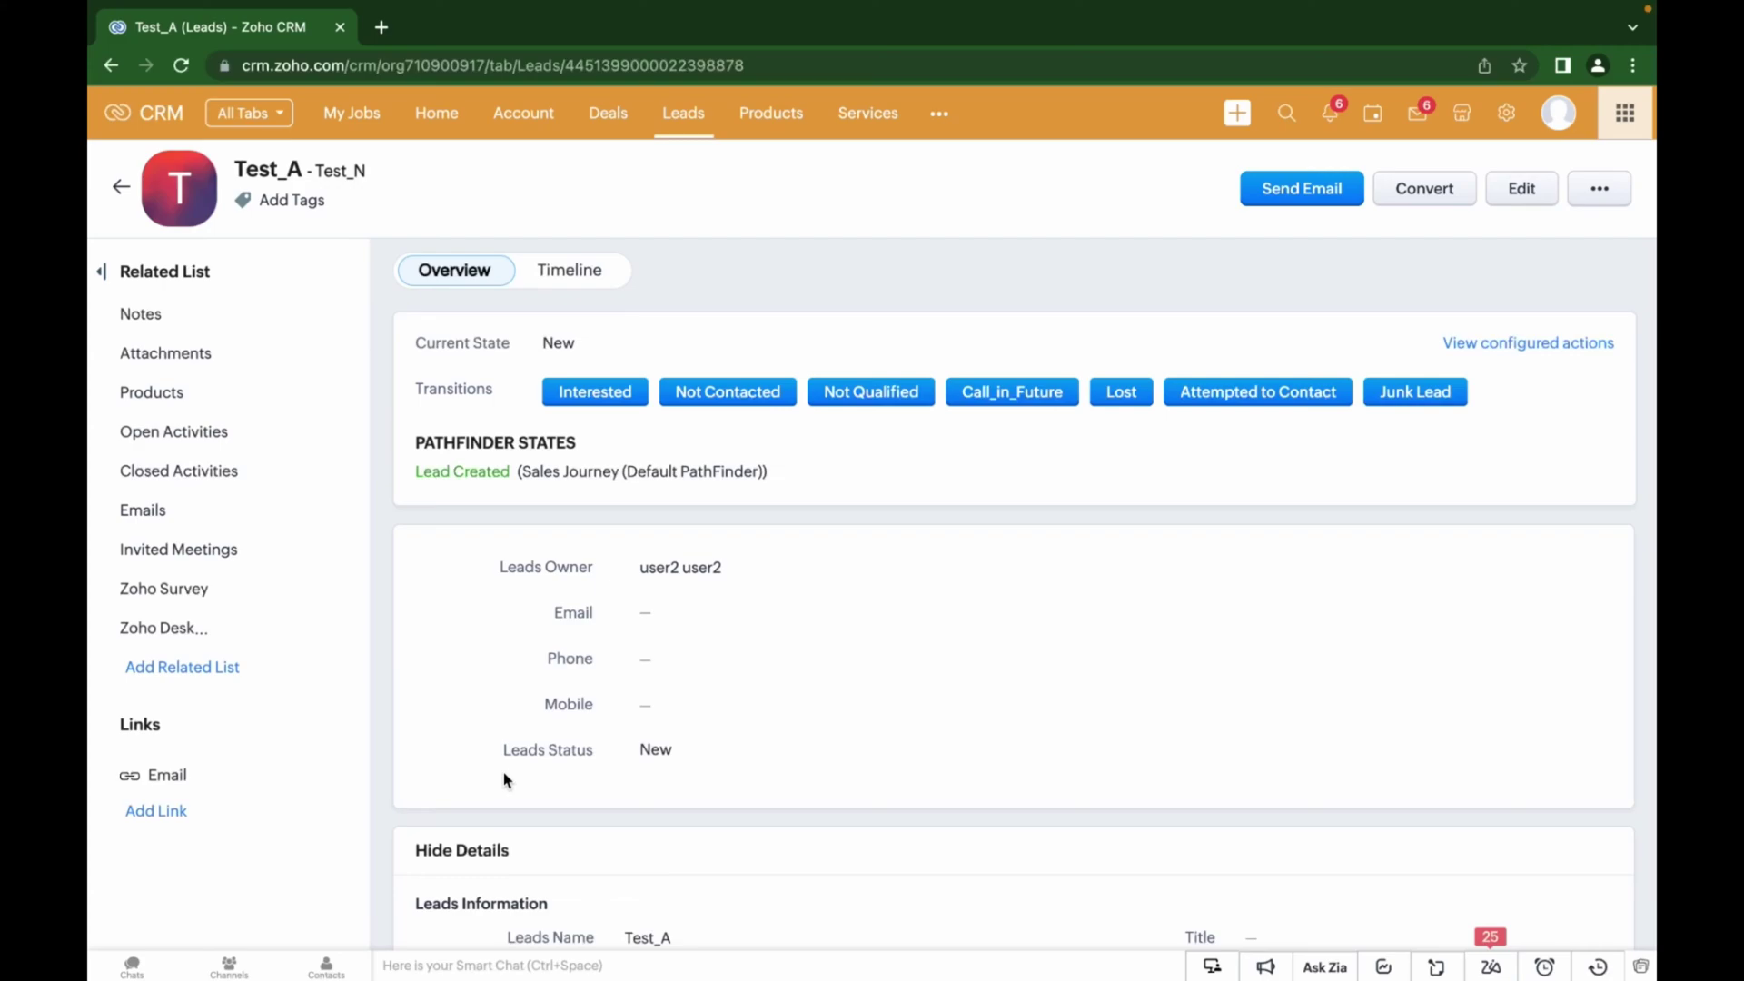
Step: Run Test_A through Not Qualified, then Pre-Qualified, saving the required transition notes
click(854, 400)
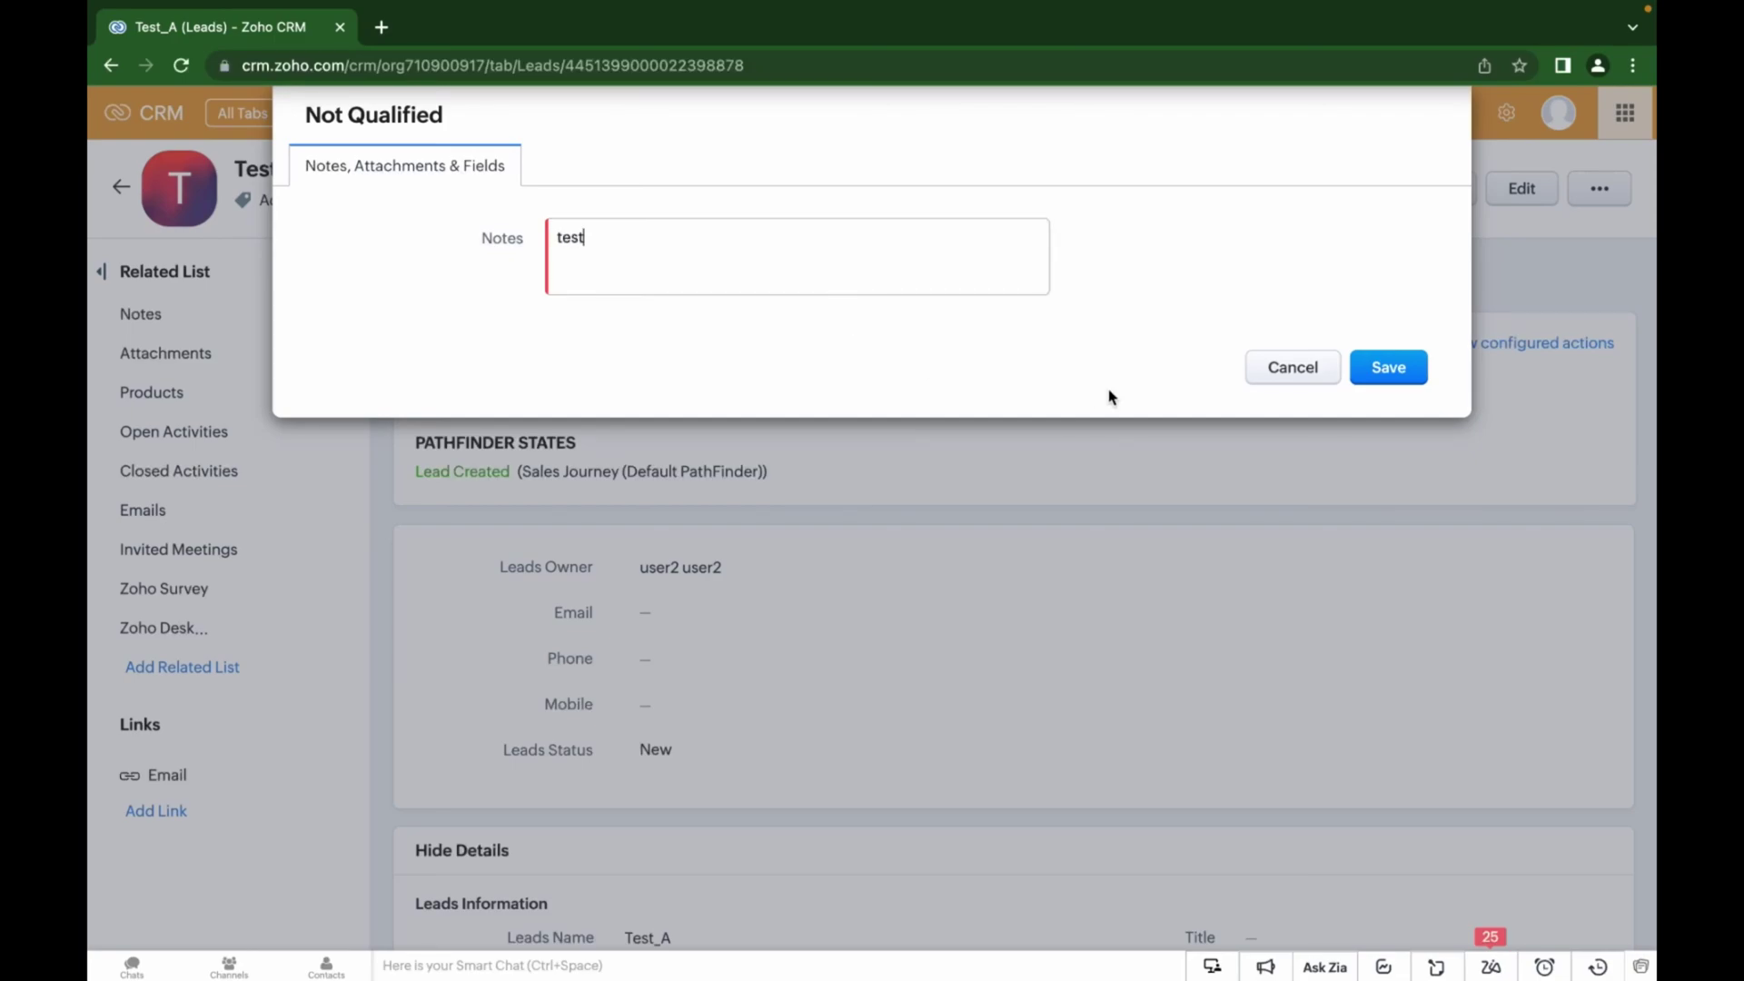
click(1373, 371)
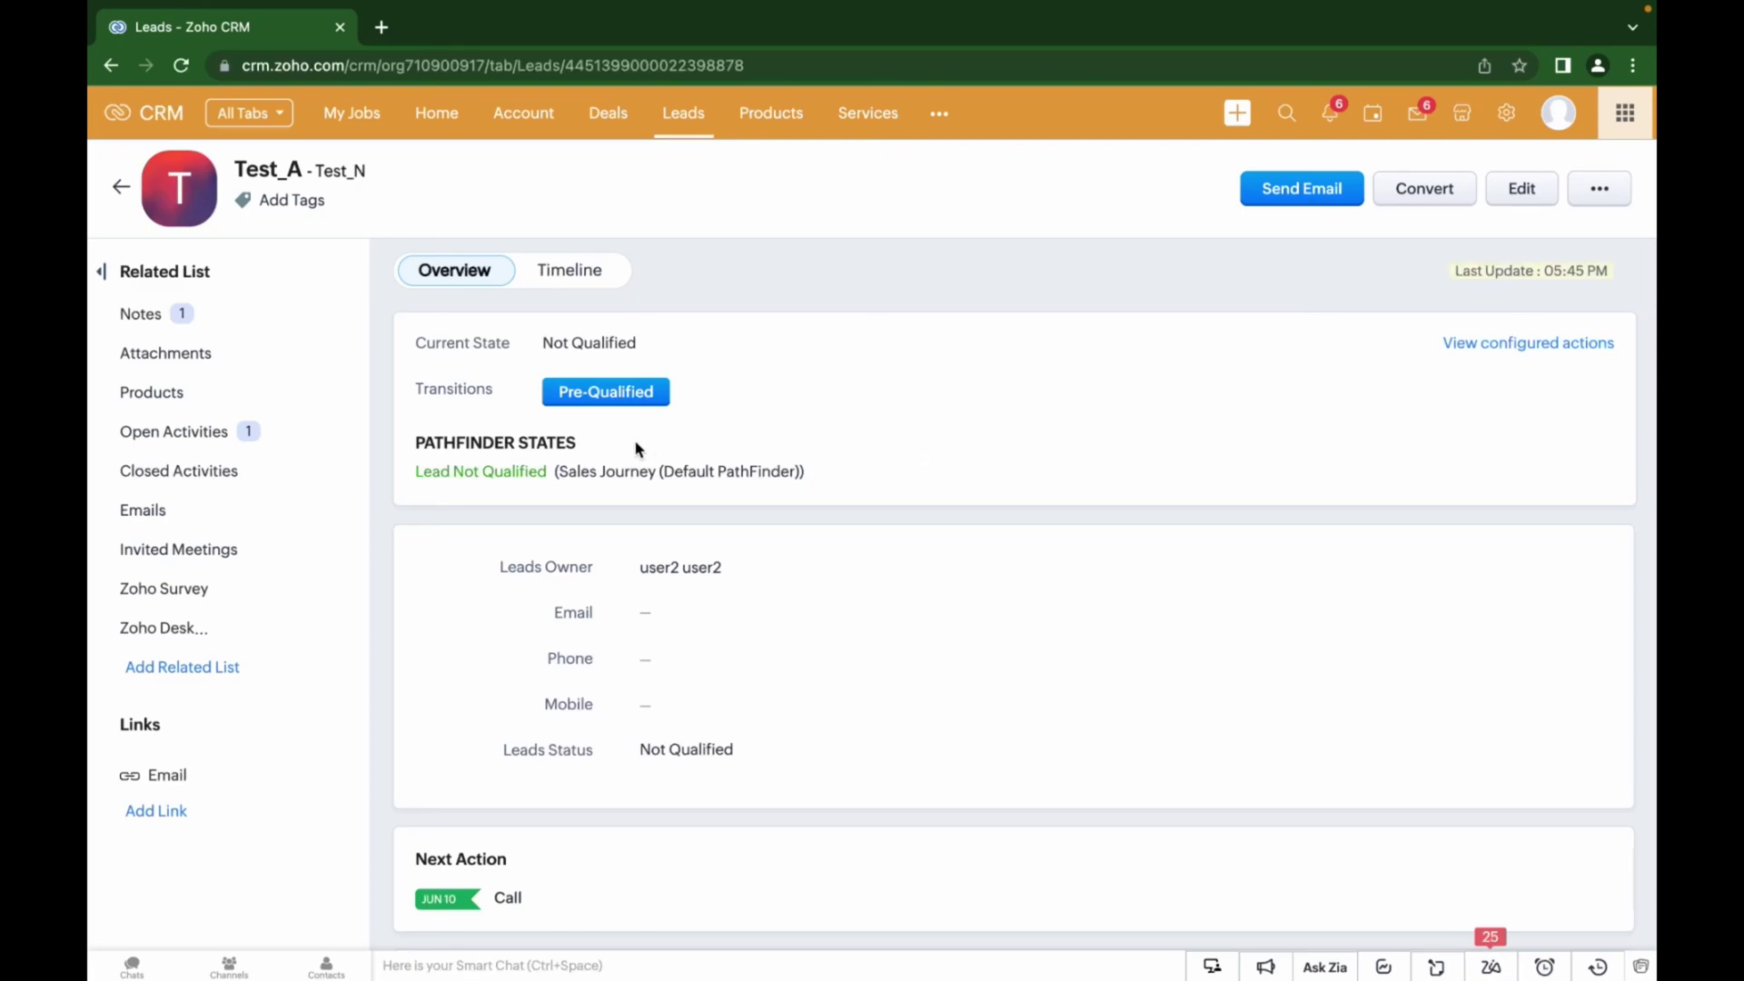
click(585, 393)
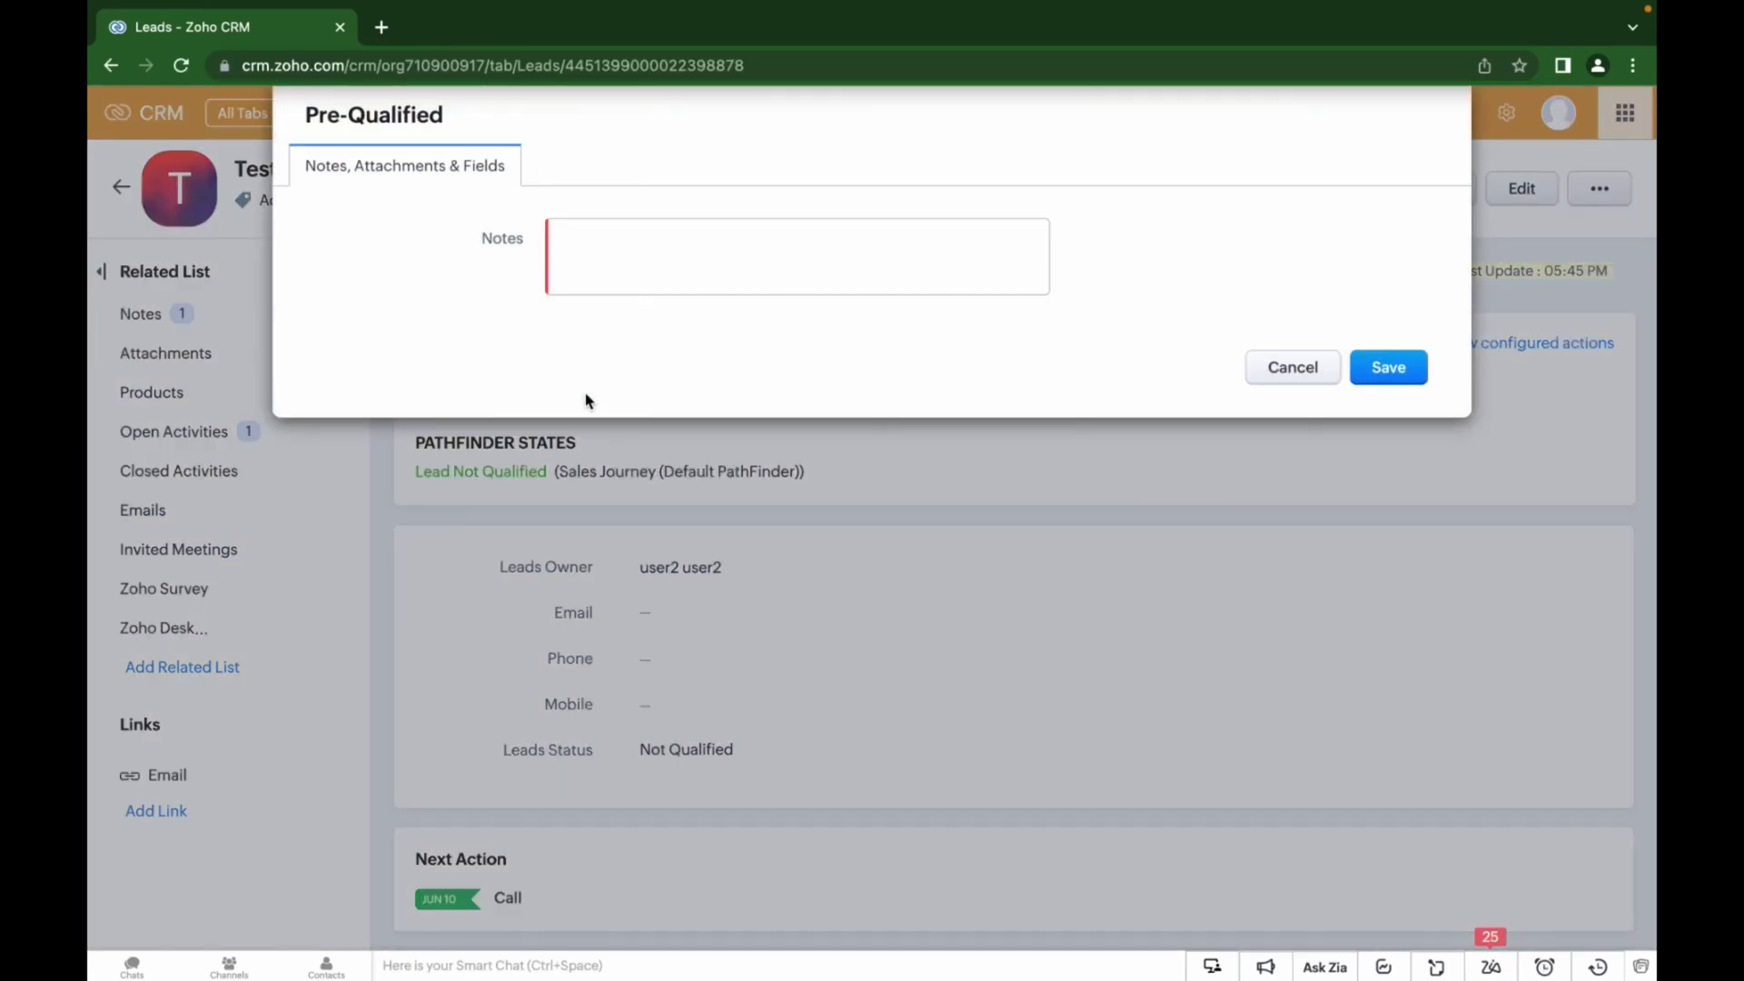
click(585, 298)
click(1372, 376)
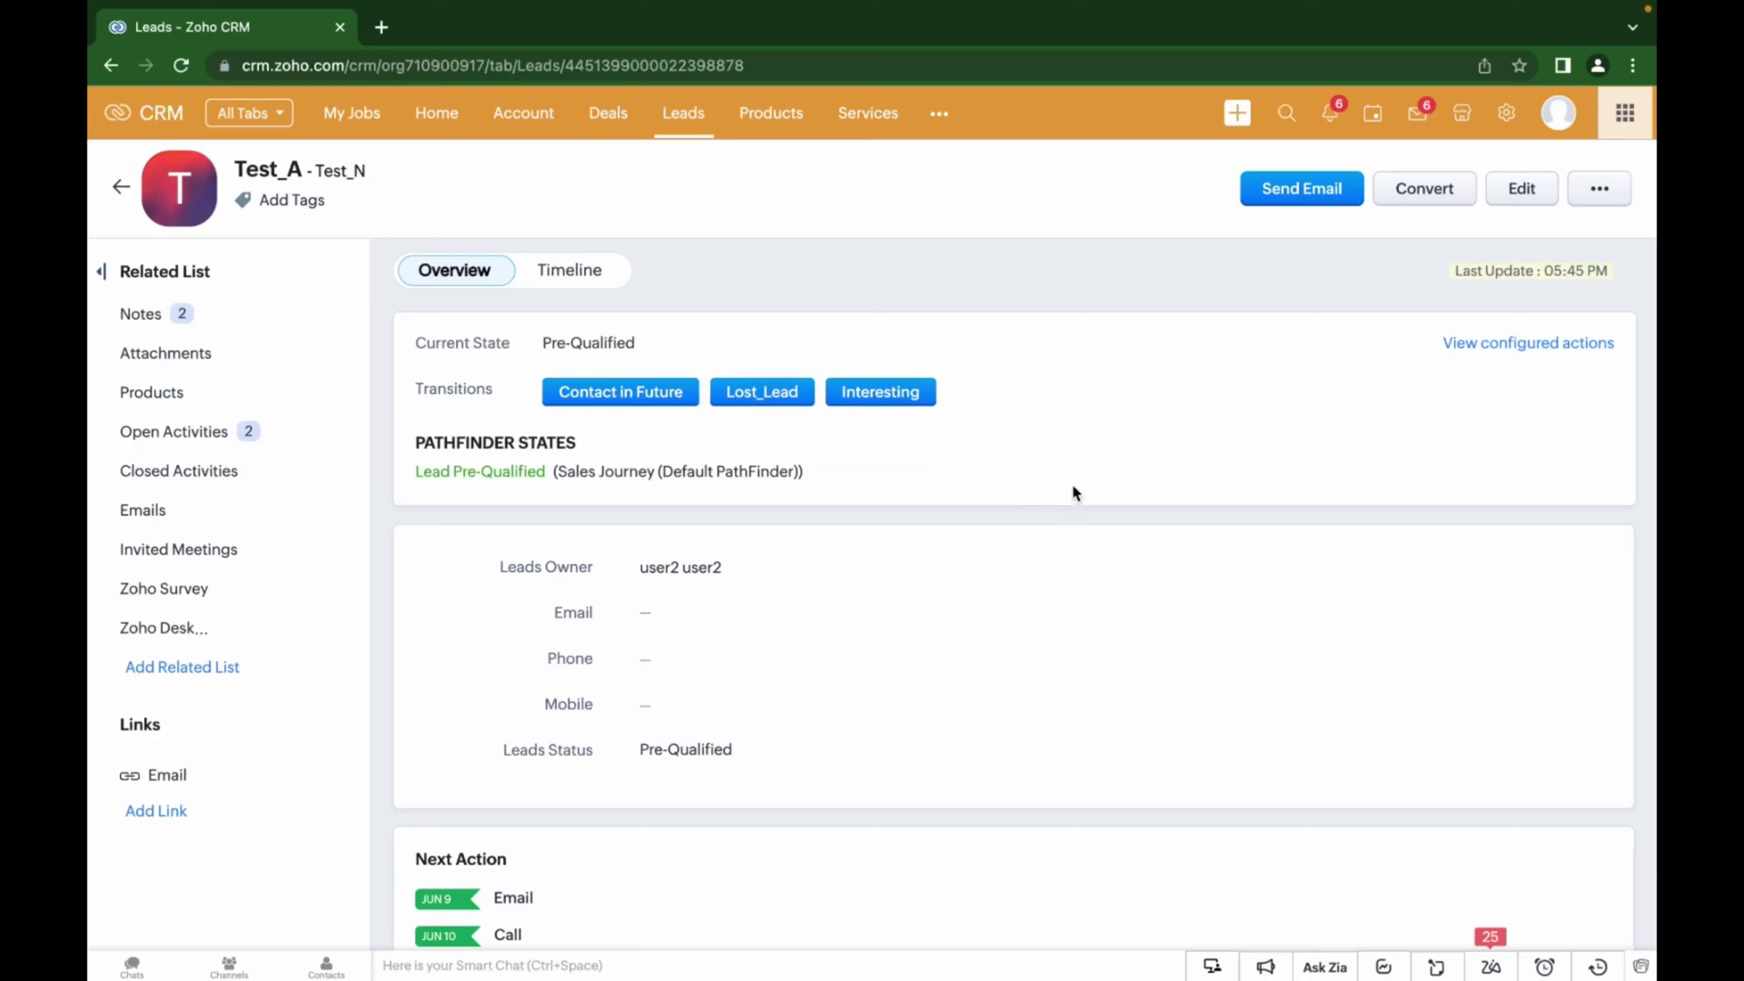
Step: Start converting Test_A with a new deal, cancel it, and go to Setup
click(1403, 193)
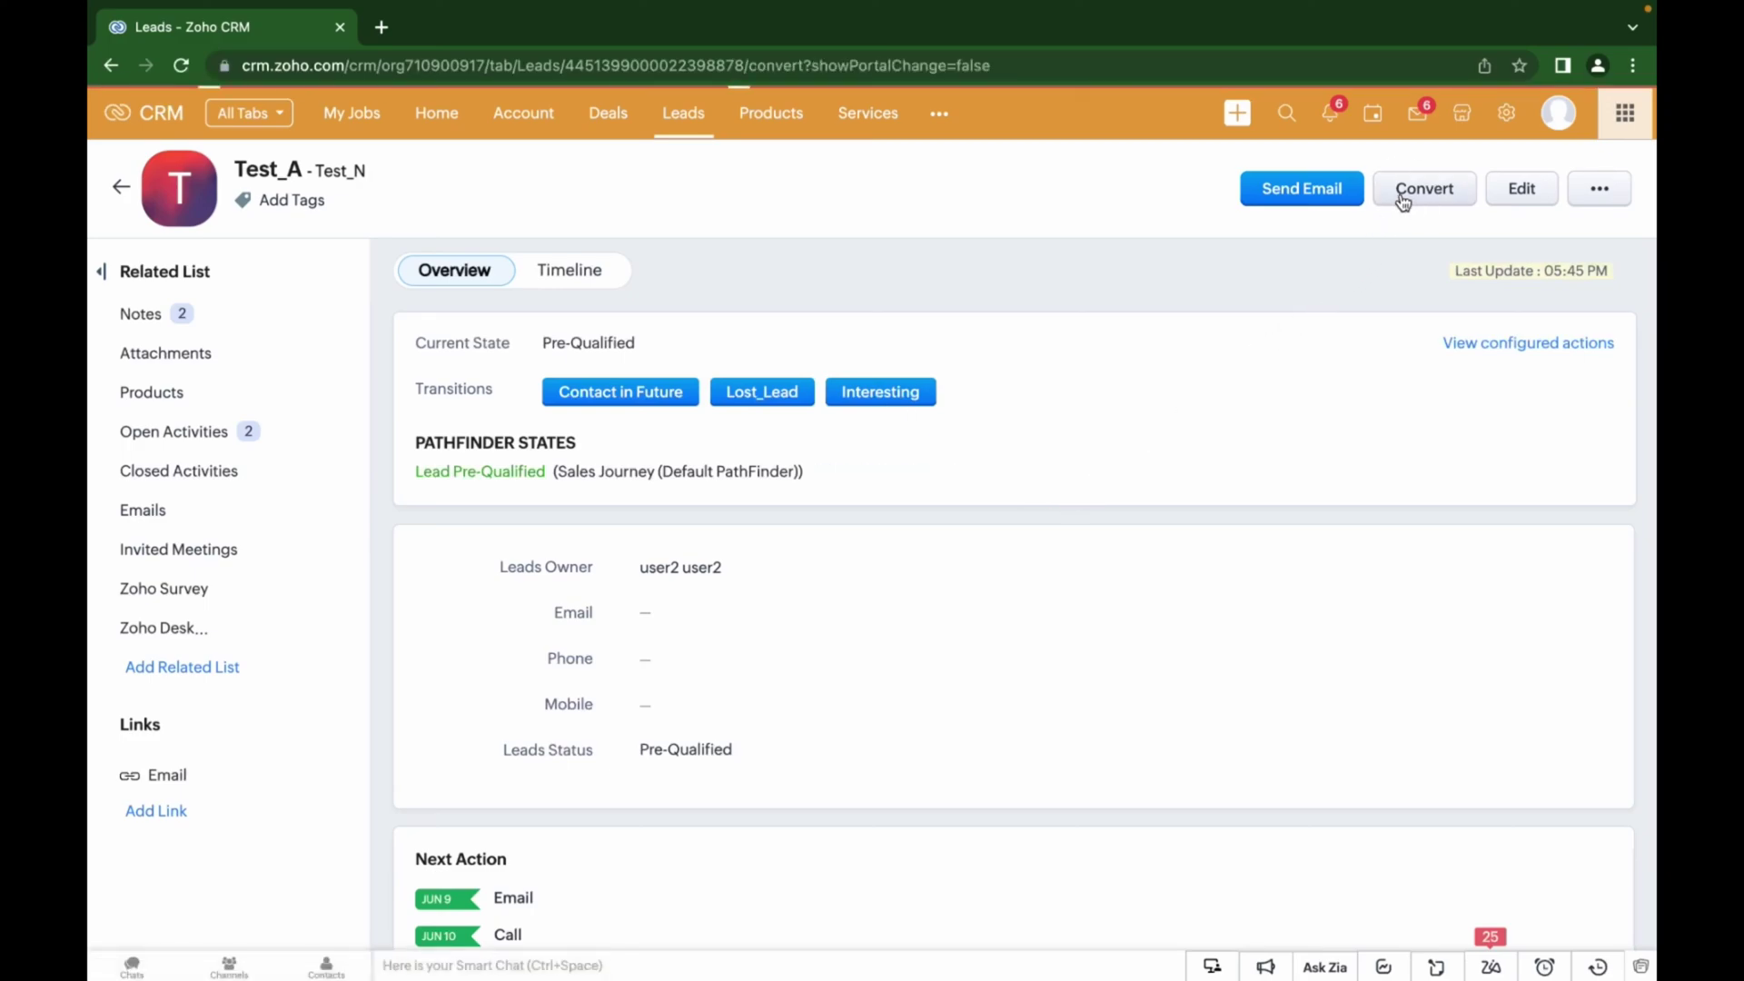
click(127, 343)
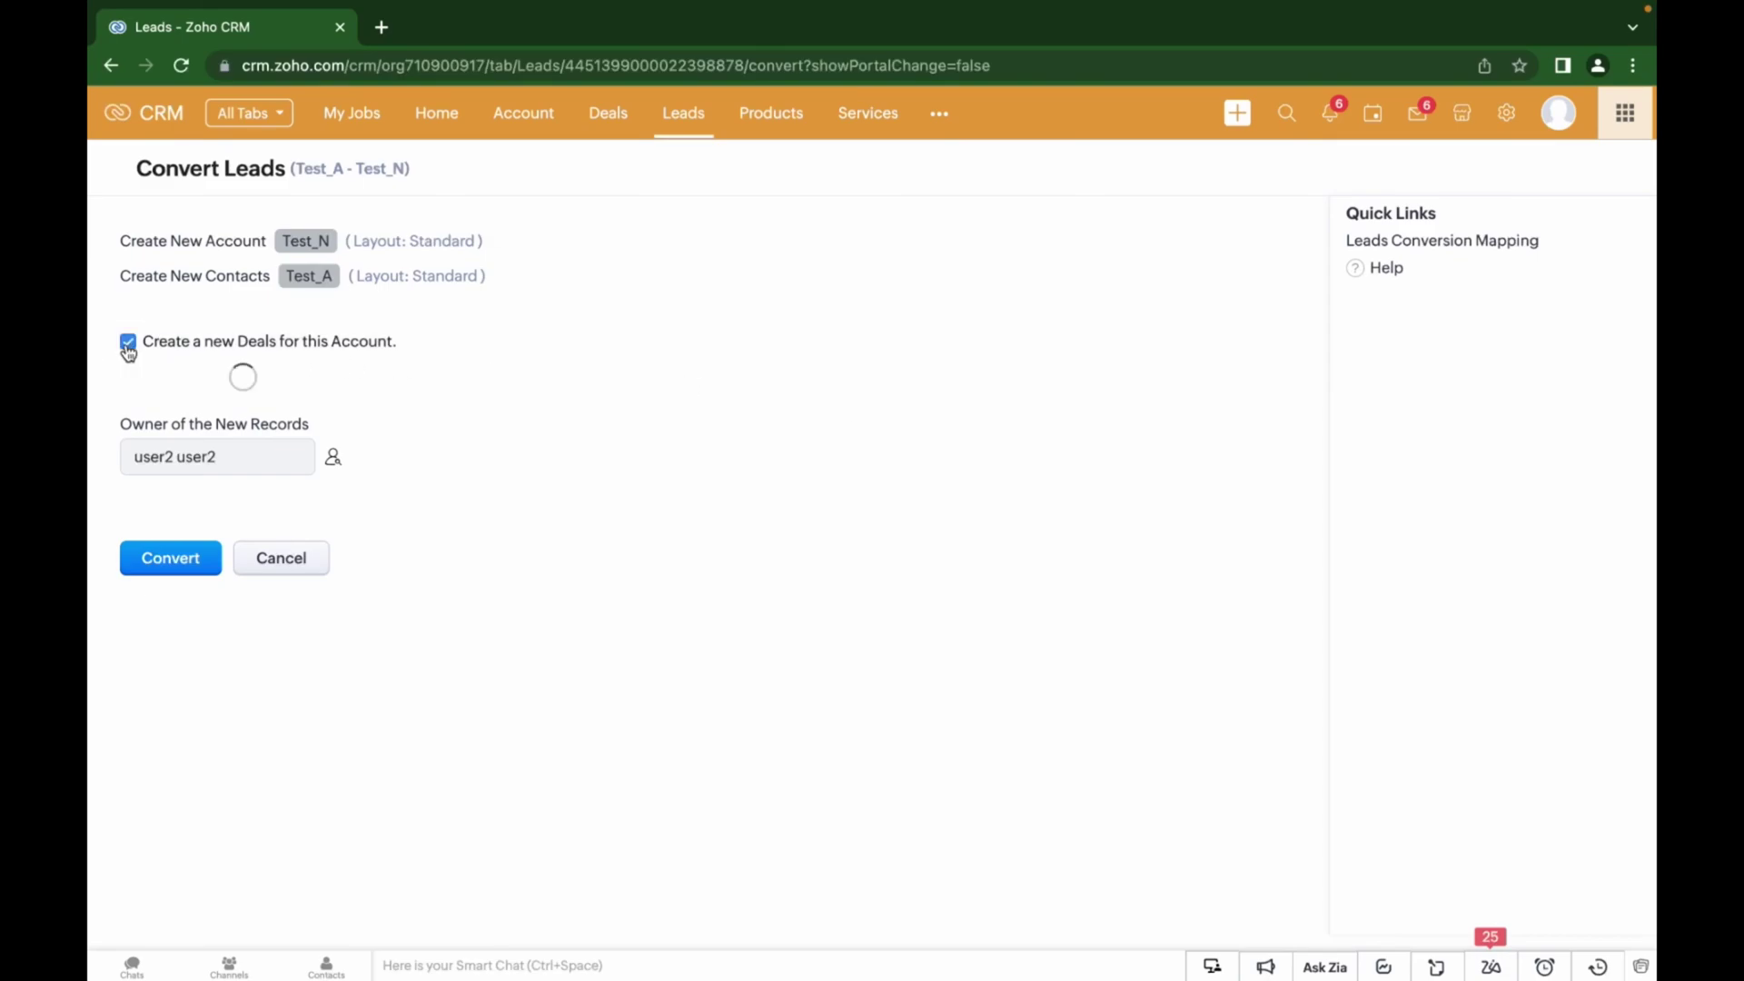
click(281, 874)
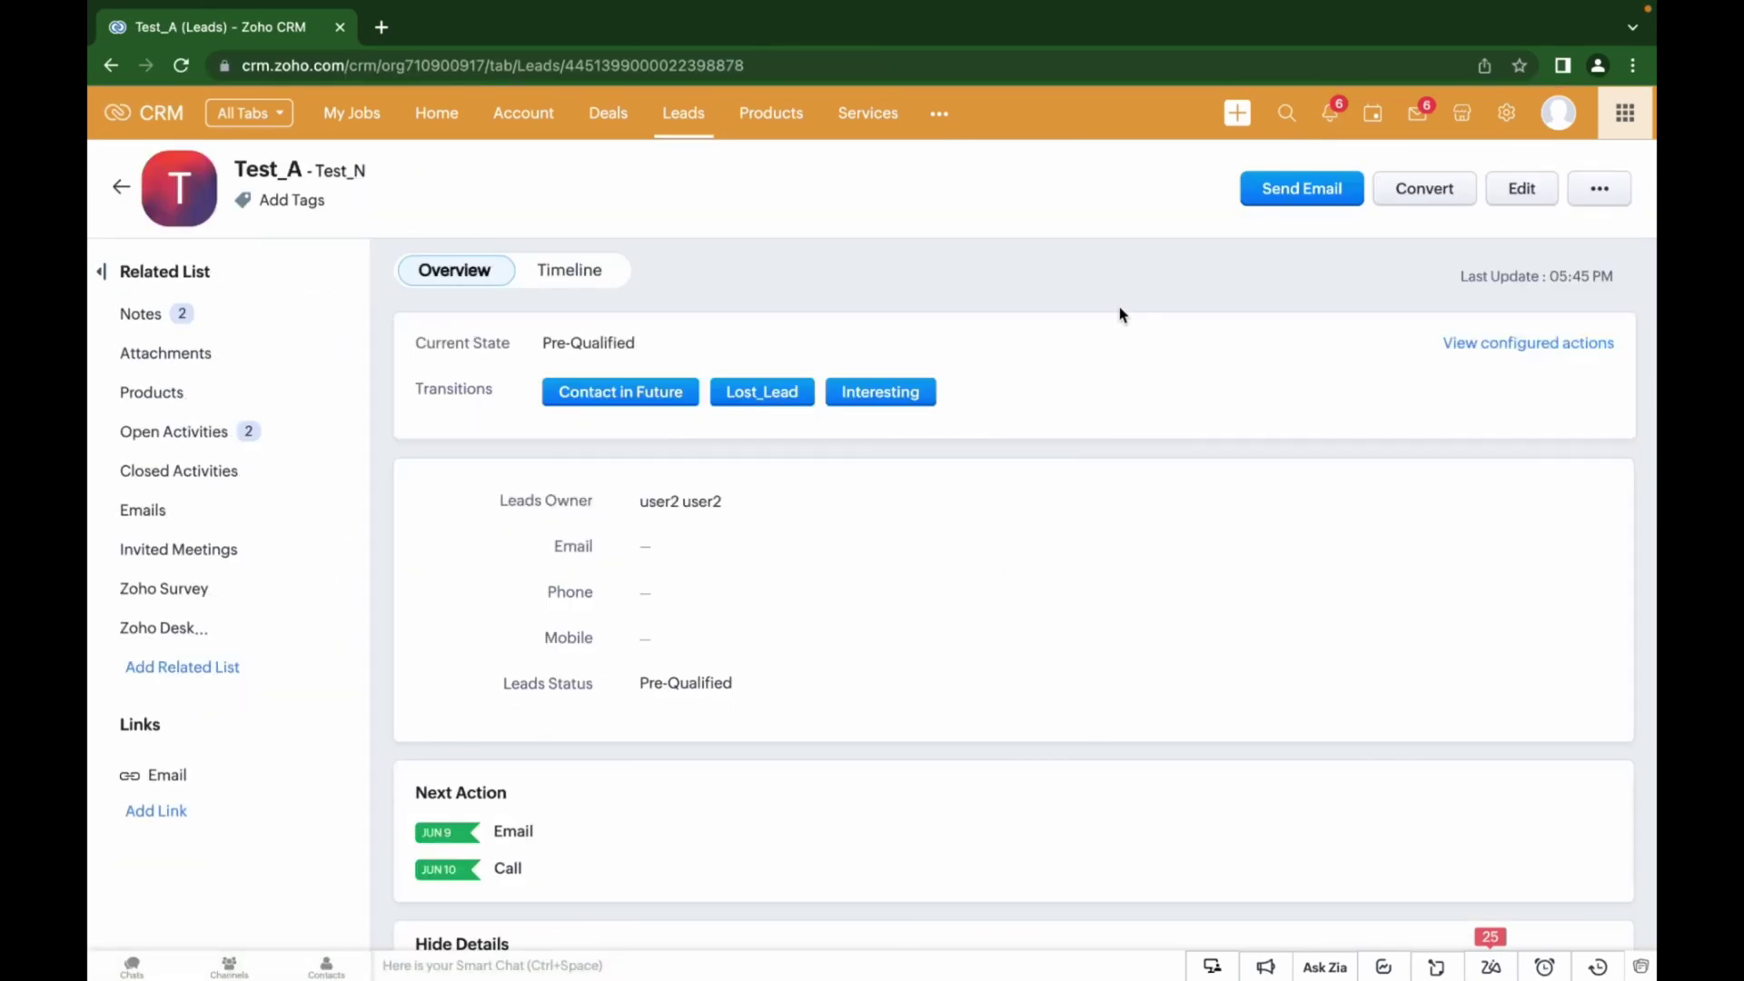
click(1506, 112)
Step: Create a new Leads workflow rule named Lead_Interested
click(238, 675)
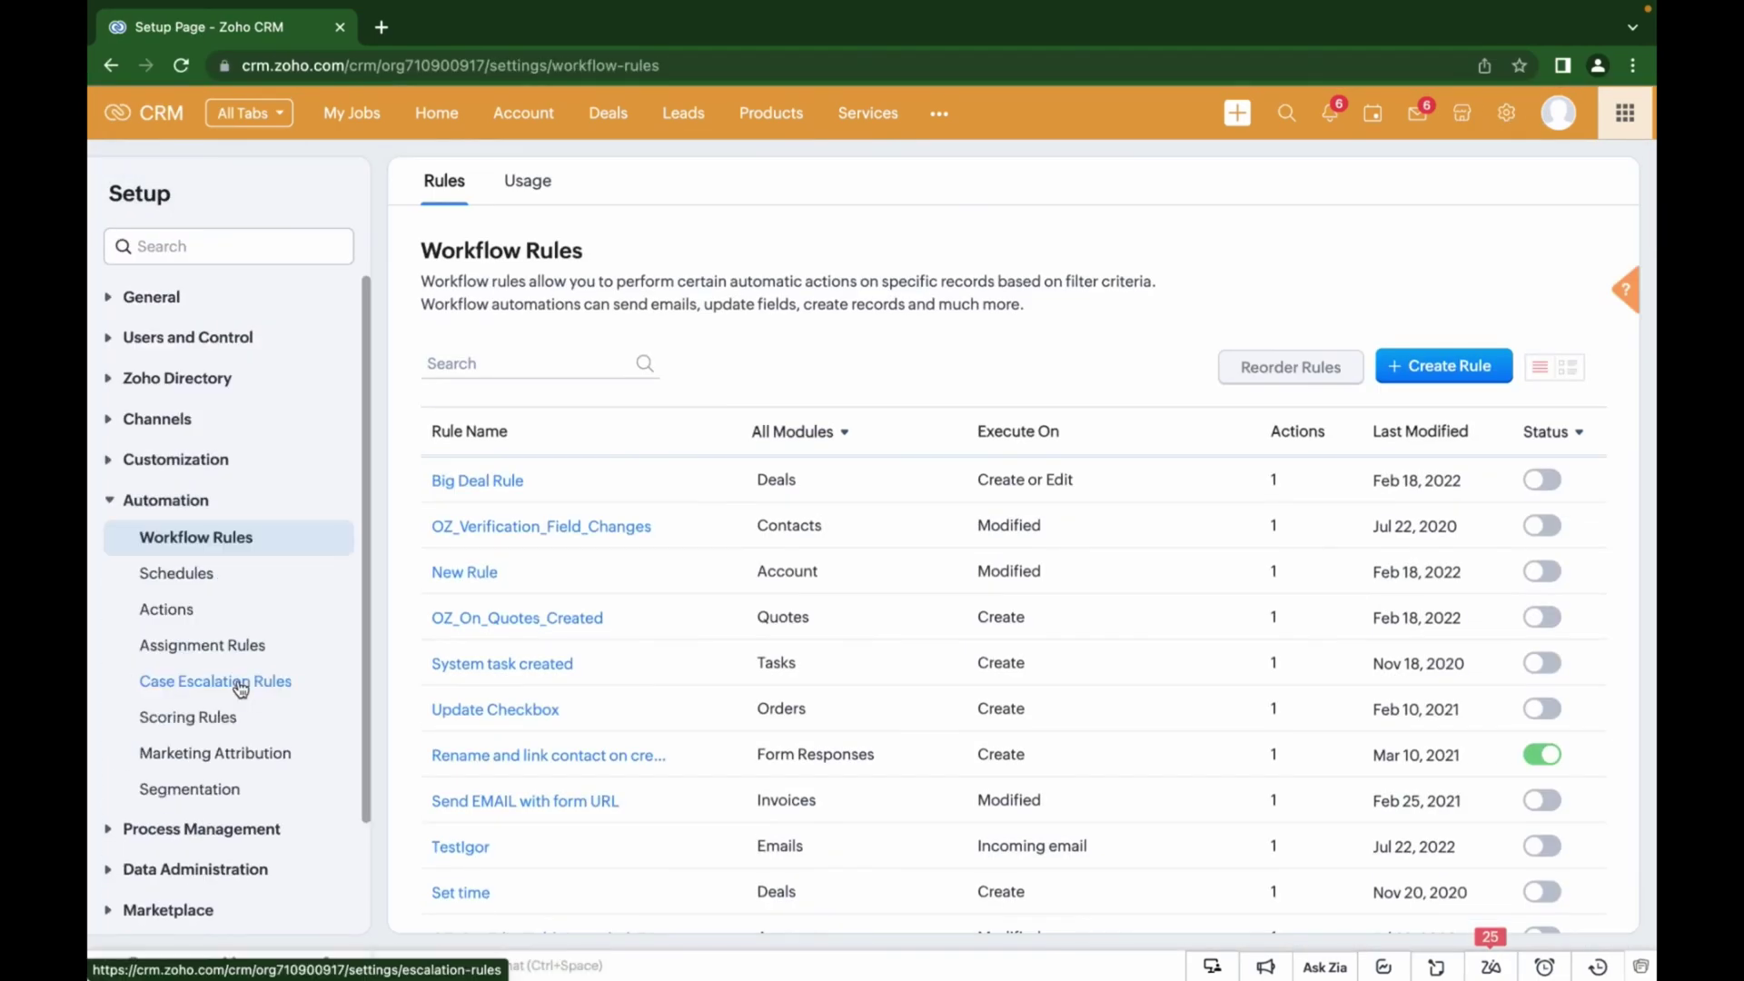
click(1398, 372)
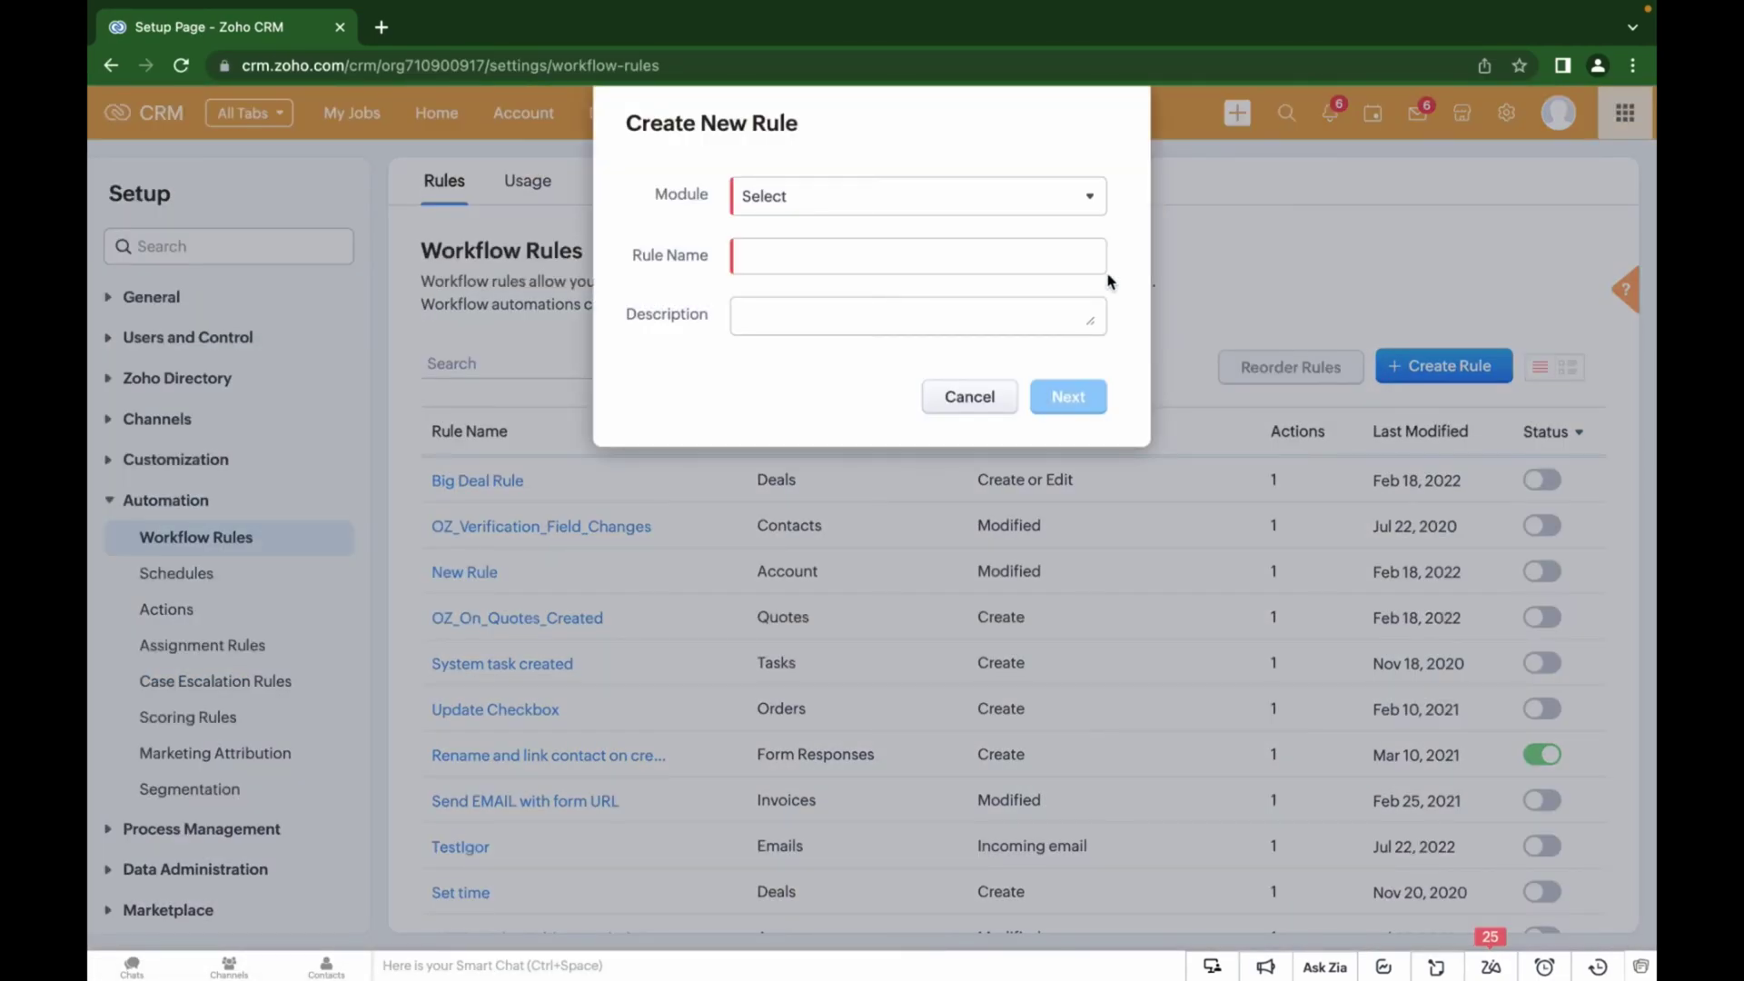
click(1014, 197)
click(922, 451)
click(894, 259)
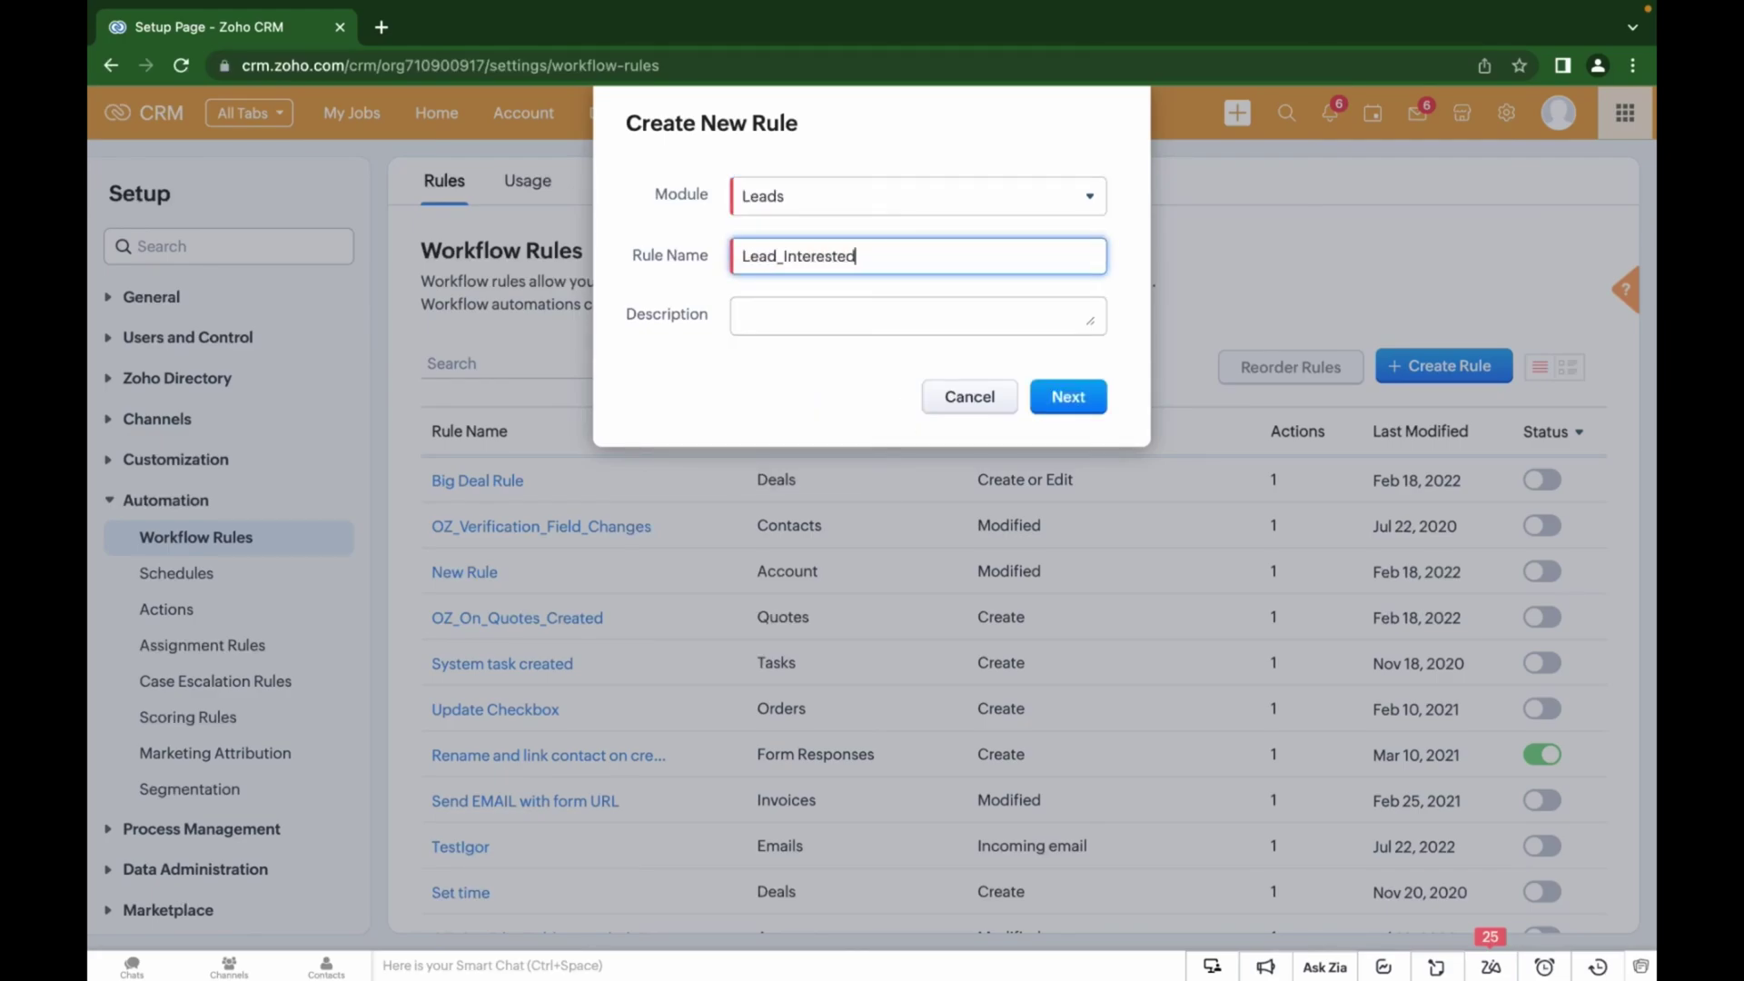
text(Lead_Interested)
click(1047, 407)
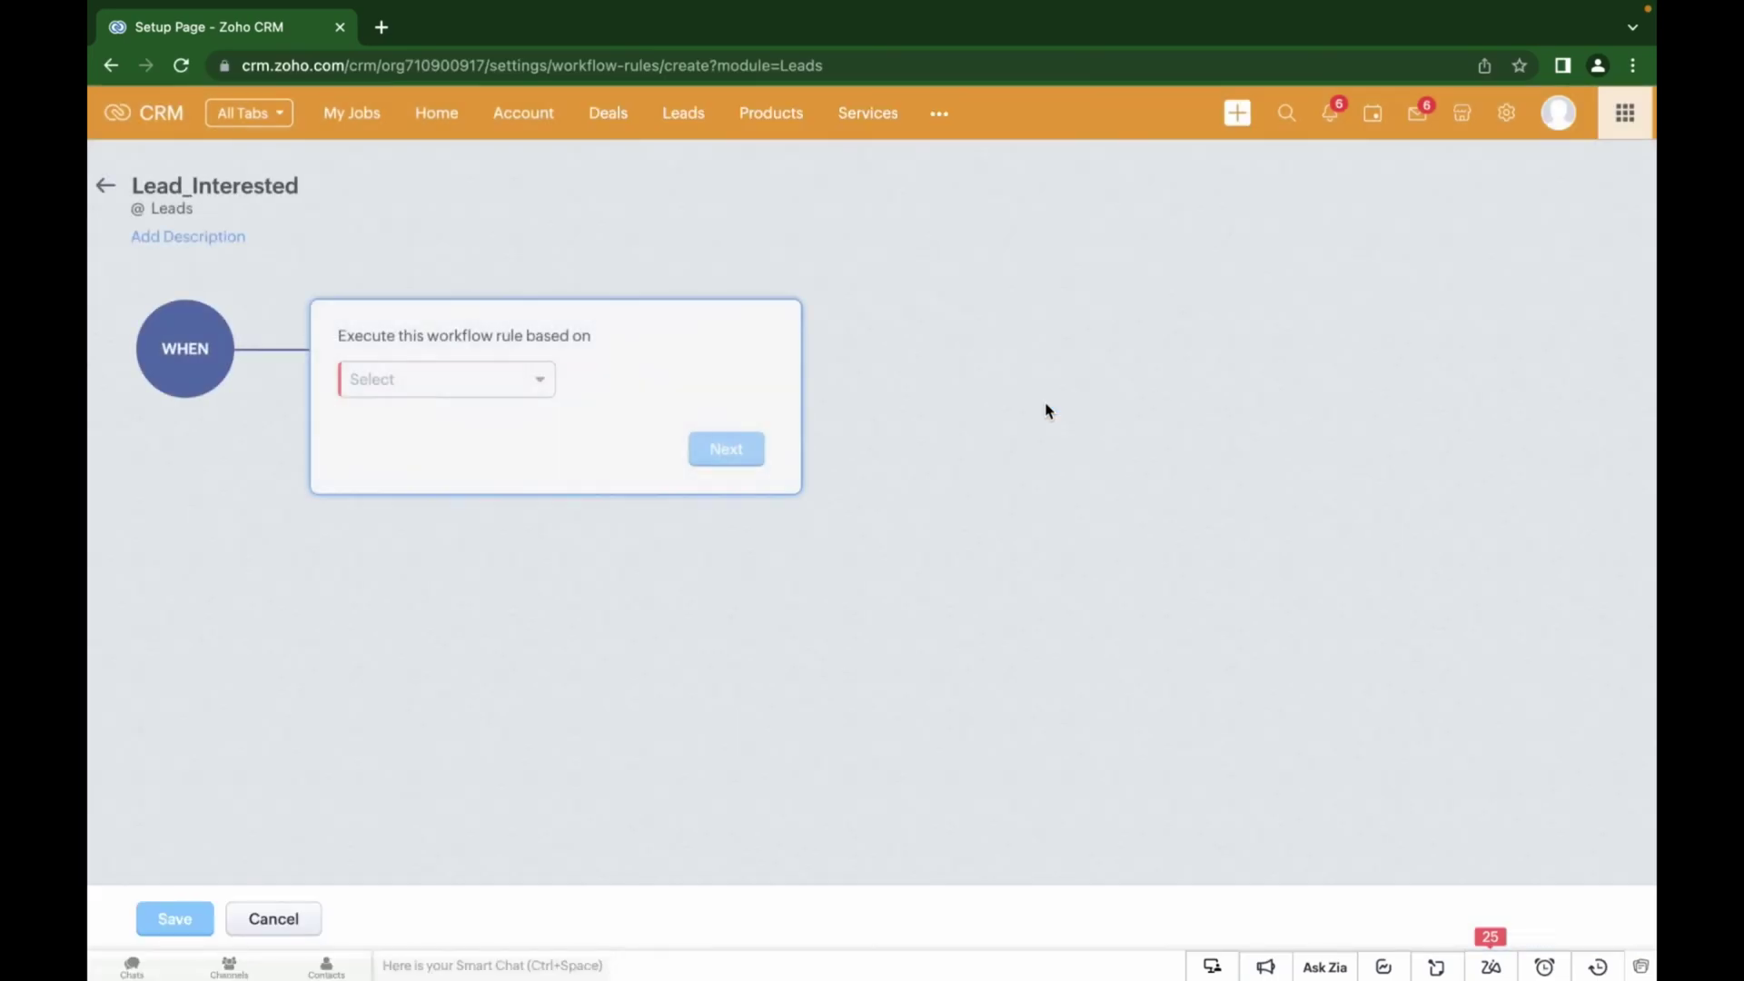
Step: Trigger the rule on record action Create or Edit
click(479, 390)
click(479, 420)
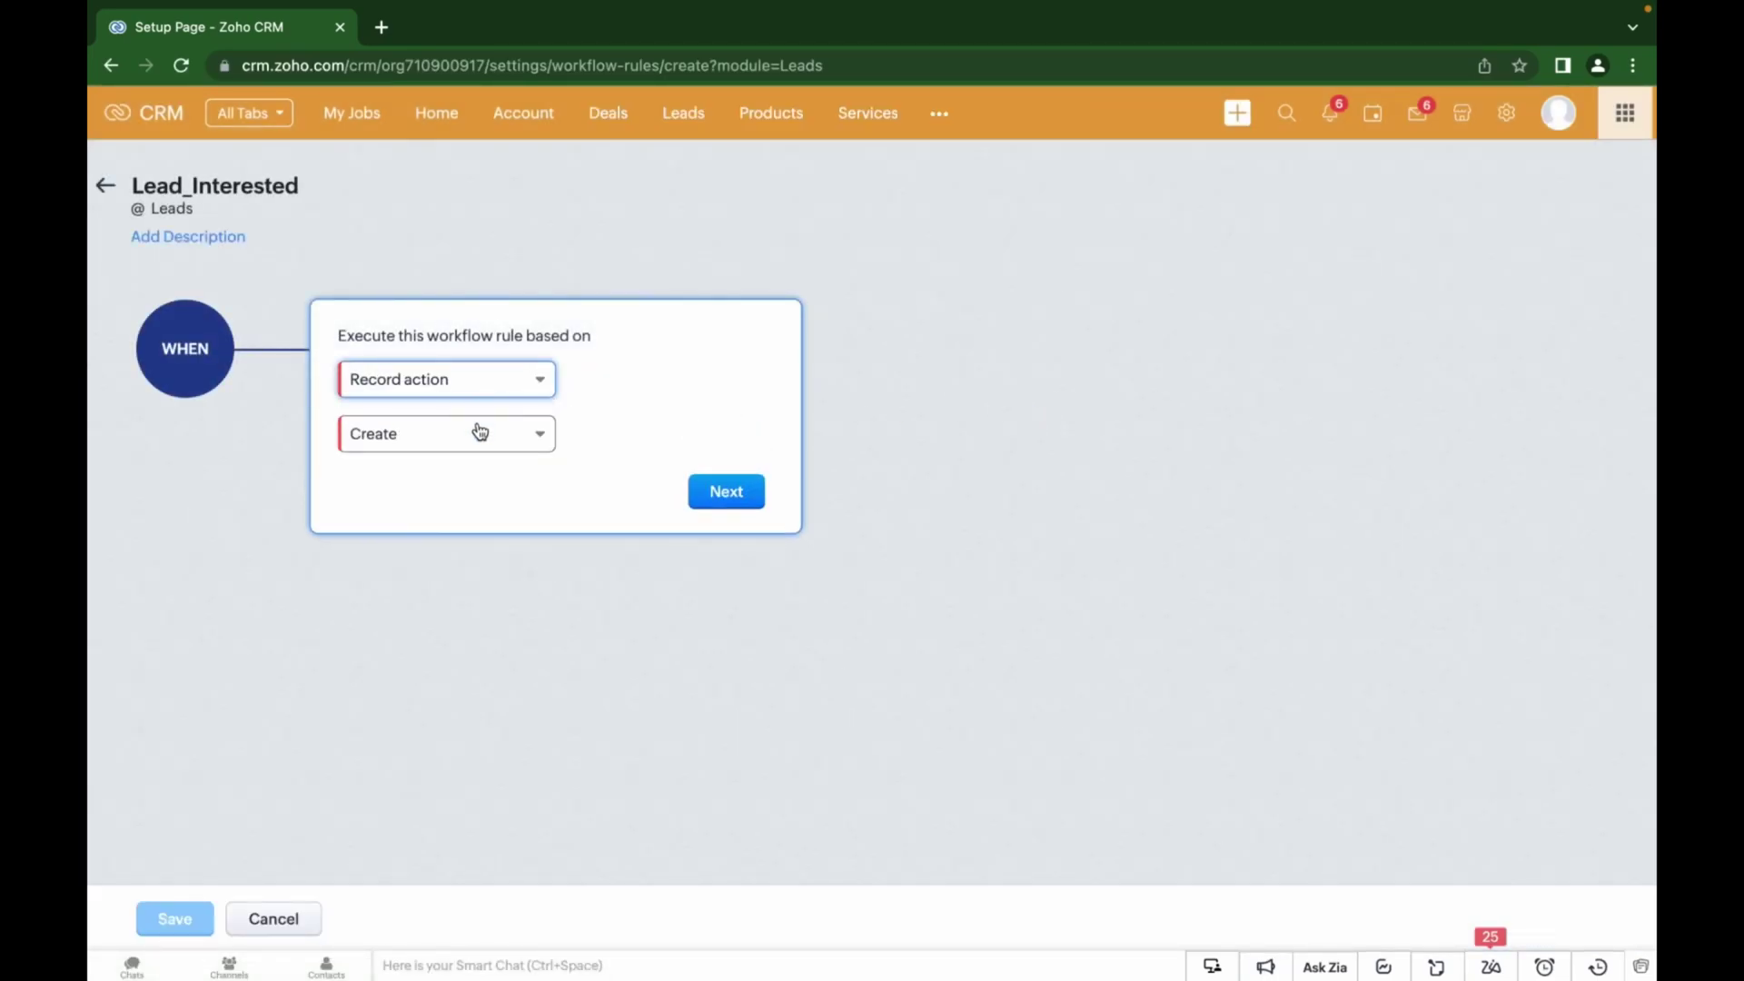
click(478, 433)
click(475, 510)
click(892, 561)
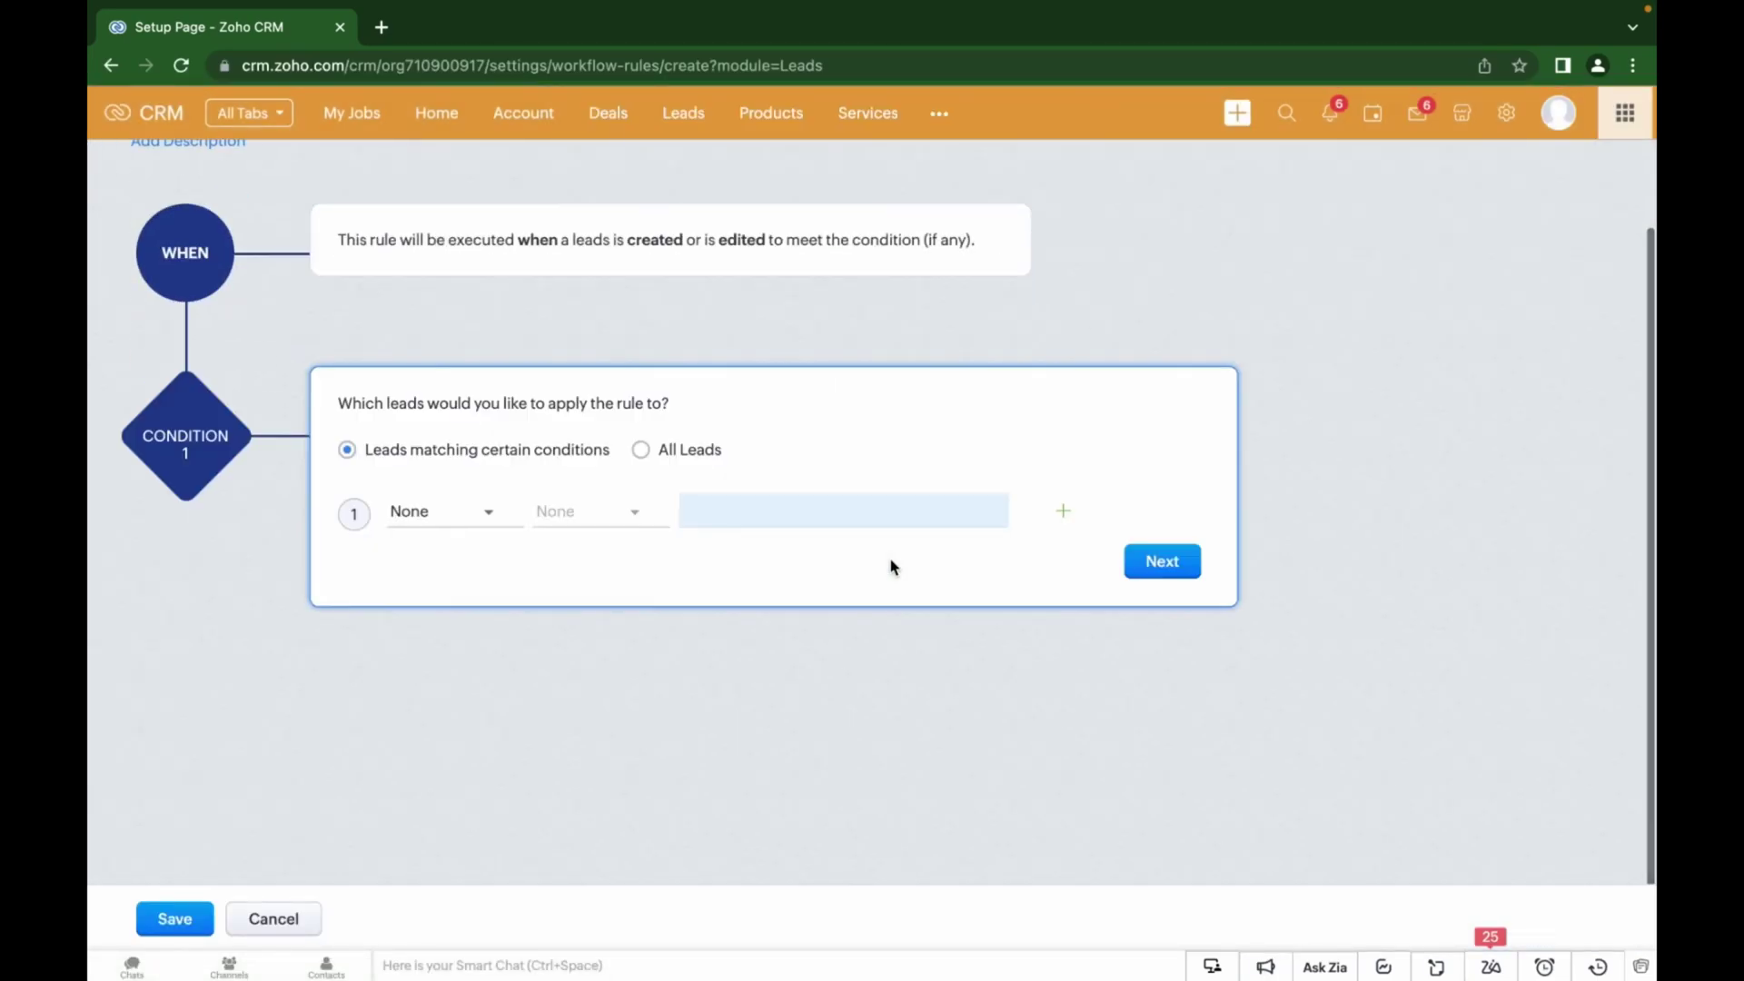
Step: Set the rule condition to Leads Status is Interested
click(488, 516)
scroll(501, 744, down, 5)
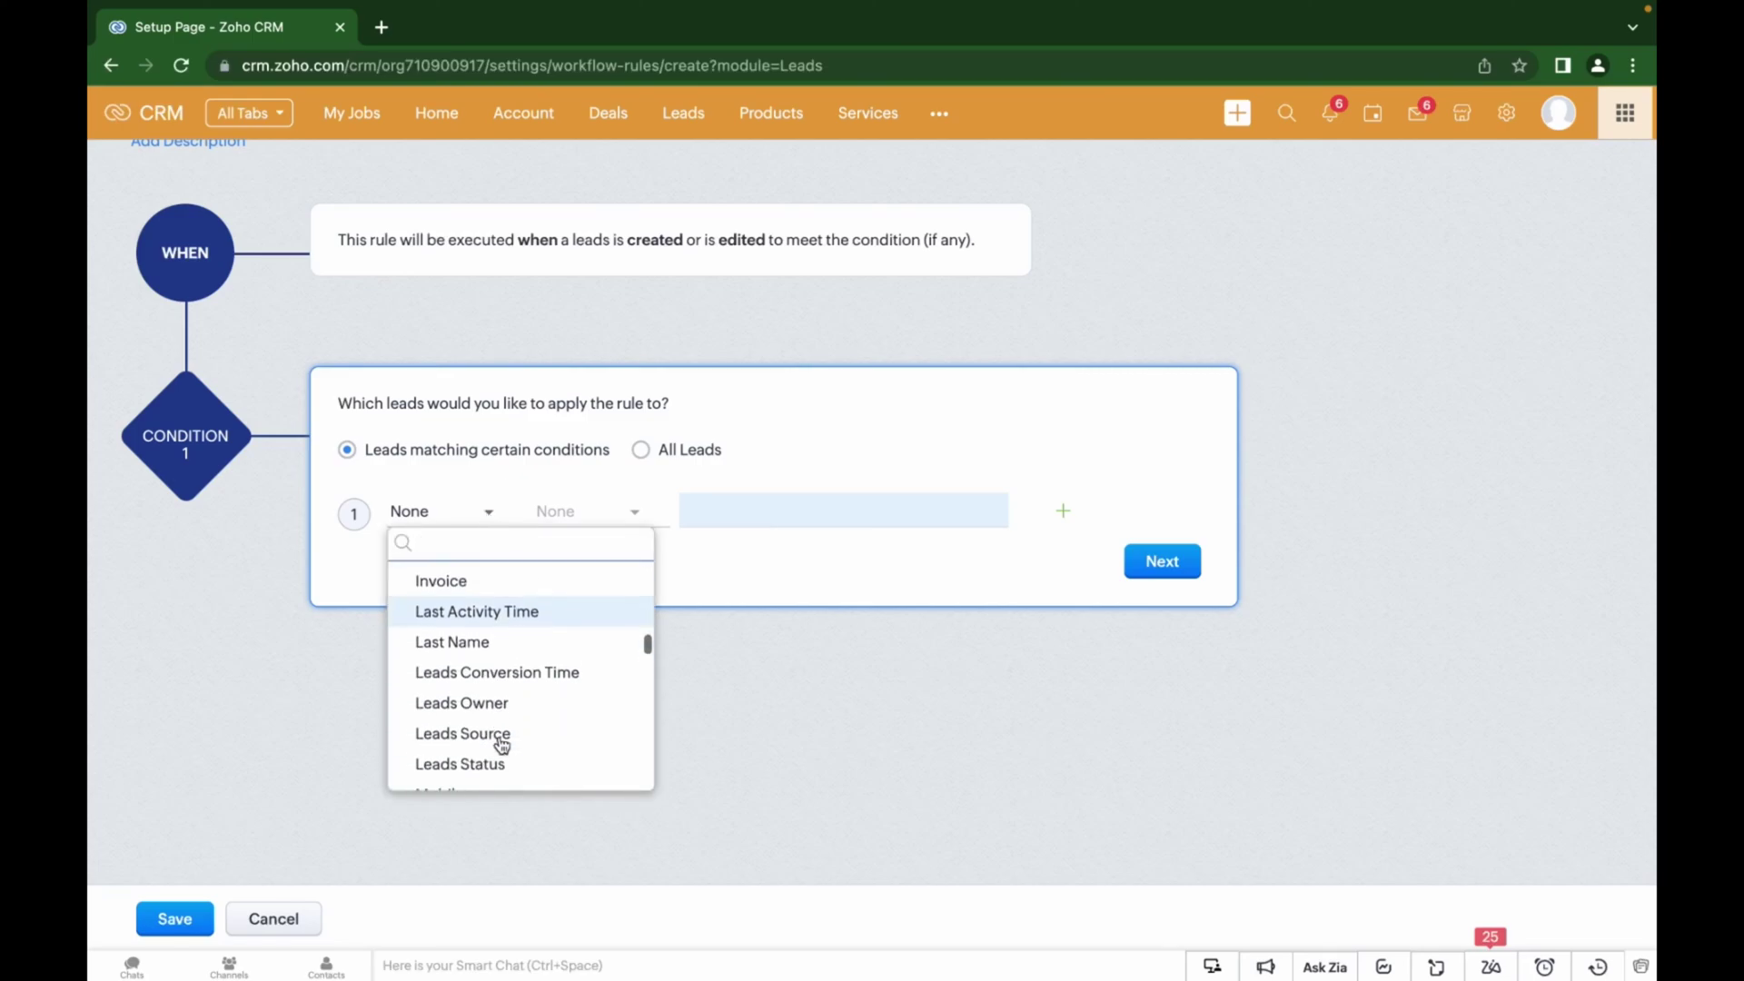
click(500, 737)
click(635, 515)
click(633, 582)
click(699, 514)
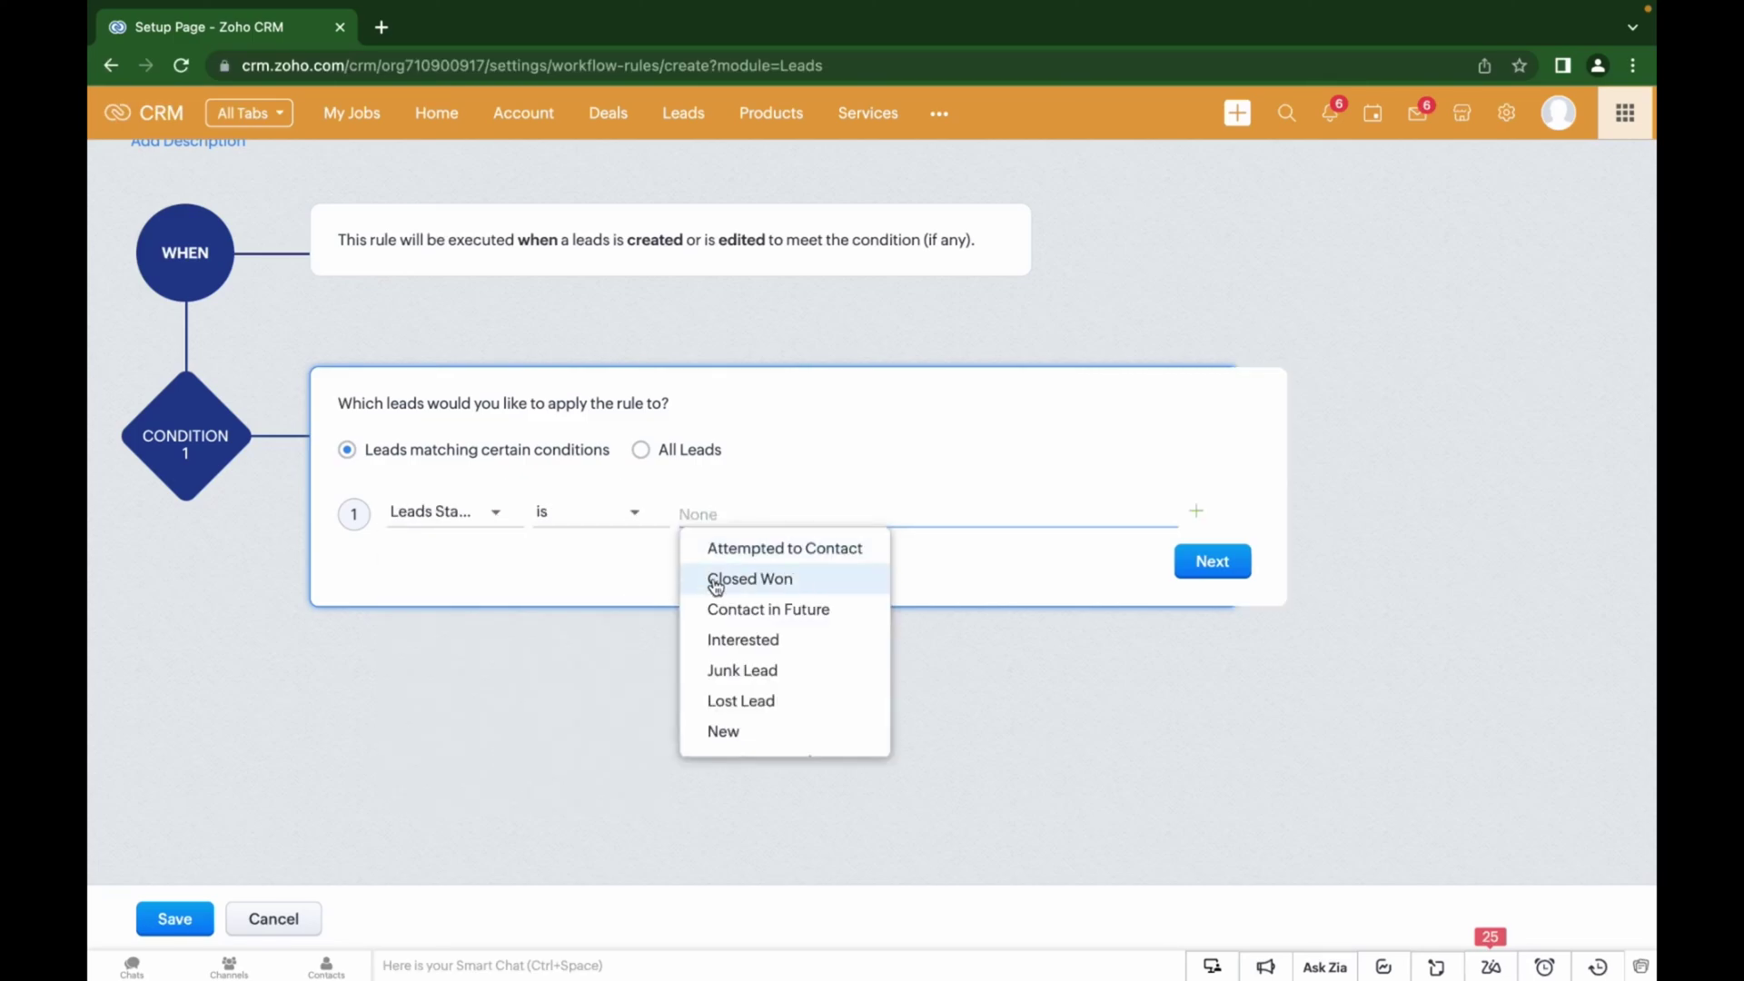
click(718, 639)
click(1005, 584)
Step: Add a Convert instant action carrying tags to the contact, and save the rule
click(1144, 568)
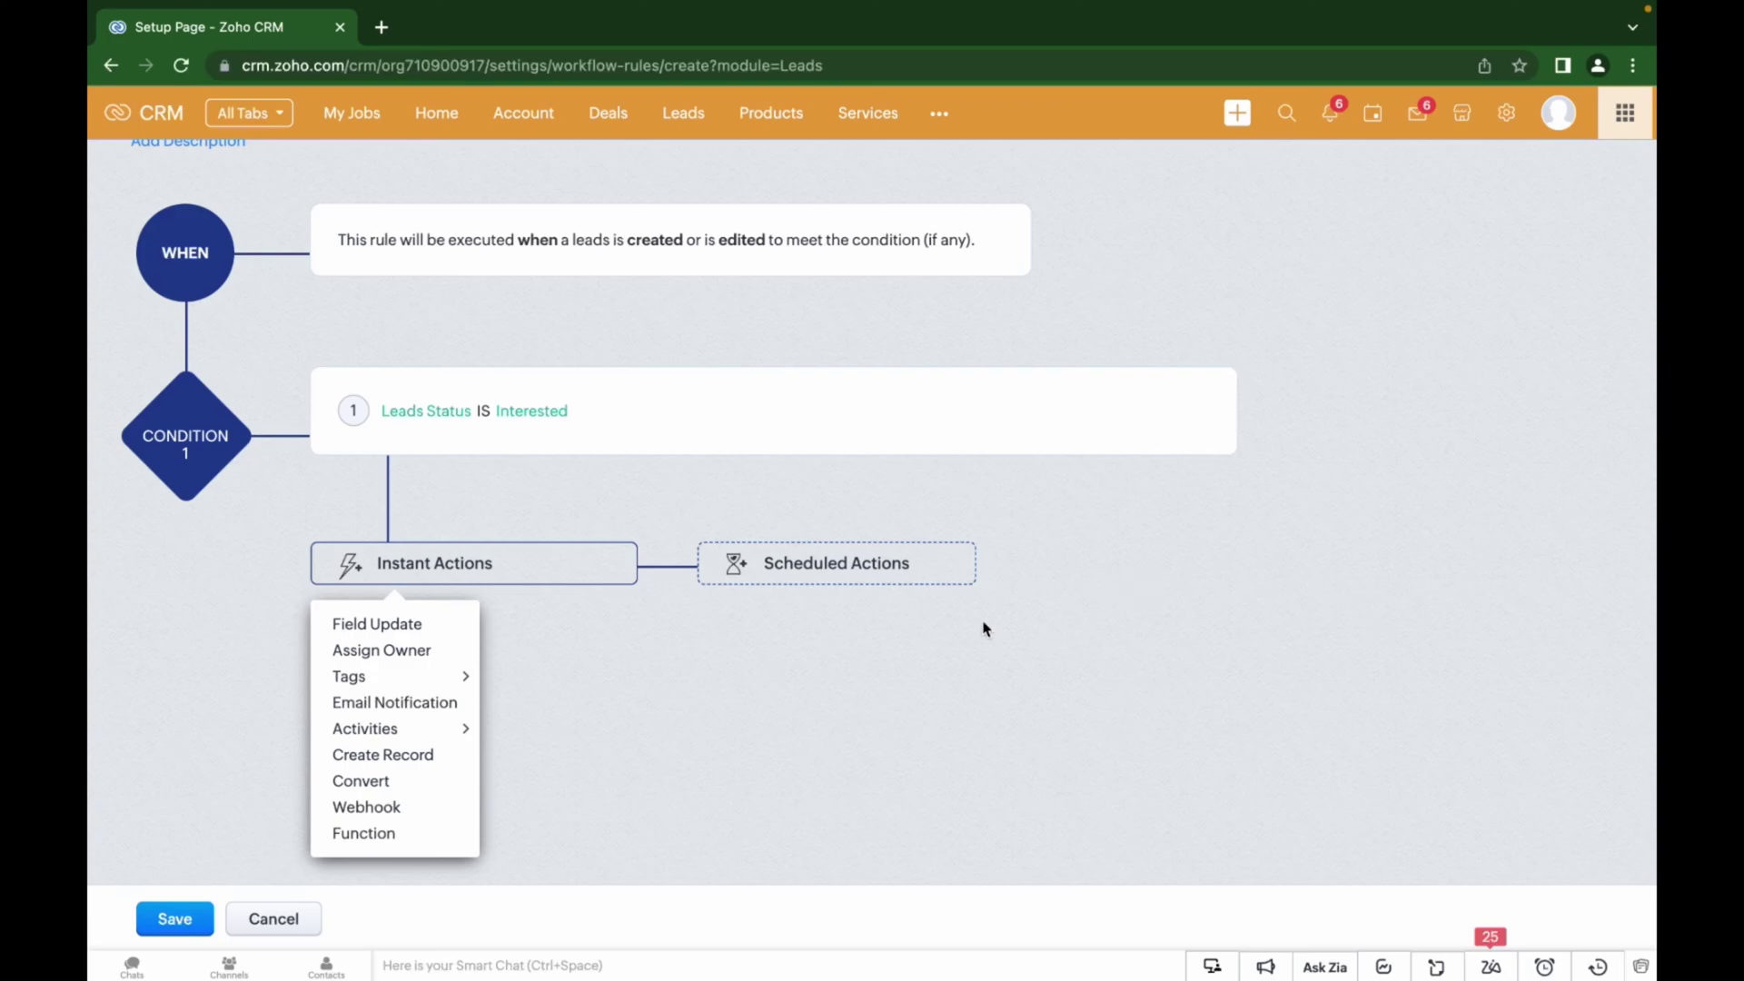
click(422, 782)
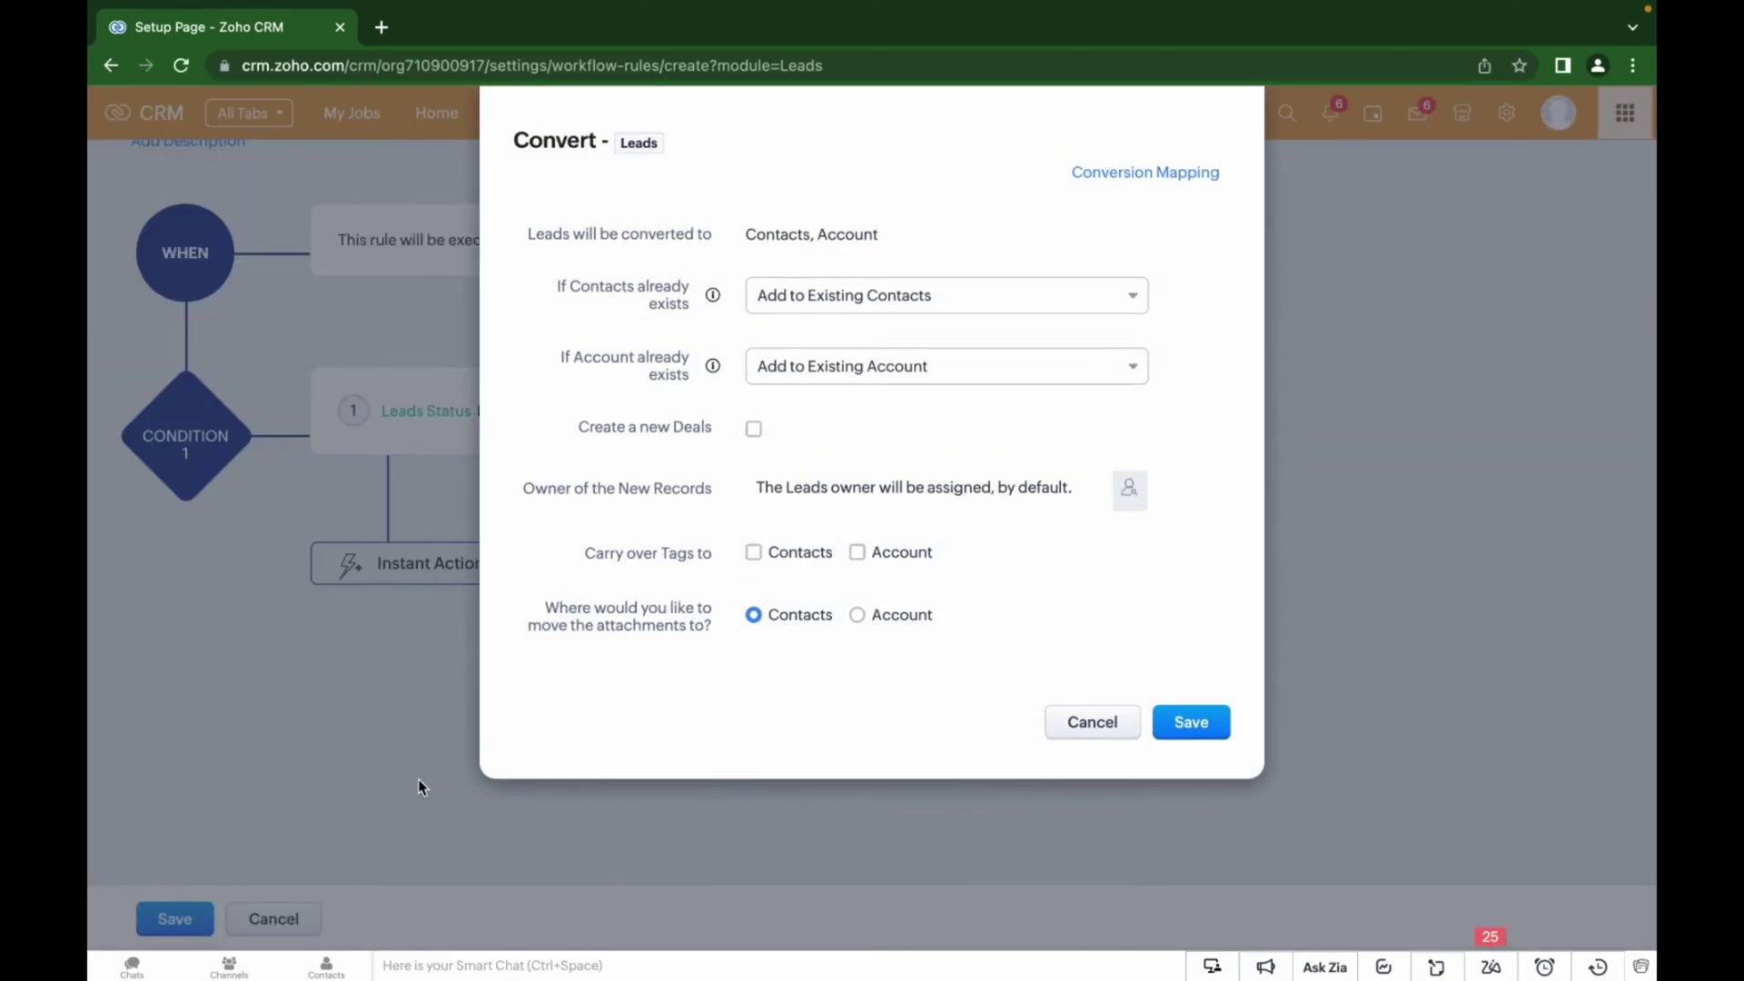
click(752, 552)
click(1176, 726)
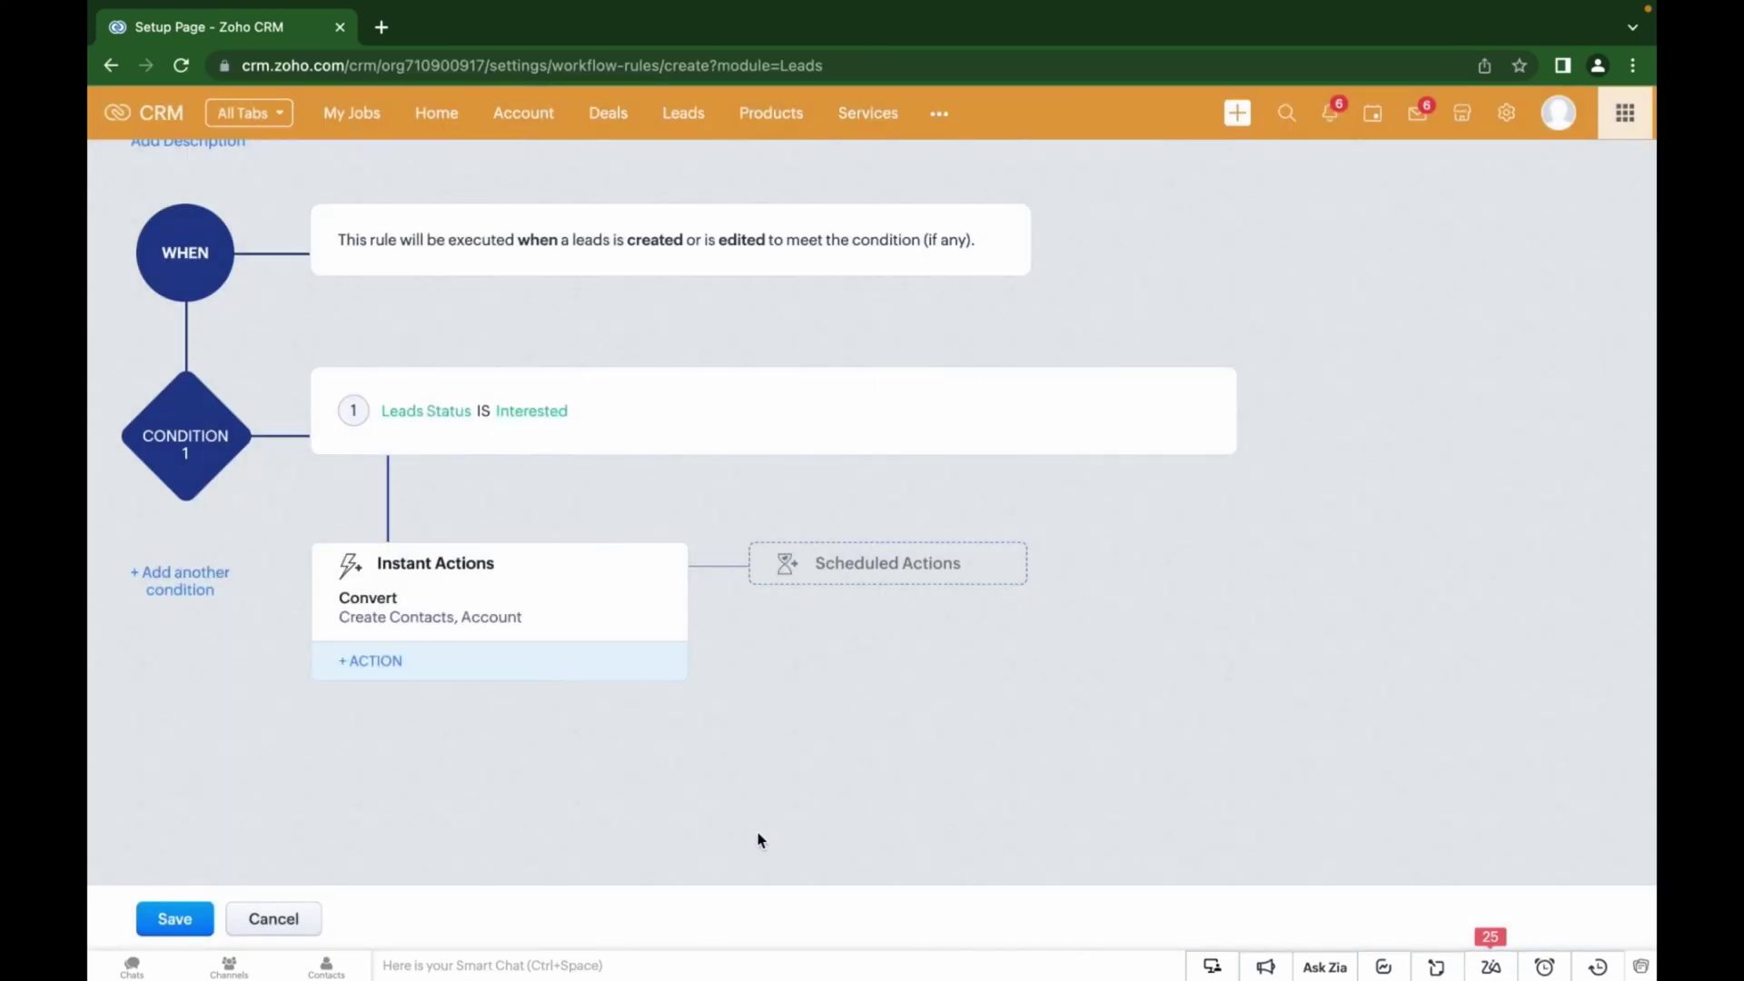
click(174, 919)
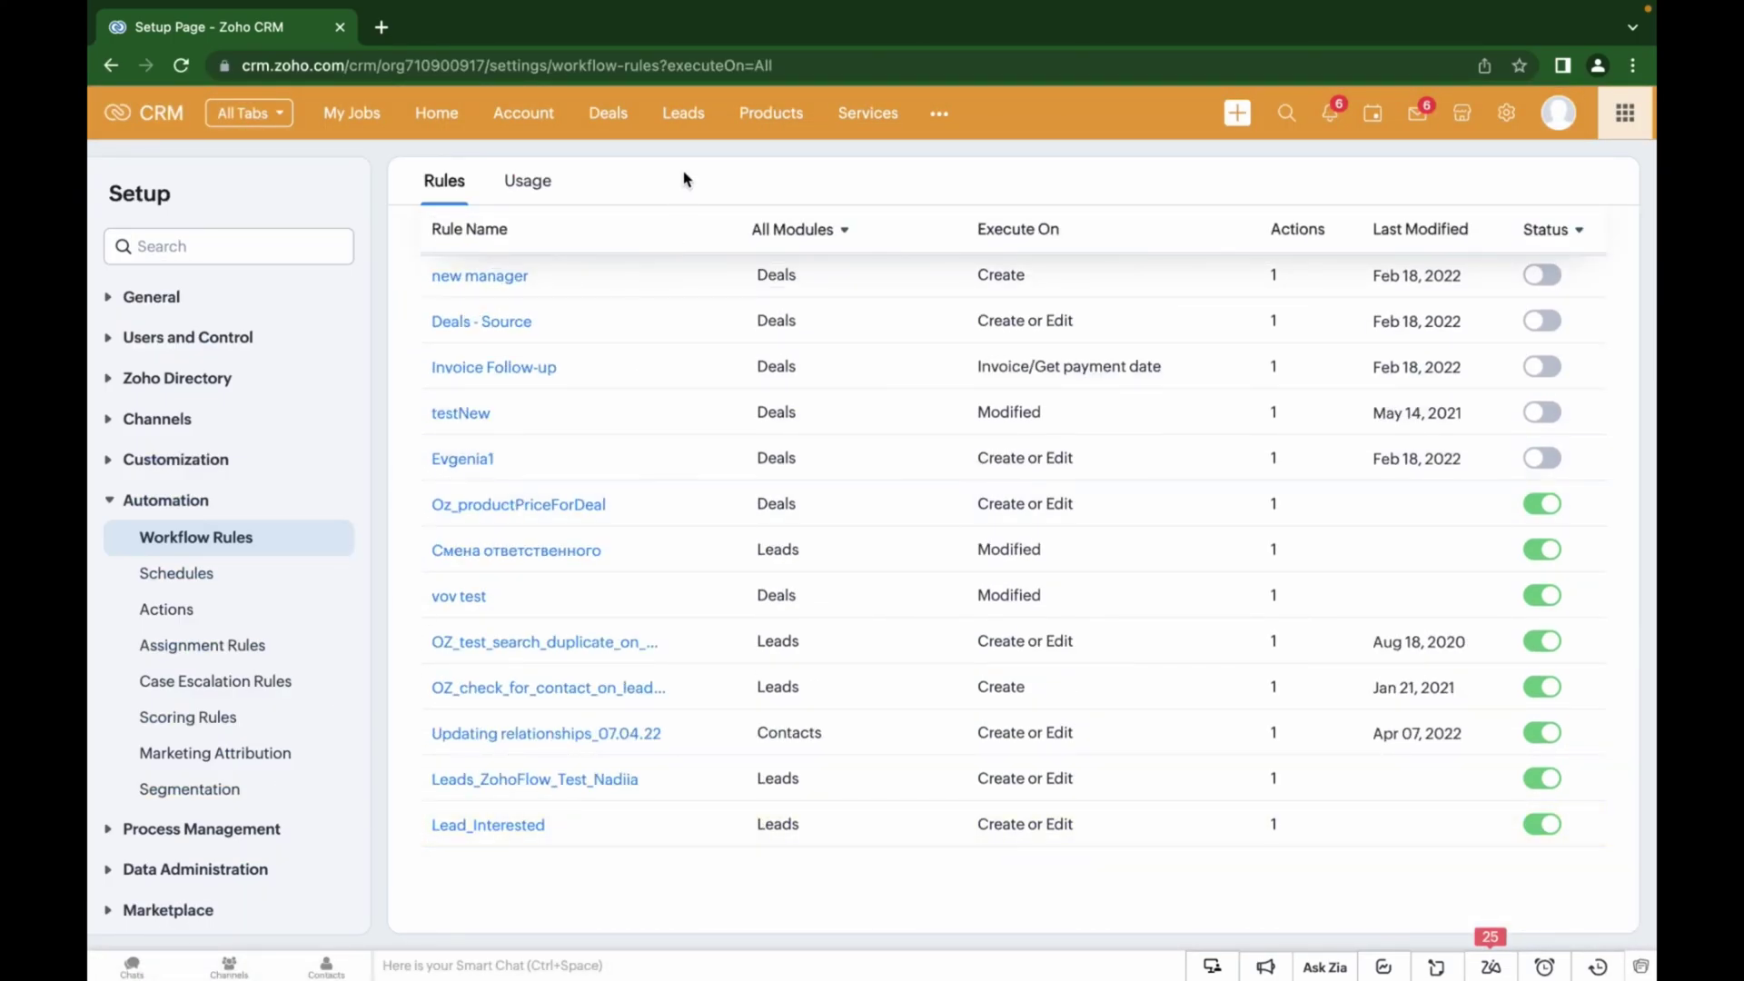
Step: Apply the Interesting transition to lead Test_A with the note 'test'
click(688, 119)
click(683, 308)
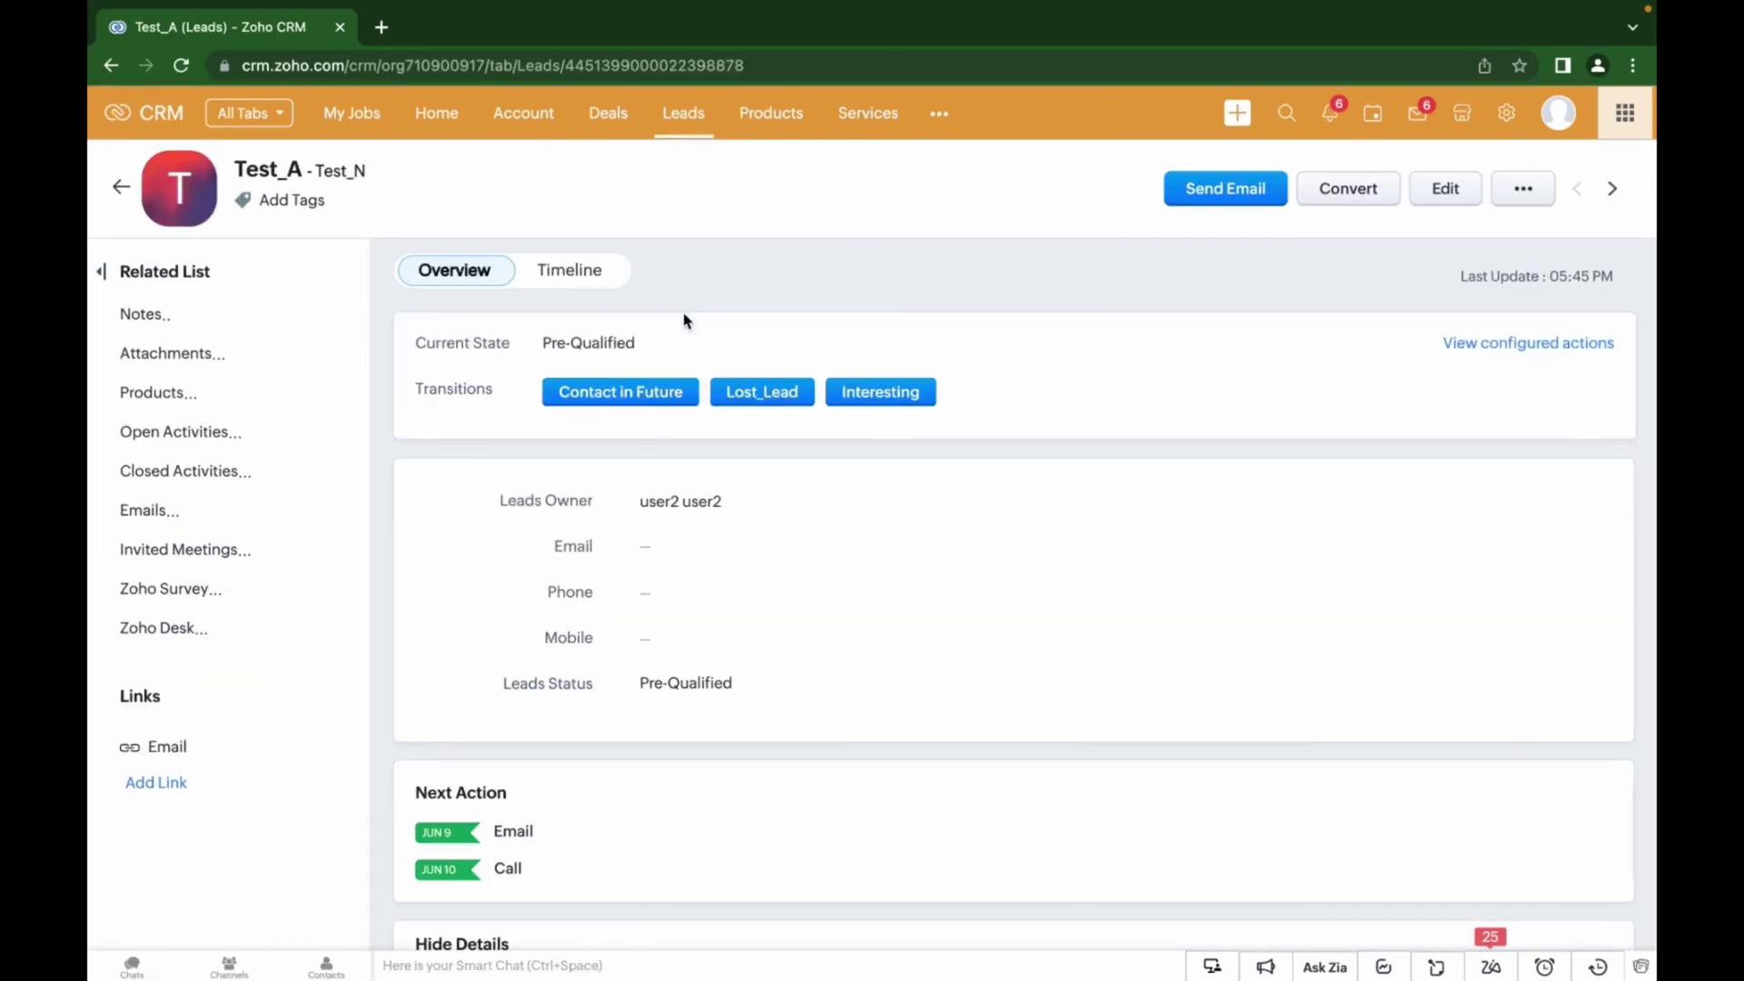
click(873, 397)
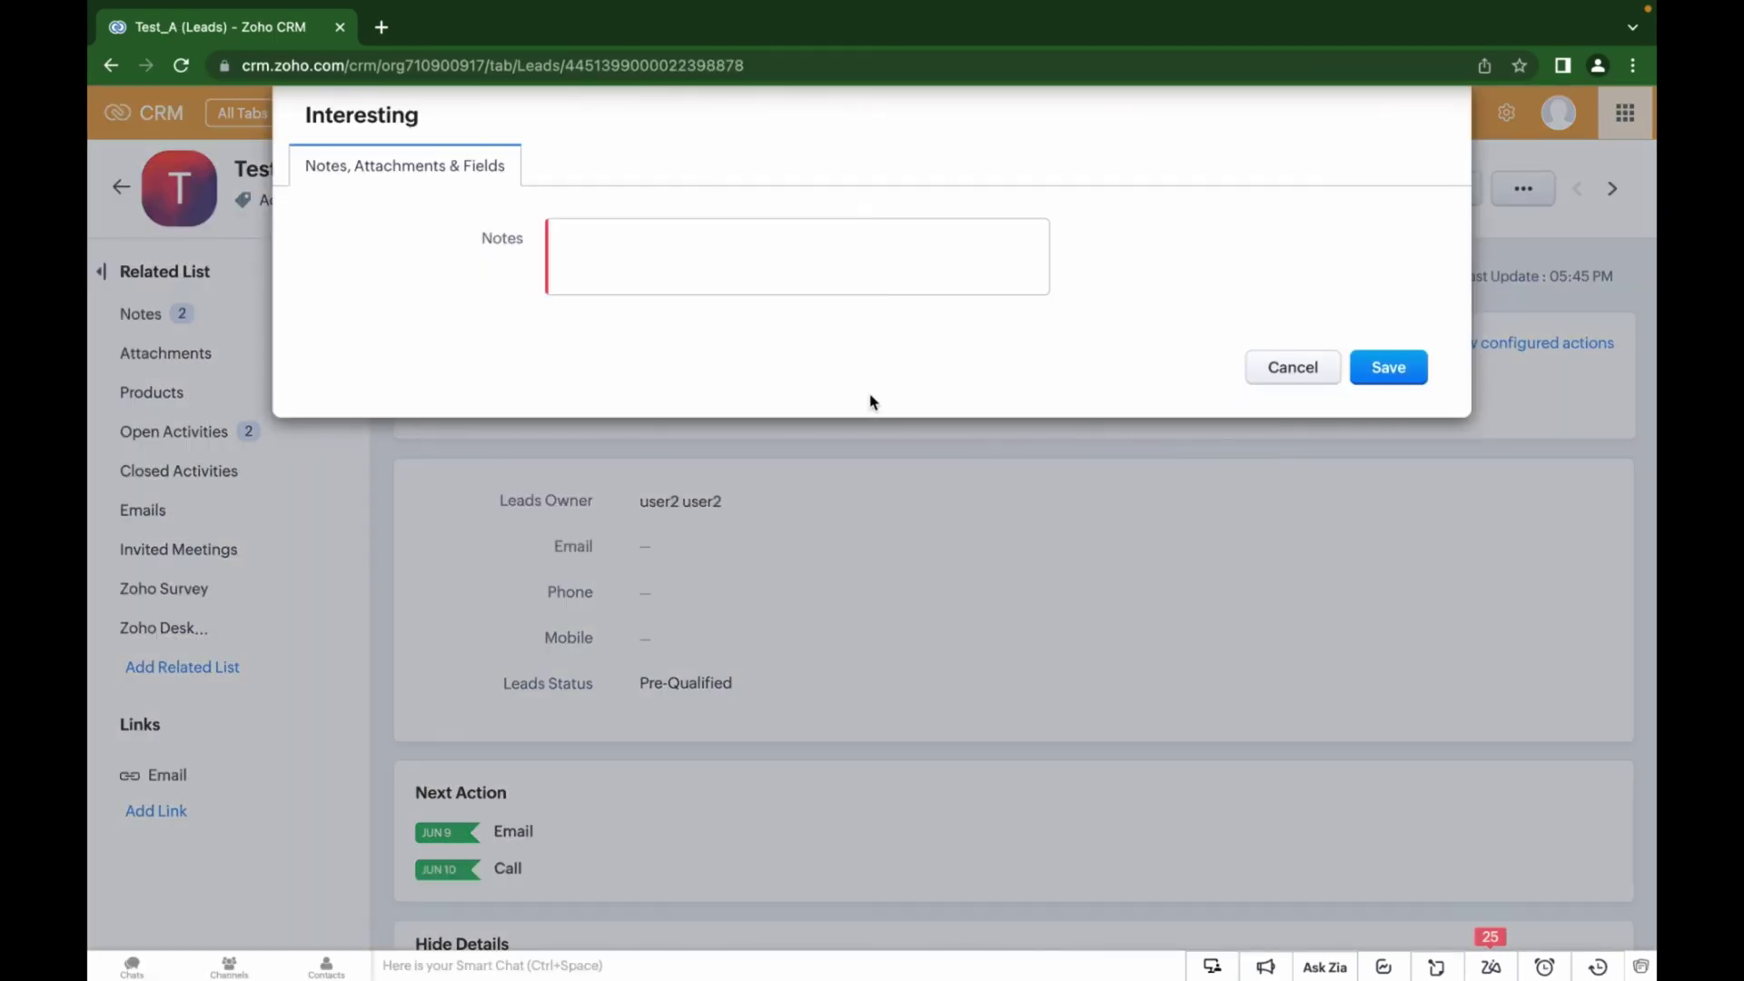
text(test)
click(1371, 371)
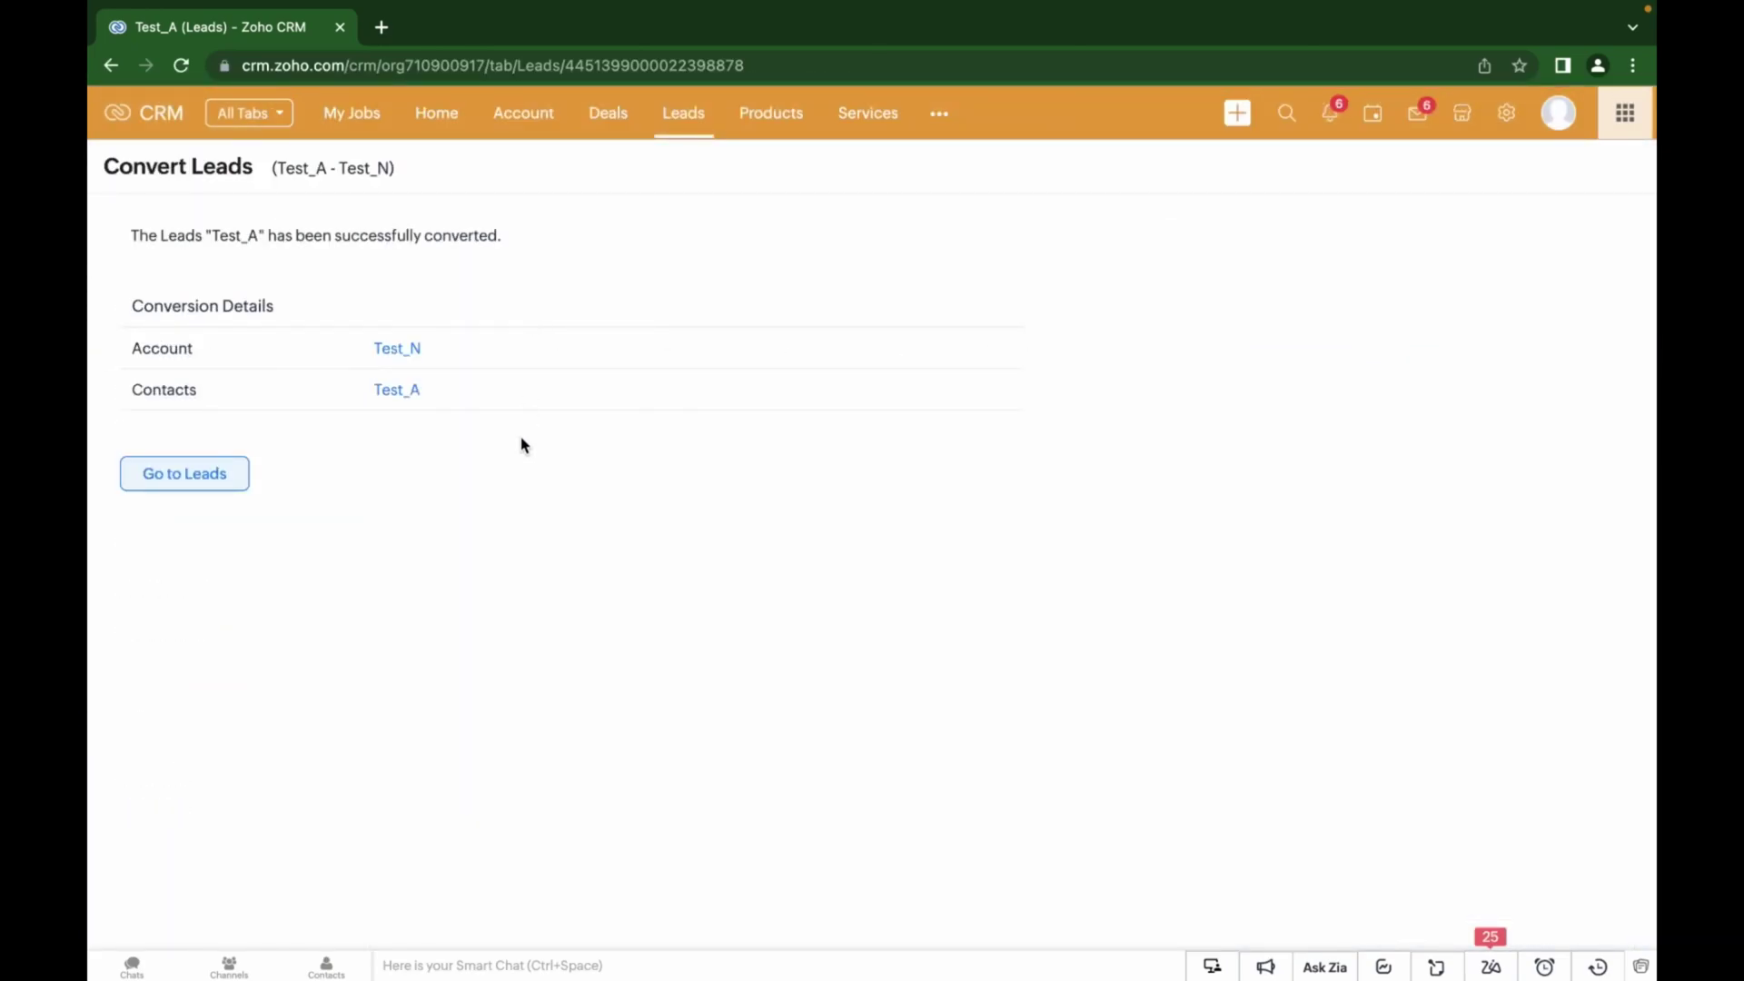
Step: Open contact Test_A and its newly created deal
click(400, 392)
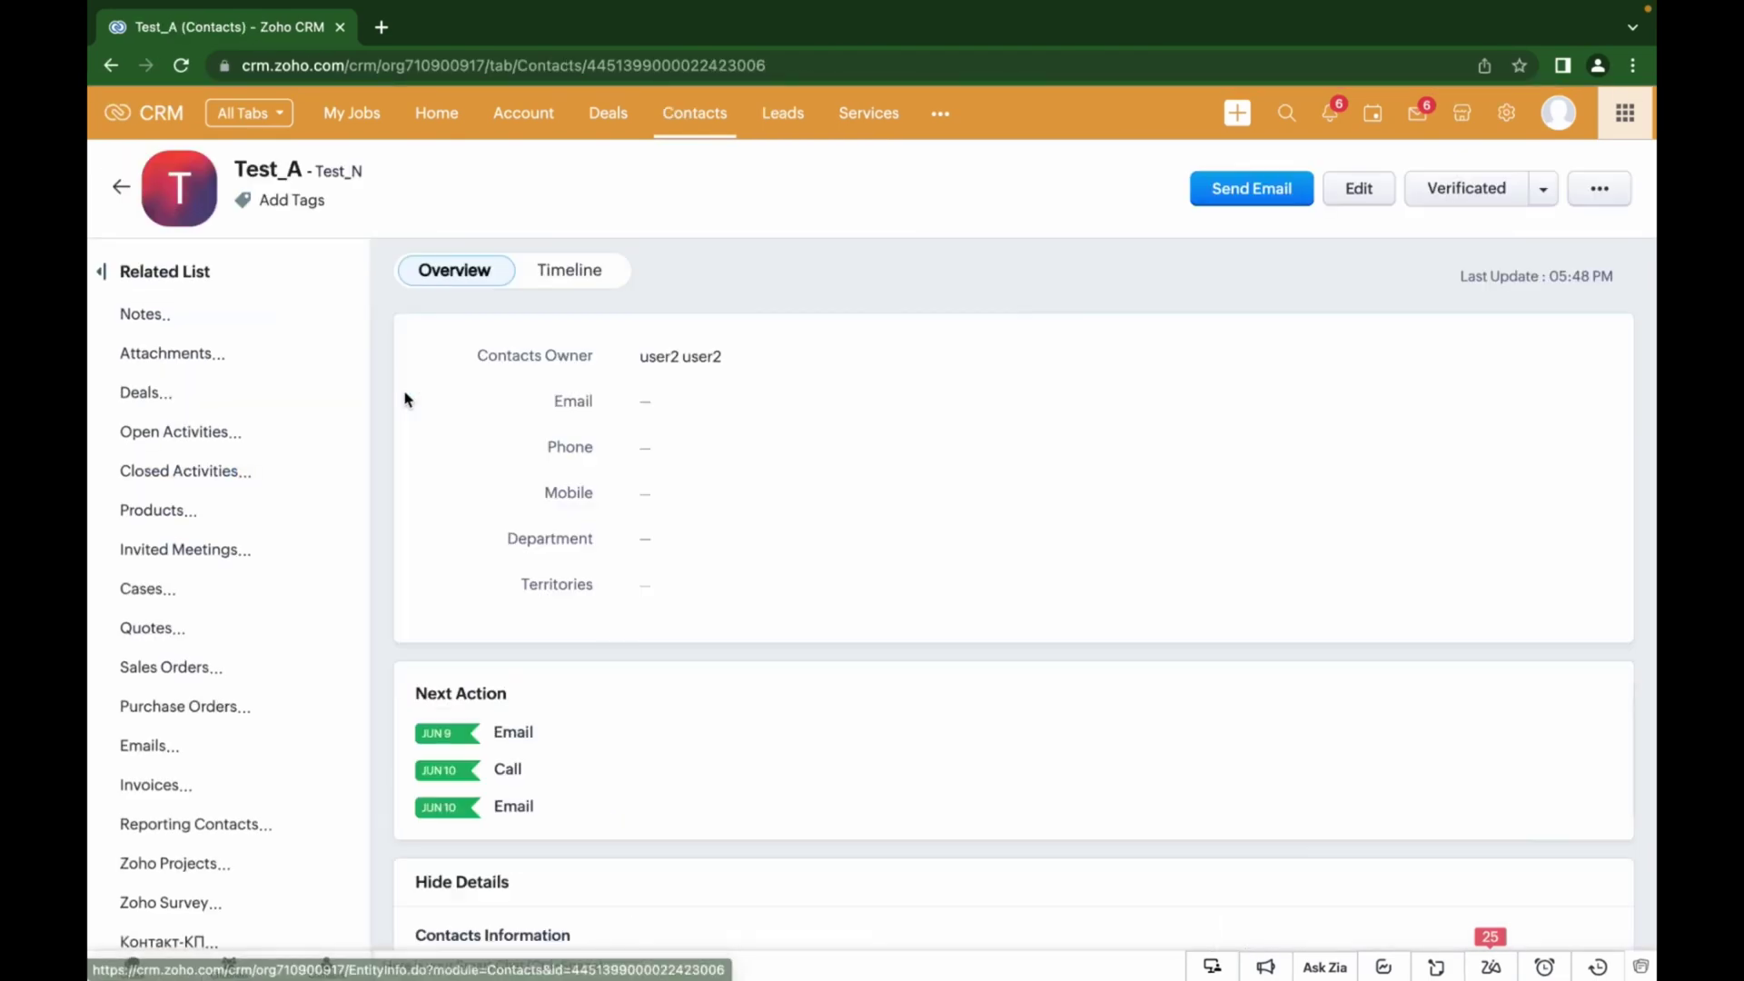
click(139, 391)
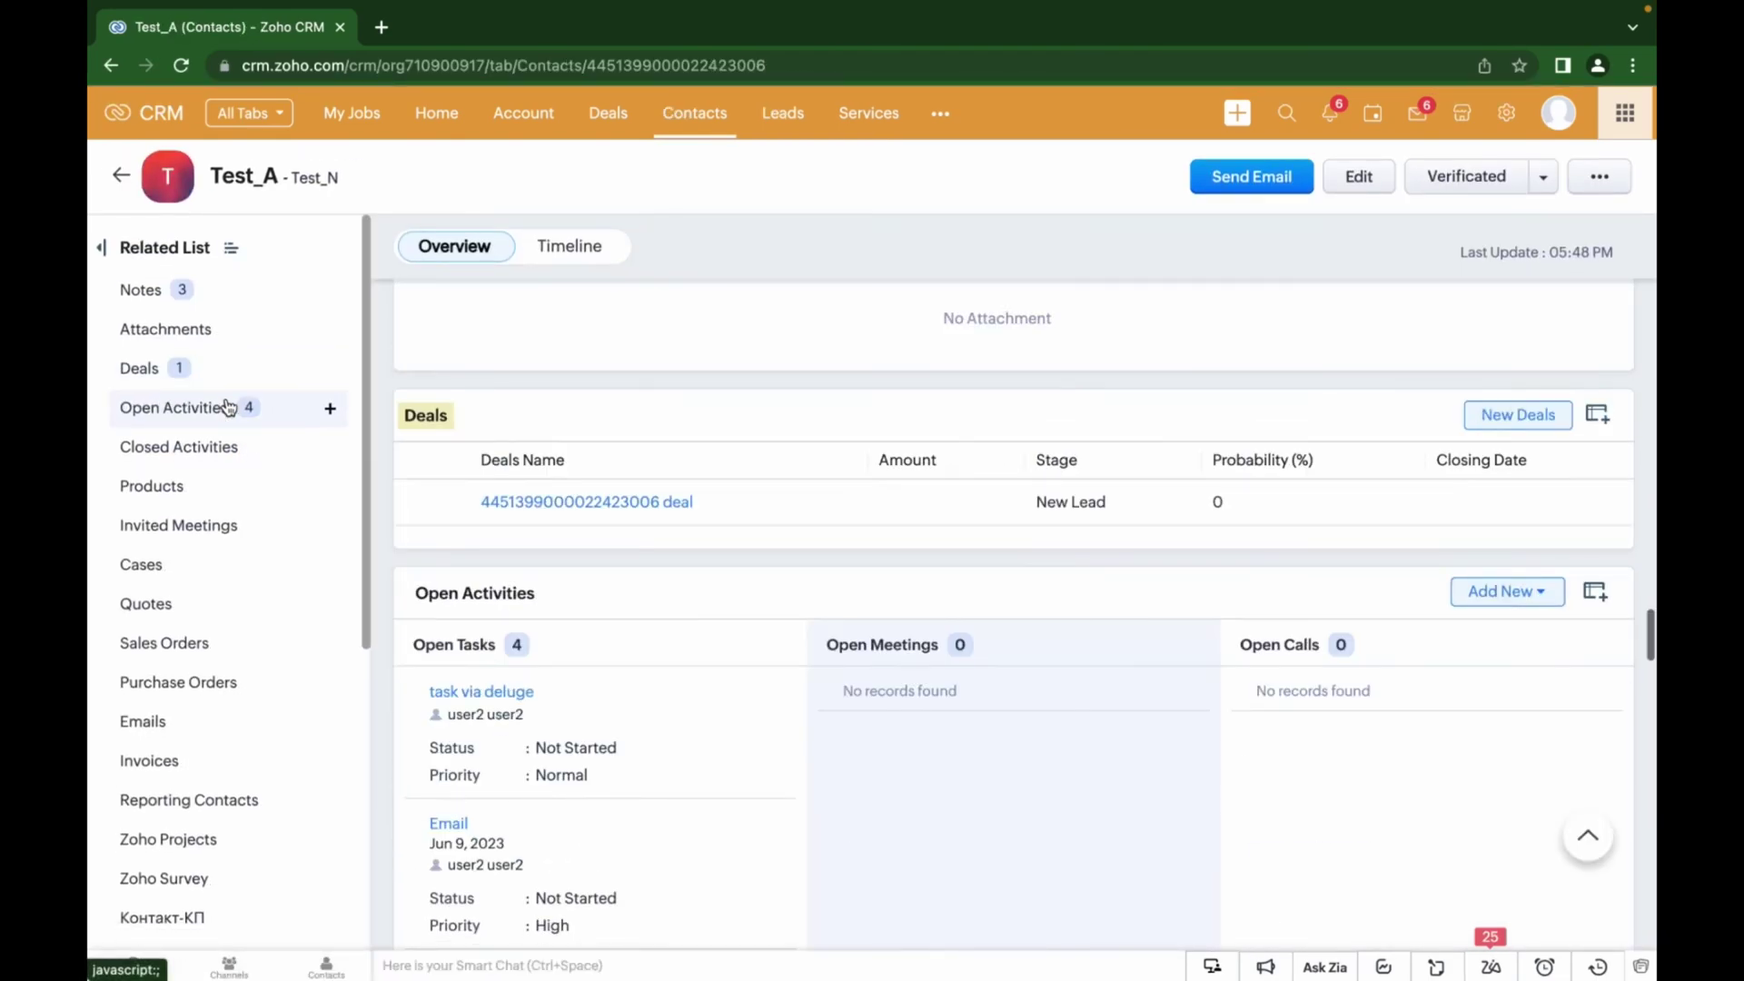
click(577, 504)
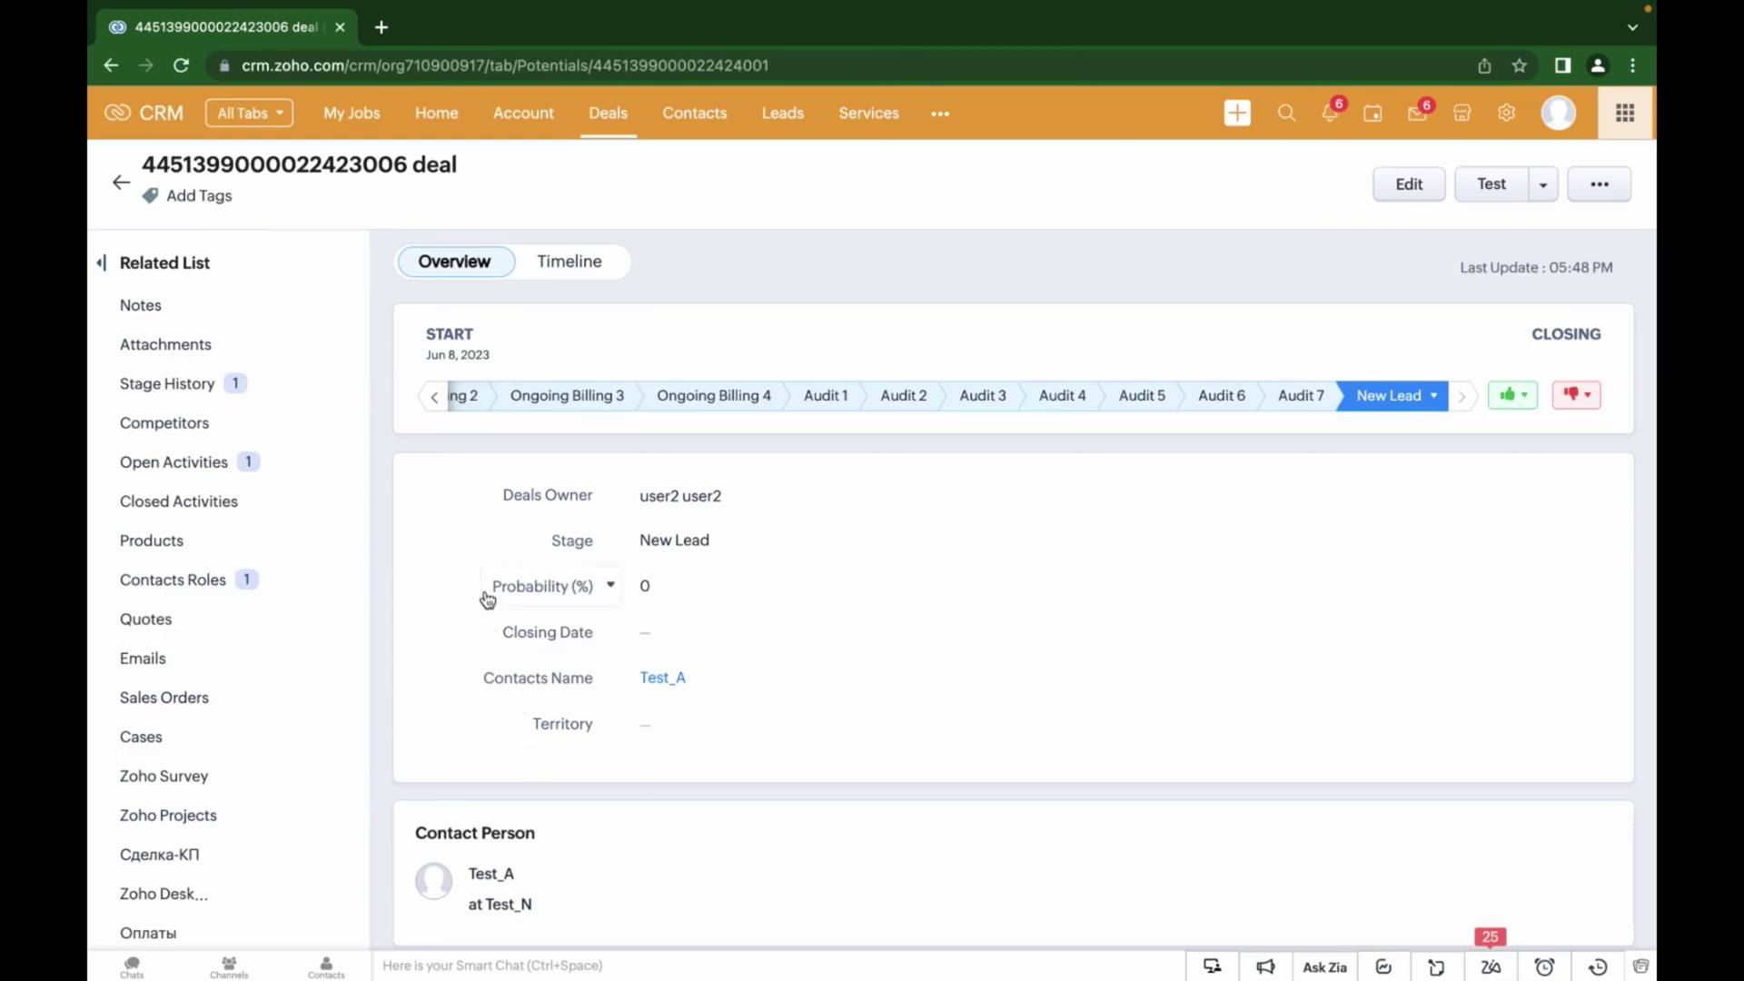